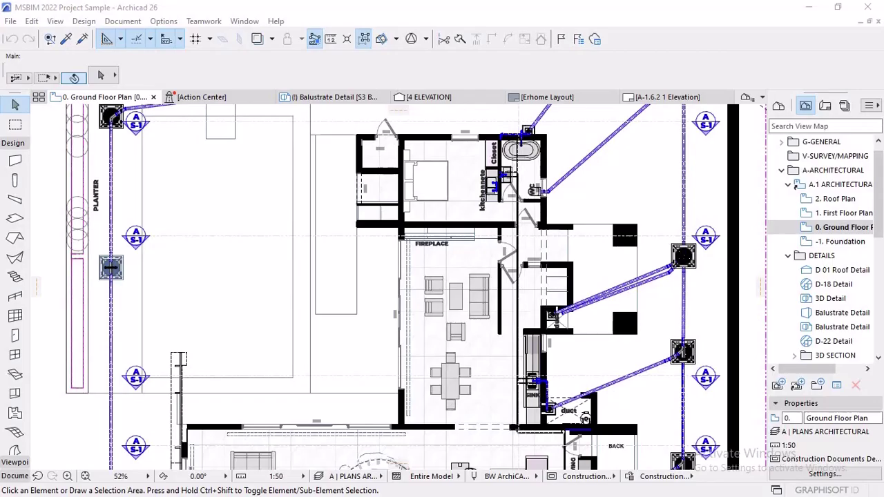
- Examine the ground floor plan around the living area, staircase, kitchen, void and external drainage at different zoom levels
scroll(439, 299, "down", 8)
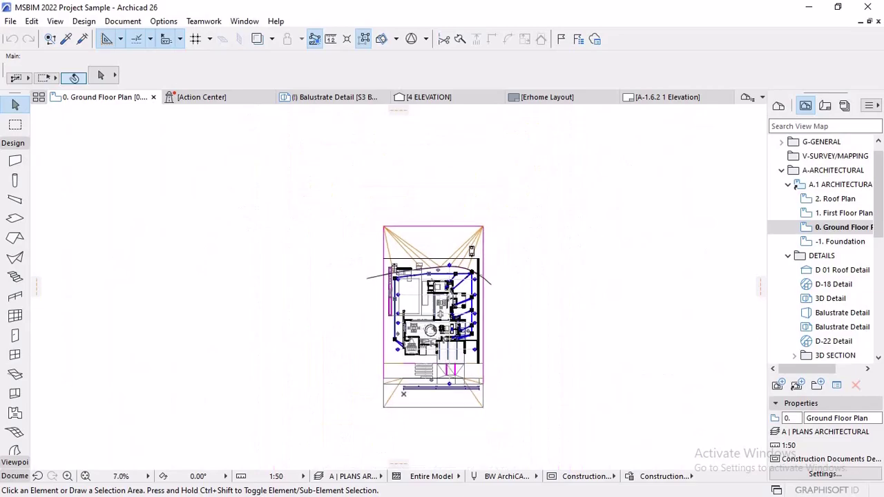
scroll(431, 344, "up", 7)
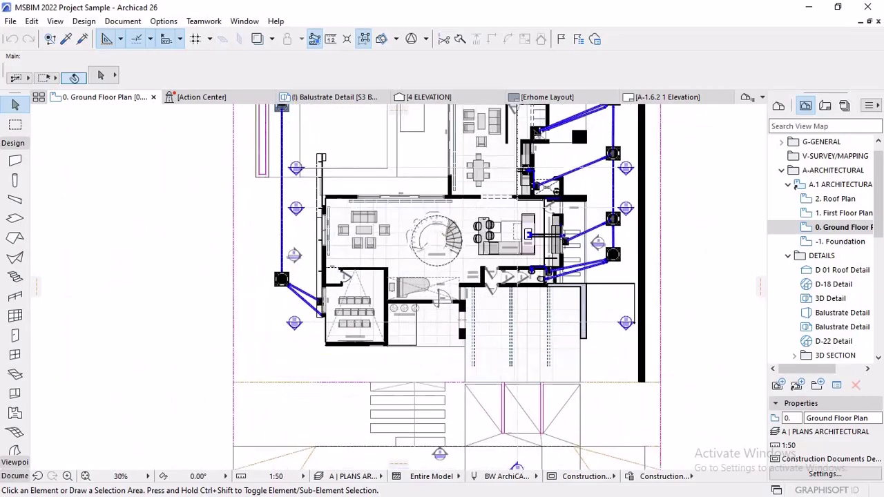
scroll(454, 280, "up", 8)
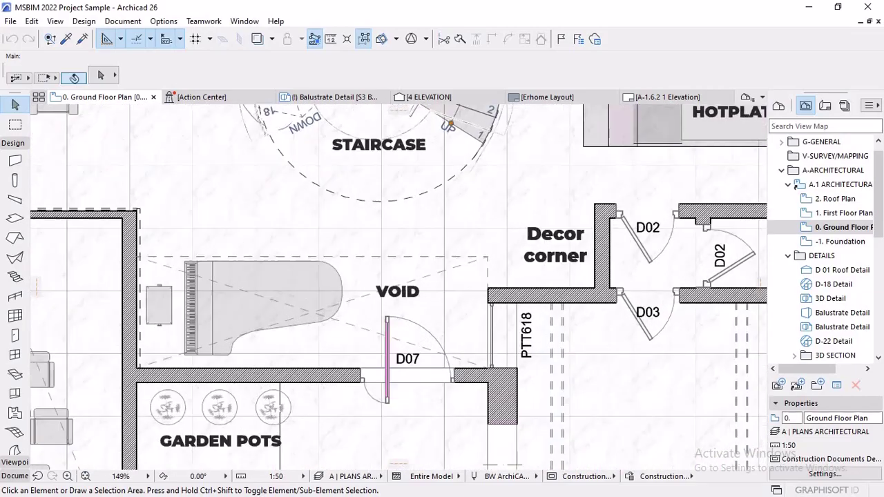
scroll(510, 317, "up", 3)
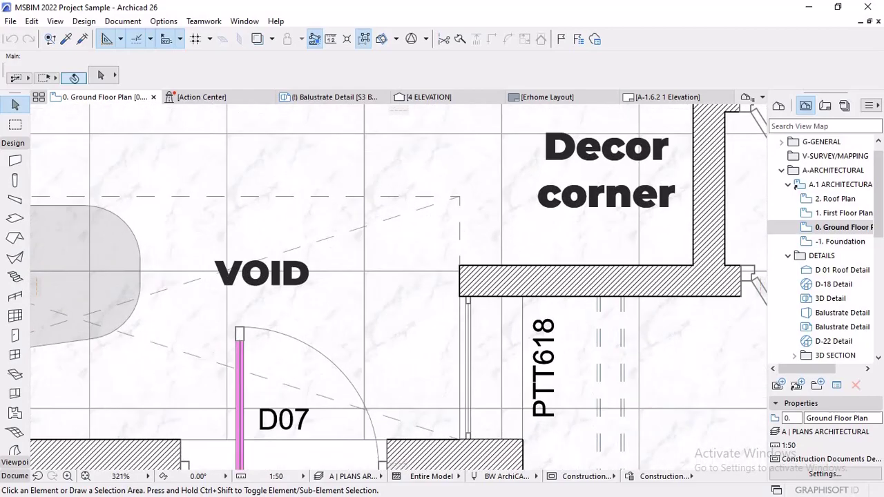
scroll(354, 303, "down", 5)
middle_click_drag(398, 200, 398, 394)
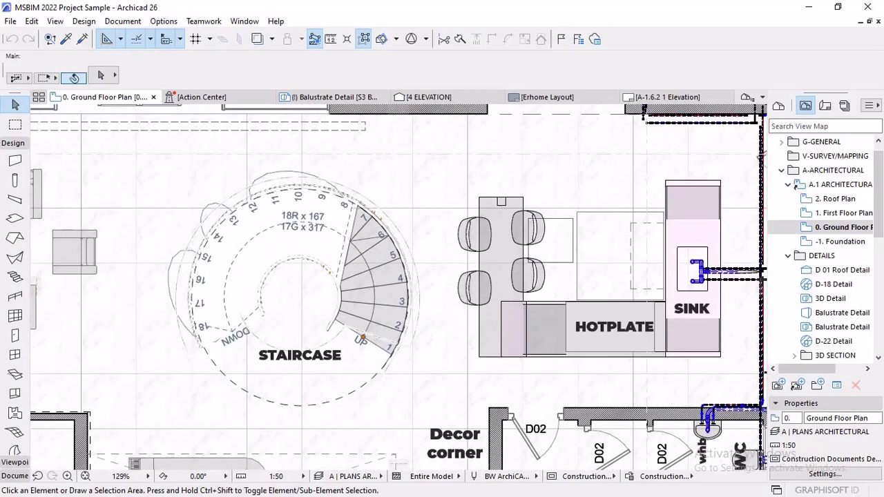
scroll(444, 292, "down", 3)
middle_click_drag(426, 167, 426, 252)
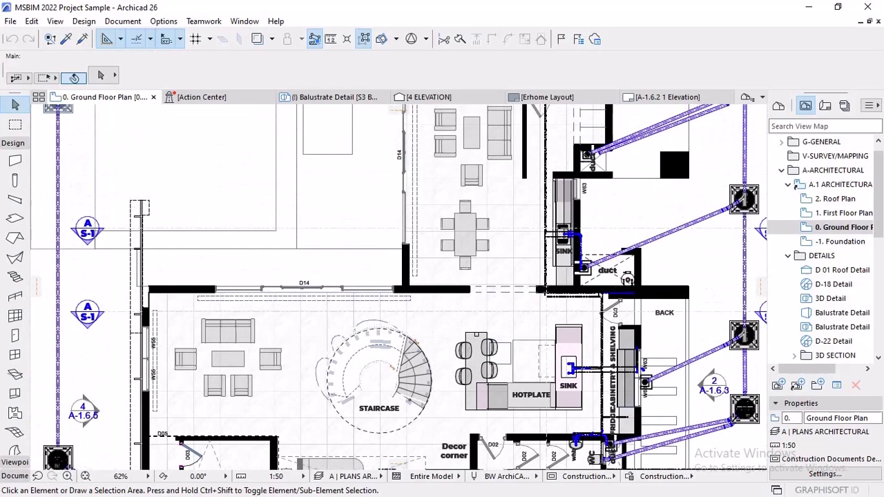
scroll(418, 249, "up", 2)
scroll(421, 263, "up", 4)
scroll(421, 263, "down", 7)
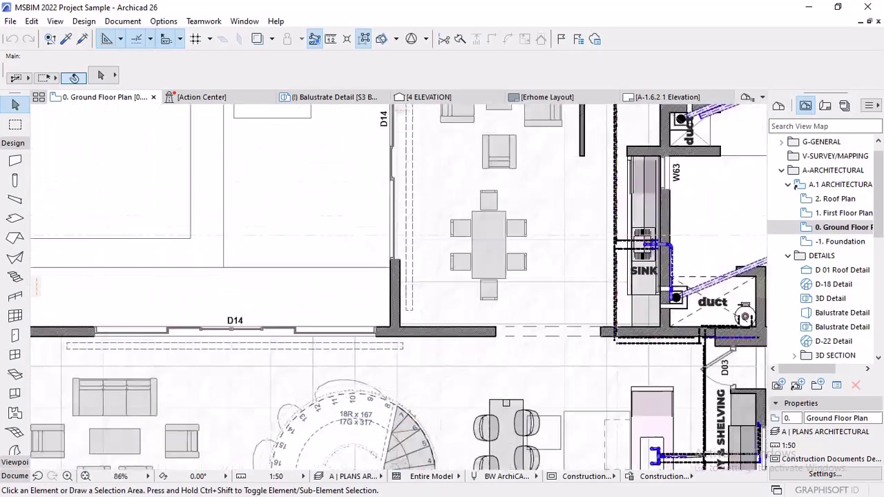
middle_click_drag(421, 262, 424, 372)
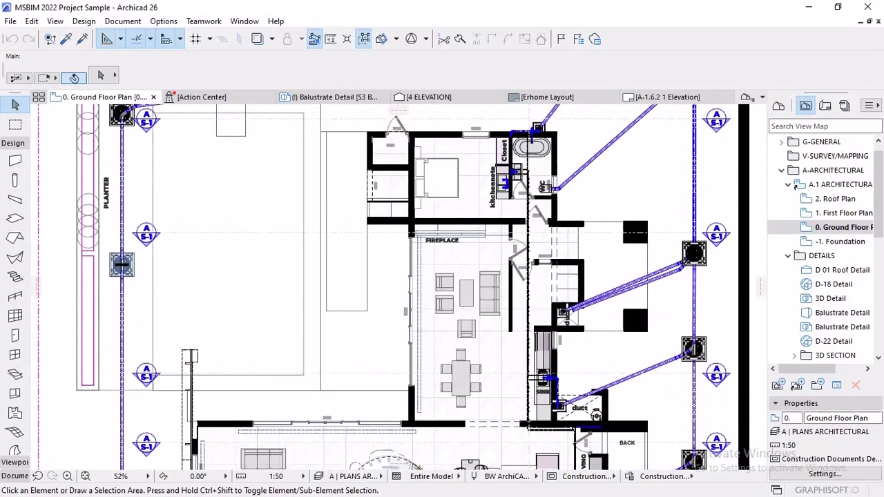
scroll(694, 235, "up", 8)
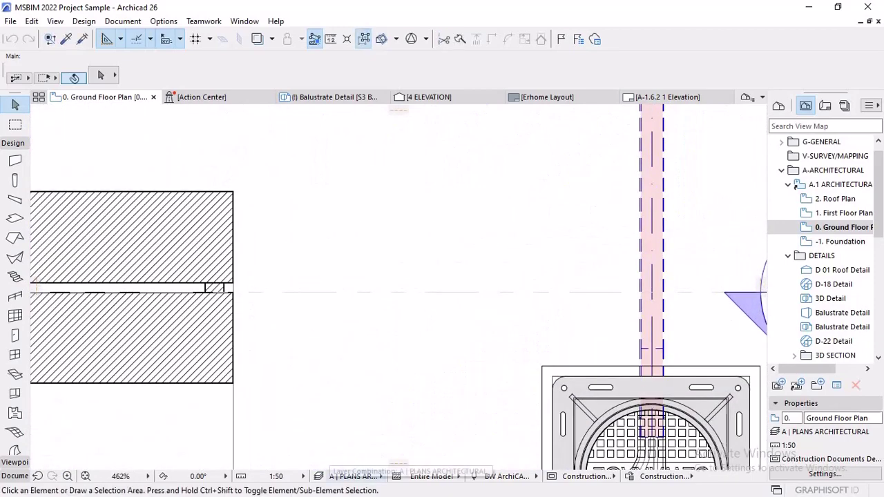
- Look through the available layer combinations and model view options for the ground floor plan without changing them
left_click(355, 476)
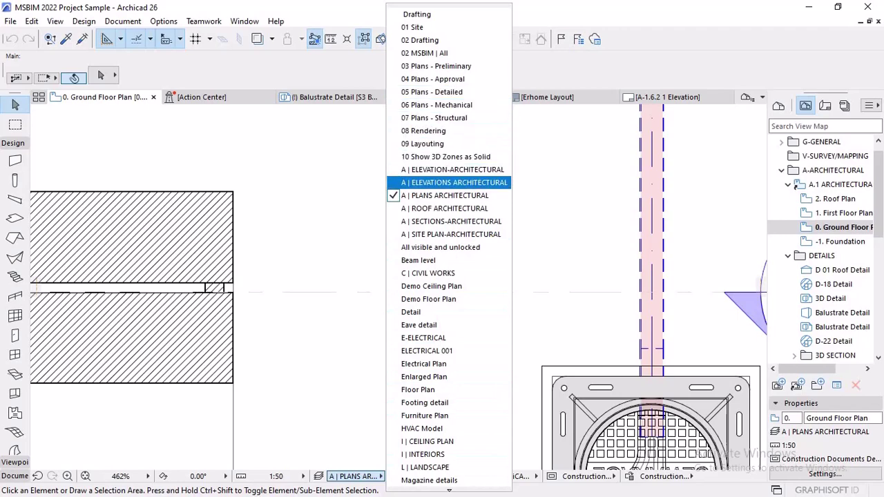
left_click(422, 429)
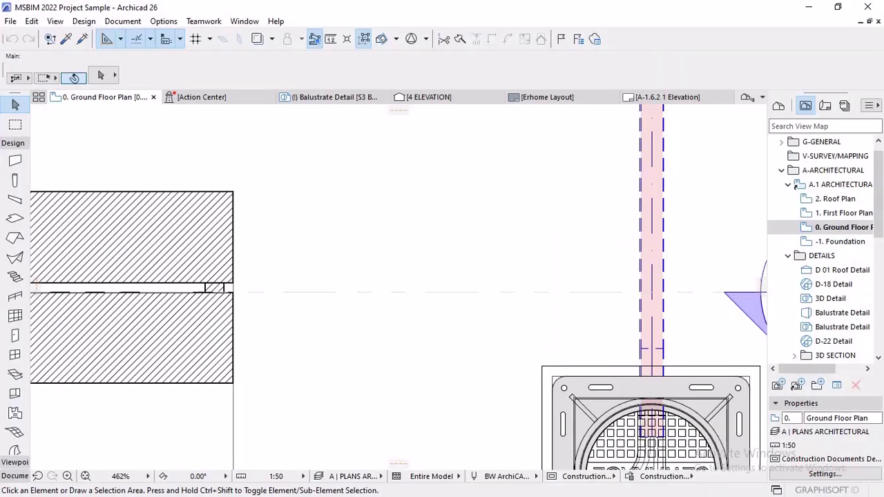
left_click(588, 477)
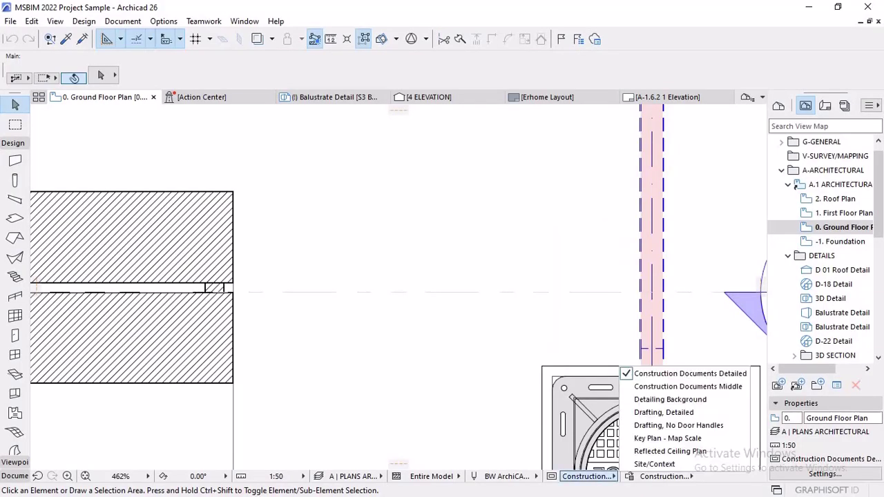
left_click(587, 476)
left_click(353, 475)
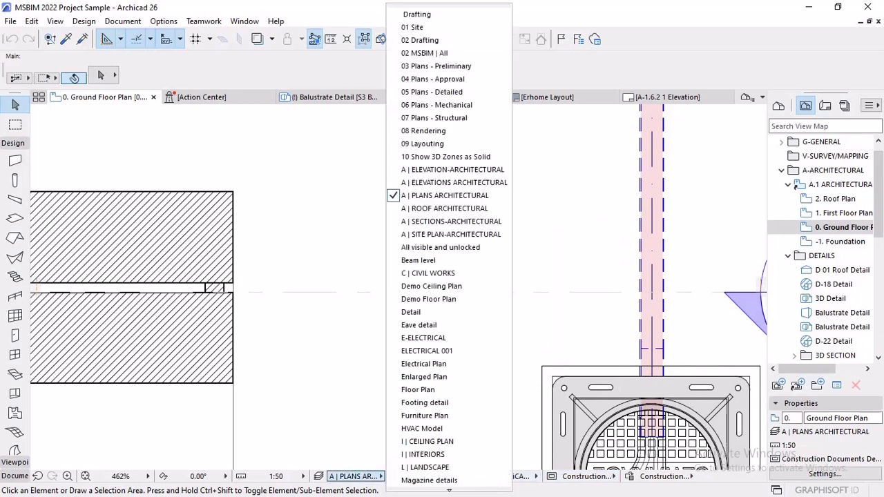
key("Escape")
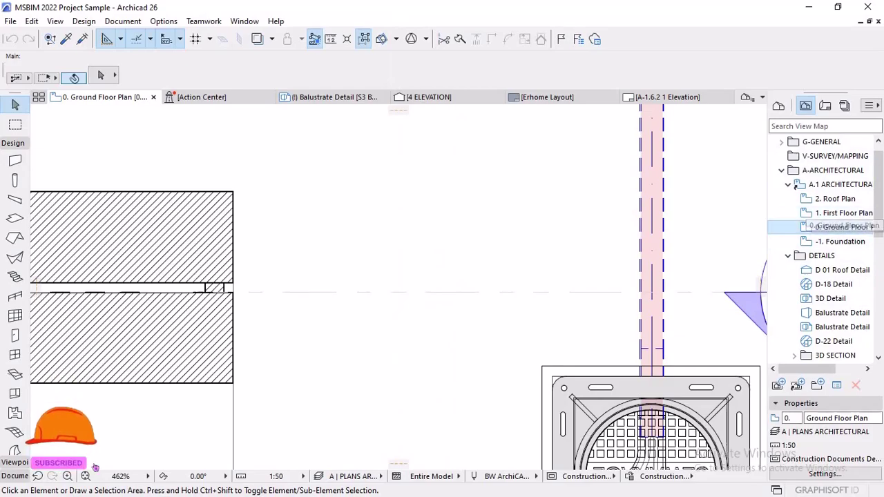
scroll(497, 255, "down", 10)
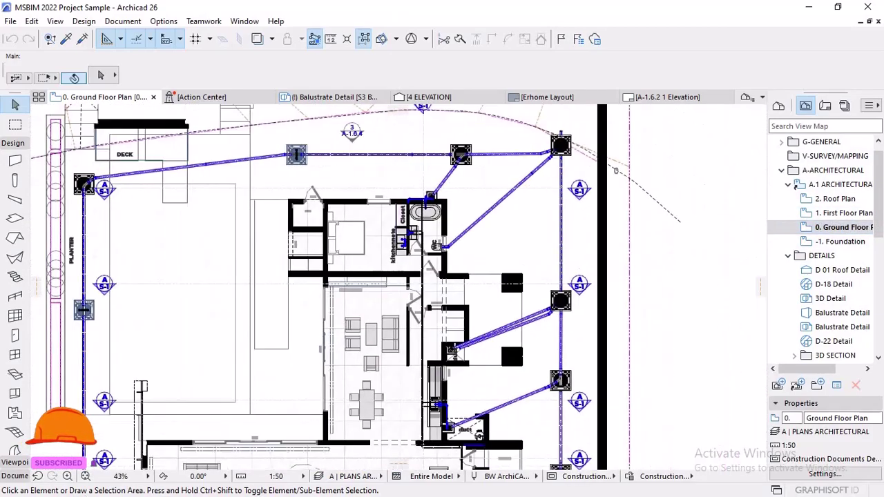
middle_click_drag(510, 336, 525, 257)
scroll(522, 265, "down", 2)
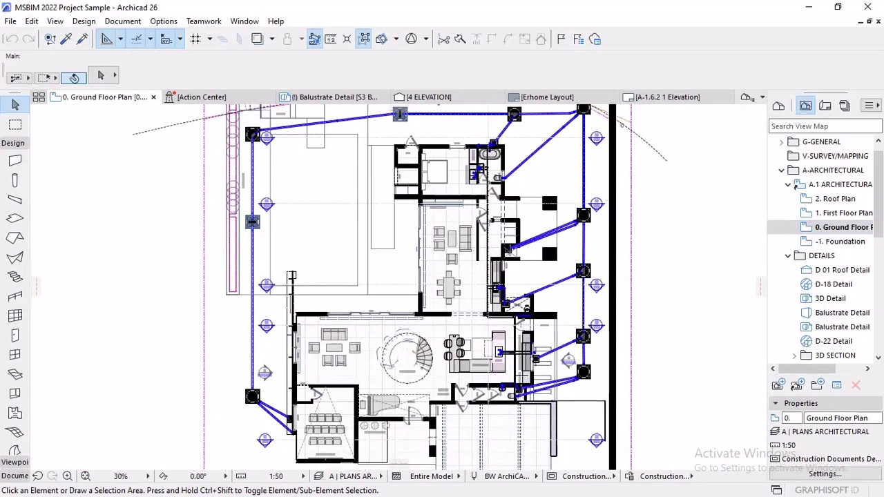
middle_click_drag(578, 400, 566, 407)
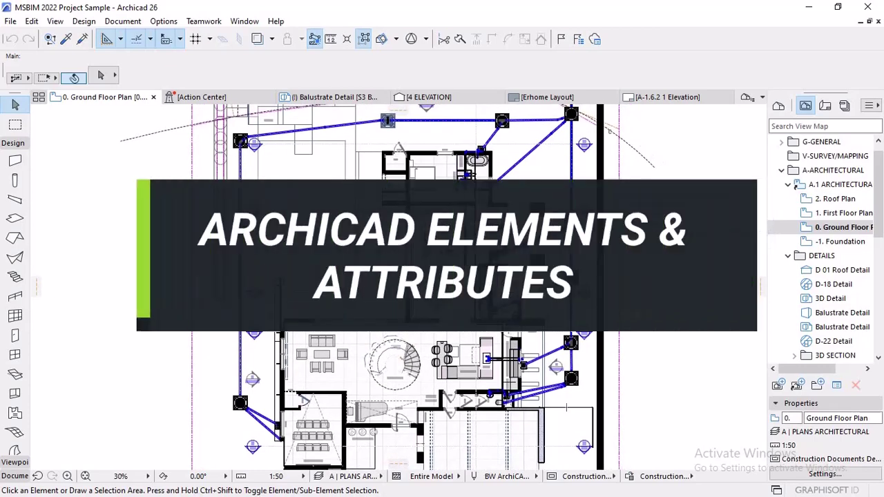
- Open the model view layer settings and review the layers' visibility under the A | PLANS ARCHITECTURAL combination
left_click(163, 21)
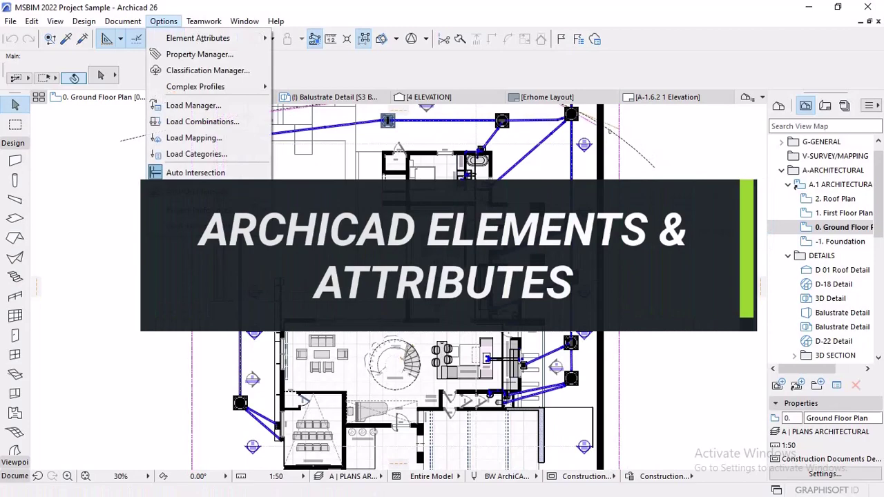
mouse_move(164, 22)
mouse_move(199, 38)
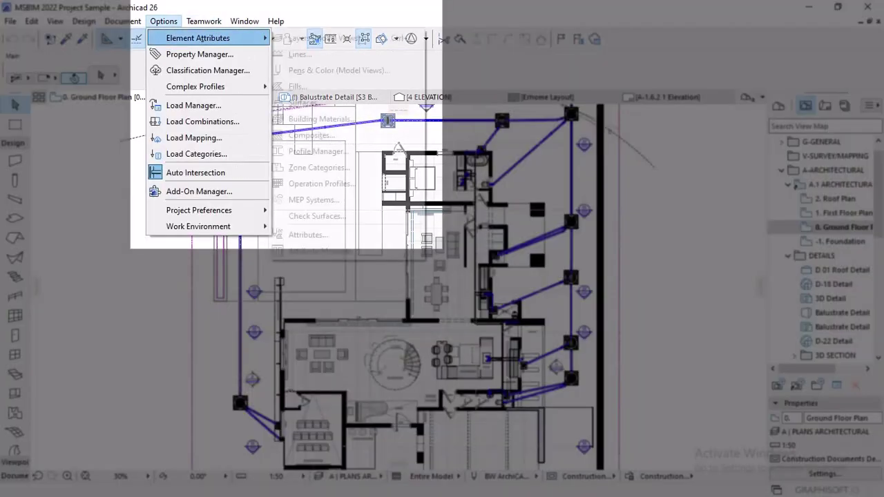
key("Return")
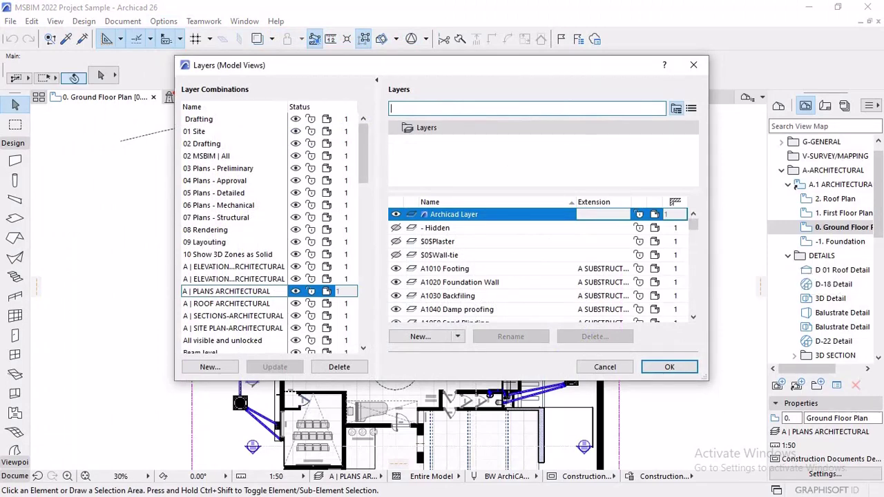
scroll(684, 256, "down", 1)
scroll(683, 258, "down", 3)
scroll(544, 265, "down", 5)
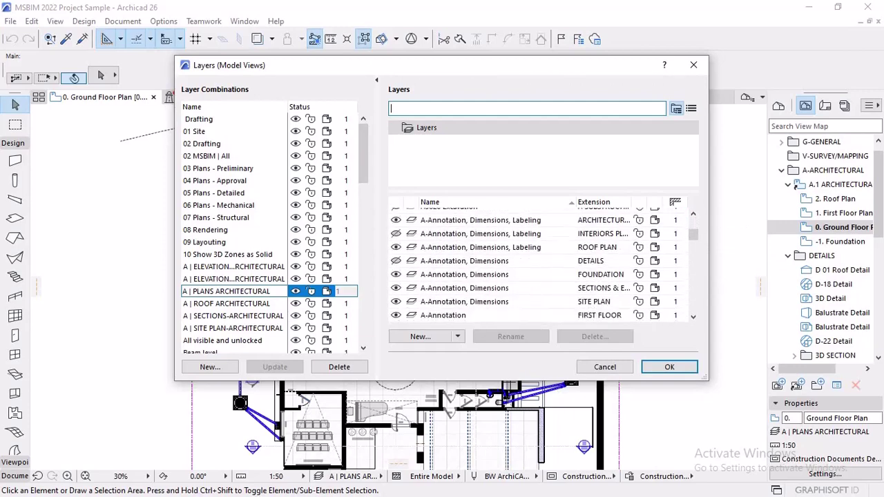
scroll(542, 265, "down", 1)
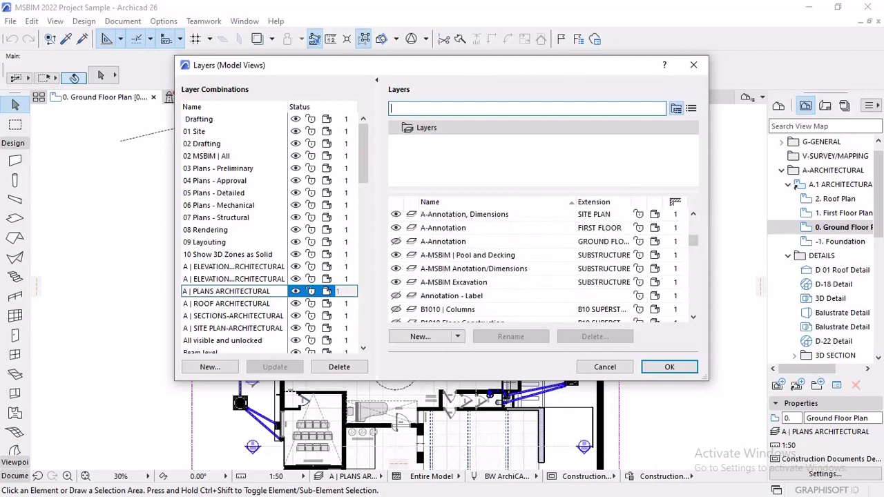
scroll(680, 235, "down", 2)
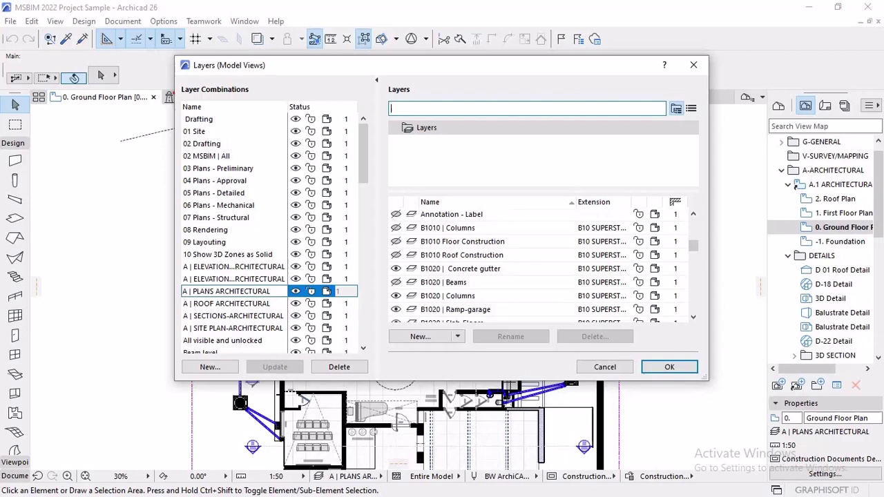
scroll(544, 265, "down", 3)
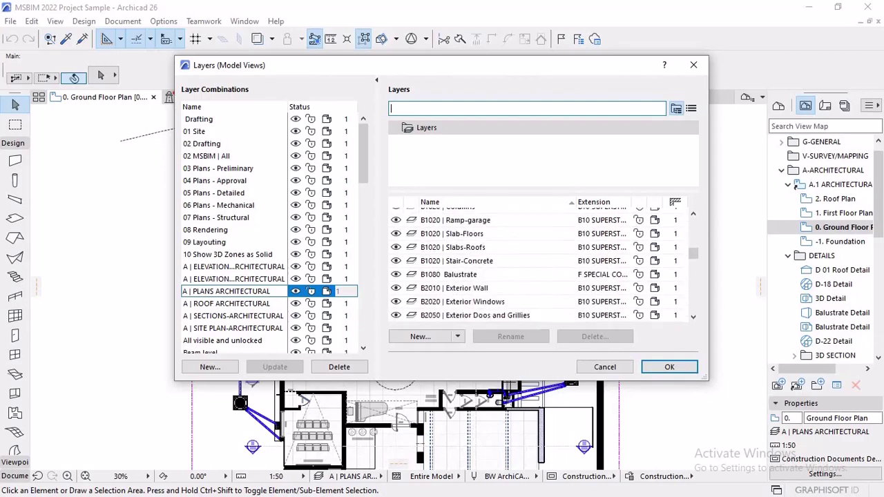
scroll(542, 266, "down", 5)
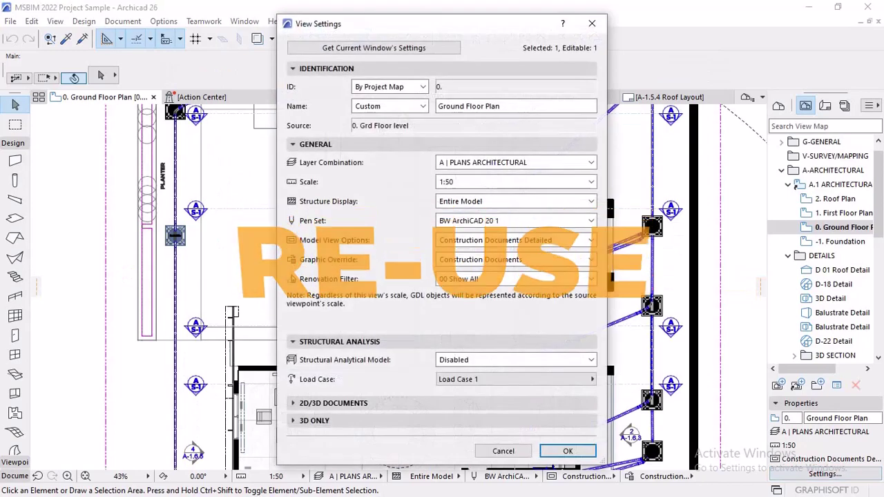
- Choose A | PLANS ARCHITECTURAL as the layer combination in the Ground Floor Plan's view settings and accept them
left_click(516, 163)
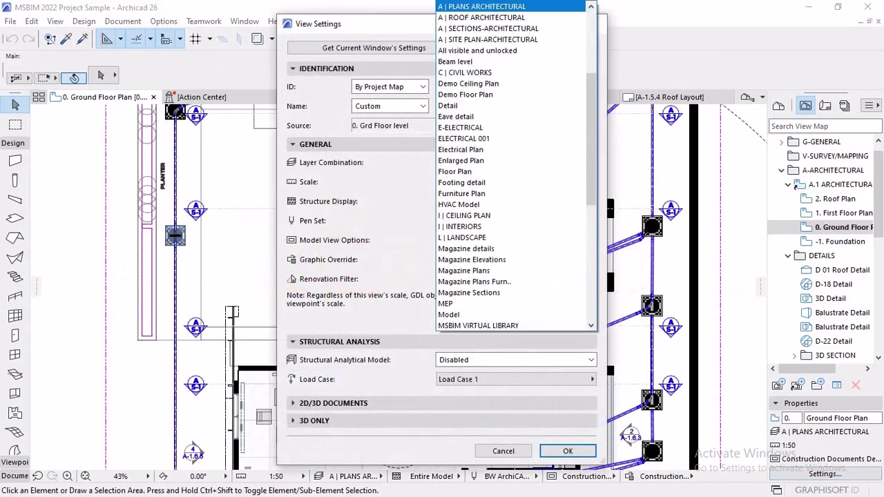
scroll(511, 62, "up", 1)
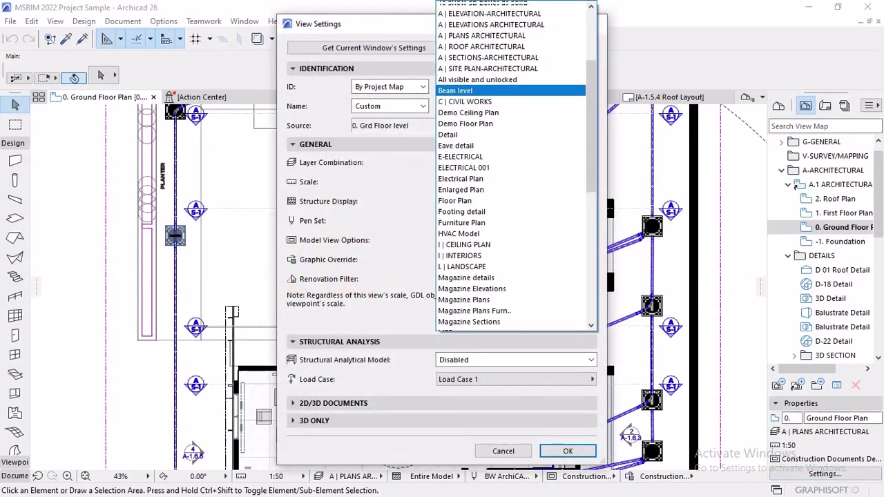
scroll(484, 144, "up", 4)
left_click(483, 159)
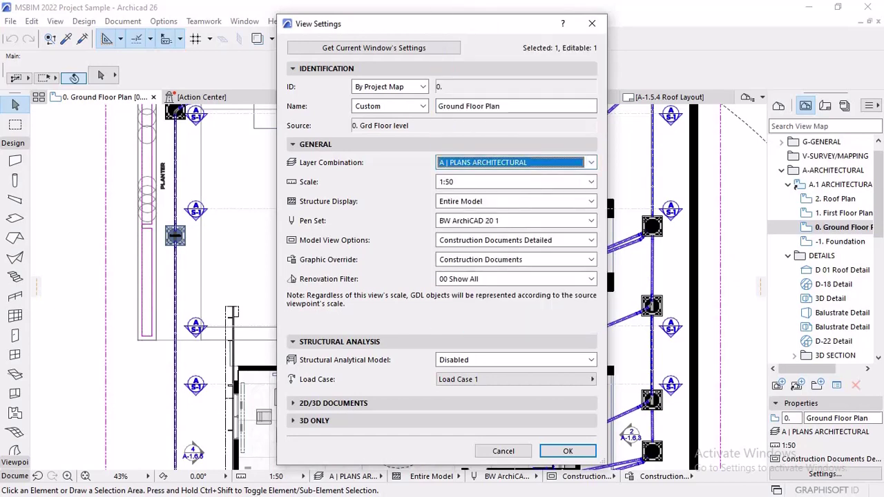
key("Return")
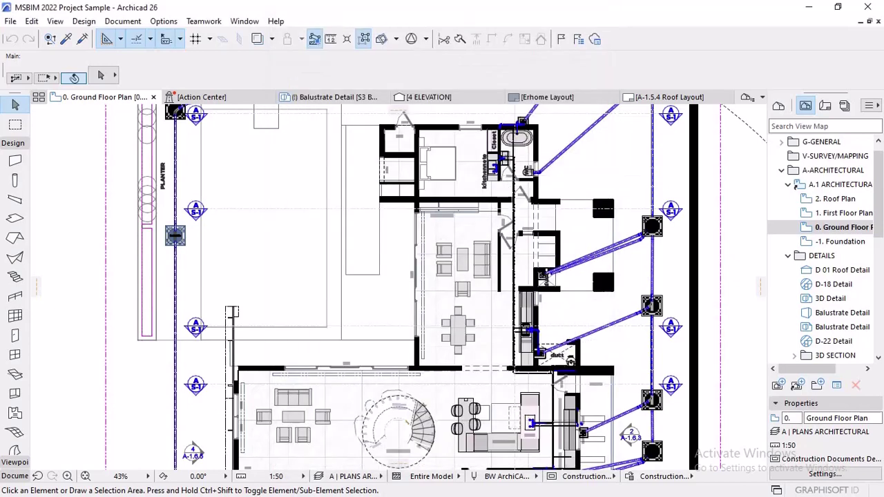
- Pick up the settings of a drainage pipe east of the house and hide its layer, L-MSBIM | Pipe work
left_click(590, 254, "alt")
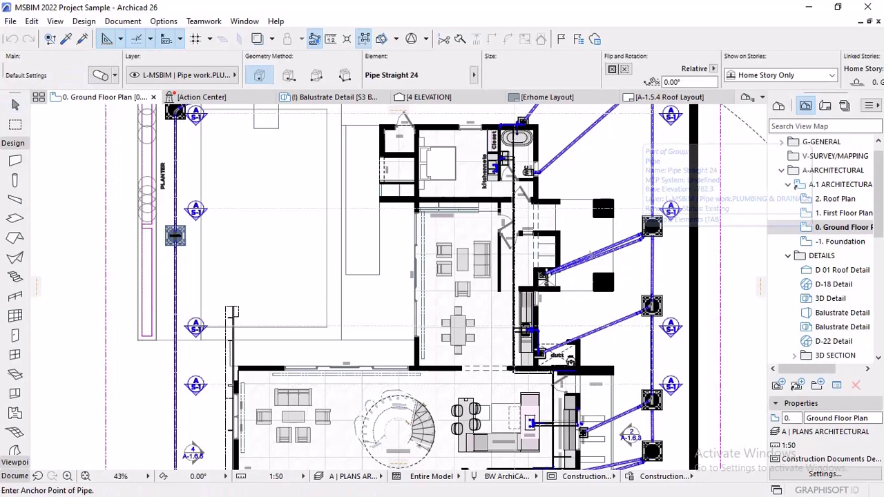
key("ctrl+l")
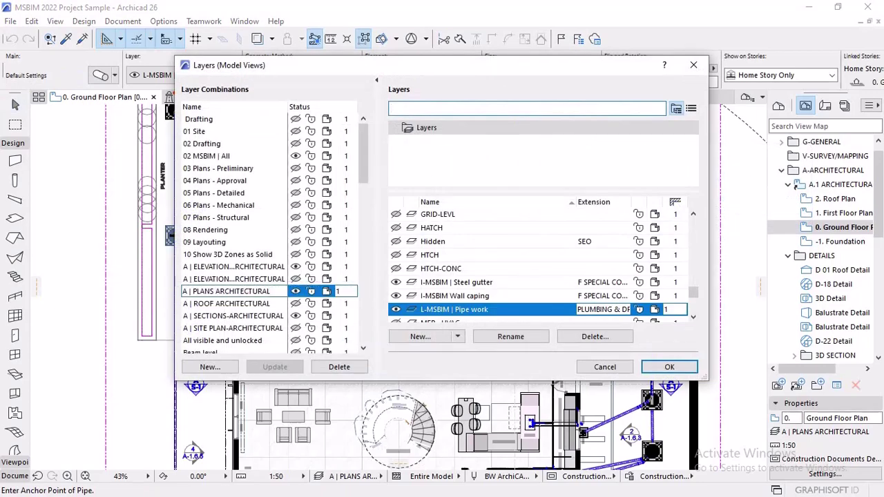
left_click(395, 309)
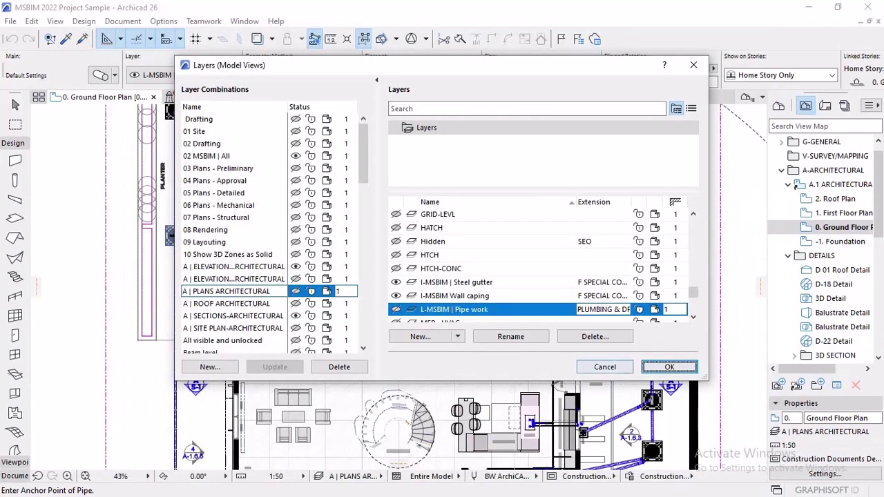
left_click(670, 367)
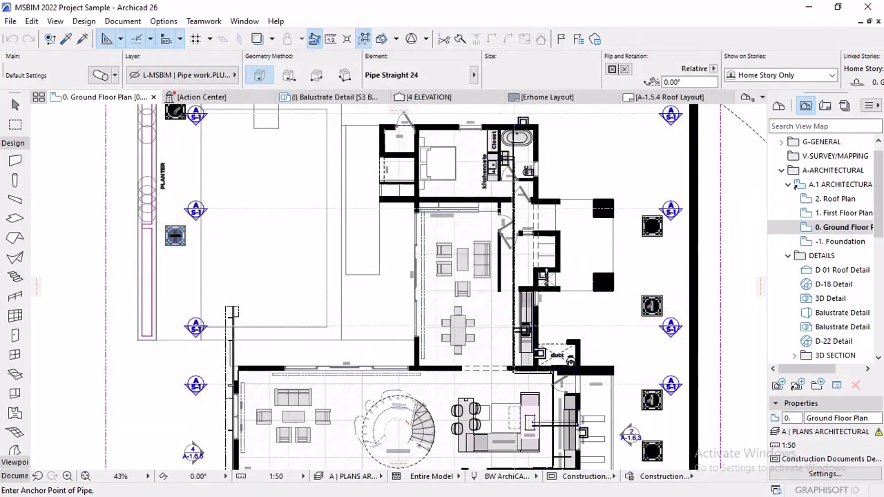
key("Escape")
scroll(659, 209, "up", 2)
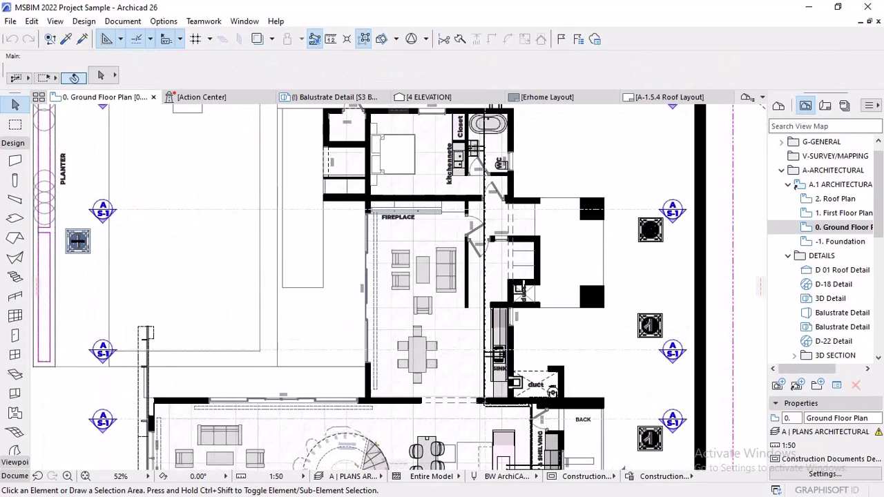
scroll(658, 232, "up", 7)
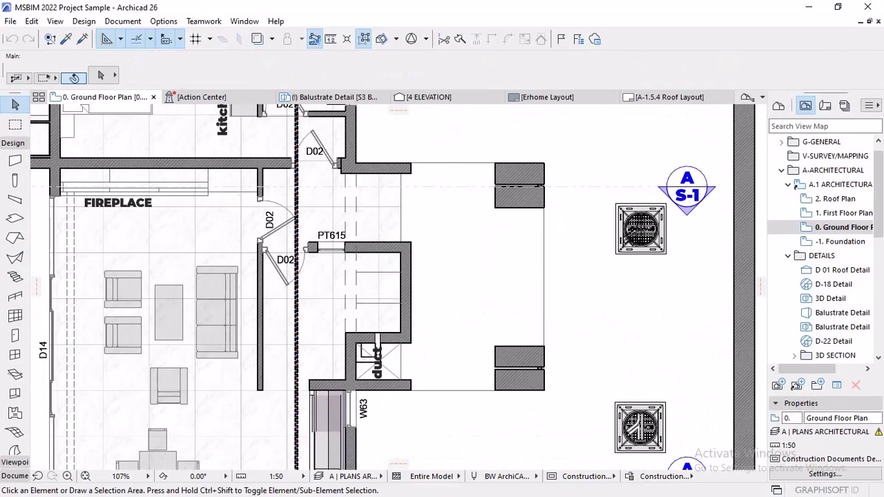
- Pick up the settings of the inspection chamber wall east of the house, hide layer A6010 Foundation drainage, and update the A | PLANS ARCHITECTURAL combination
left_click(665, 251, "alt")
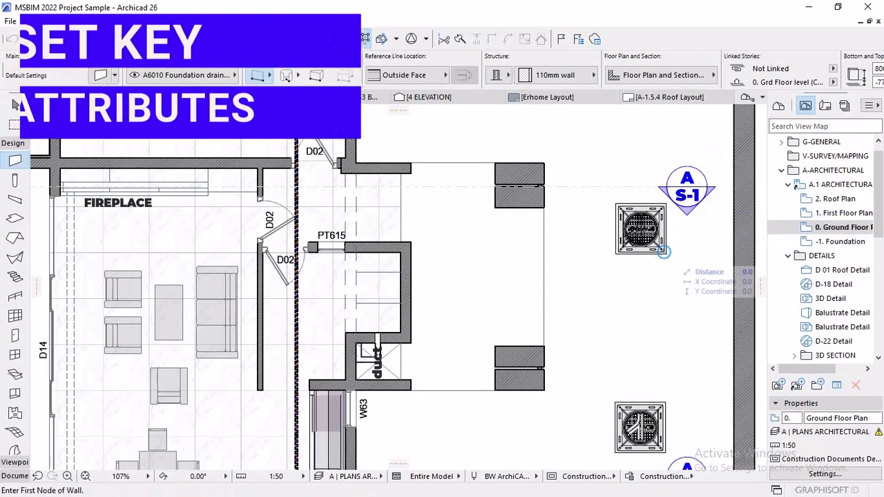
key("ctrl+l")
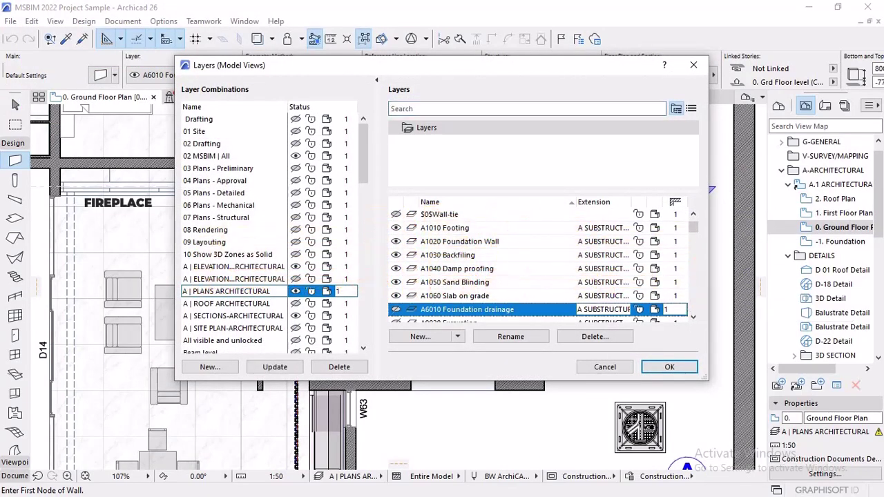
left_click(274, 367)
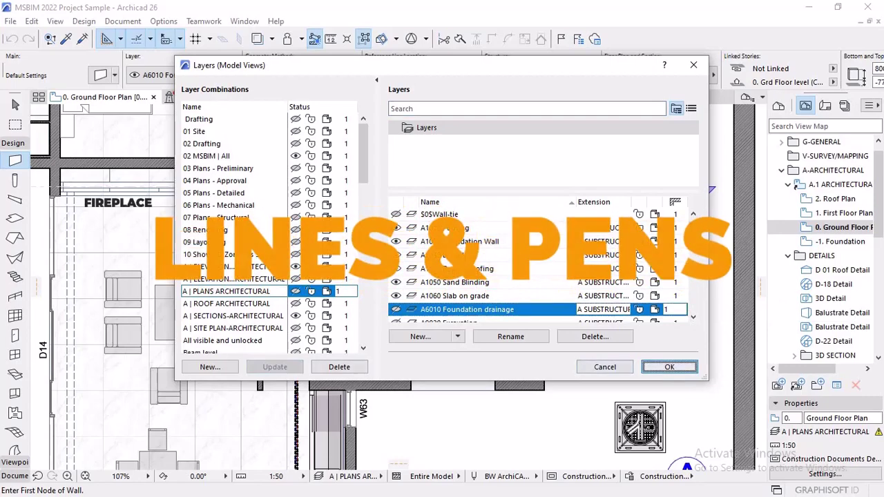
left_click(669, 368)
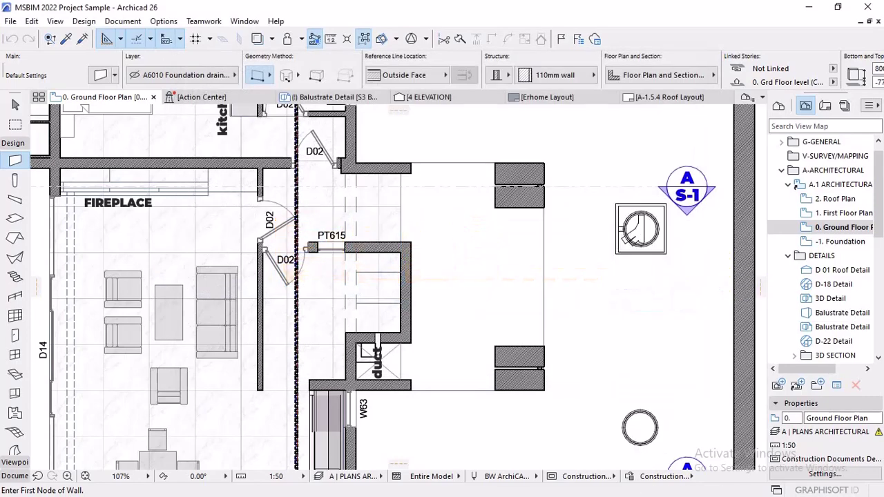
- Pick up the settings of the slab inside the inspection chamber and hide its layer, A1060 Slab on grade
left_click(641, 228, "alt")
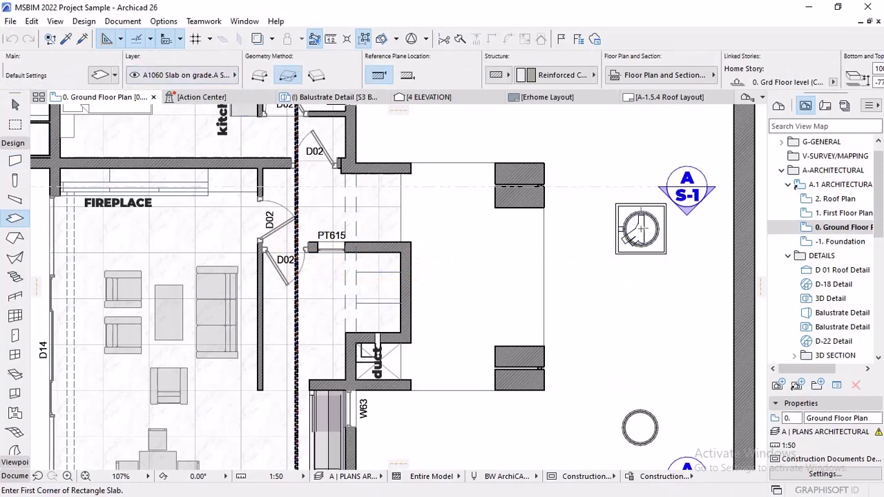
key("ctrl+l")
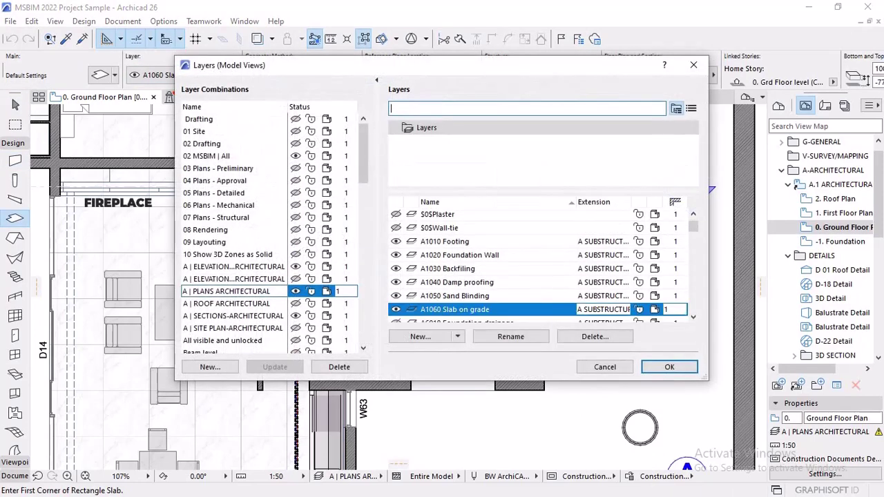
key("Return")
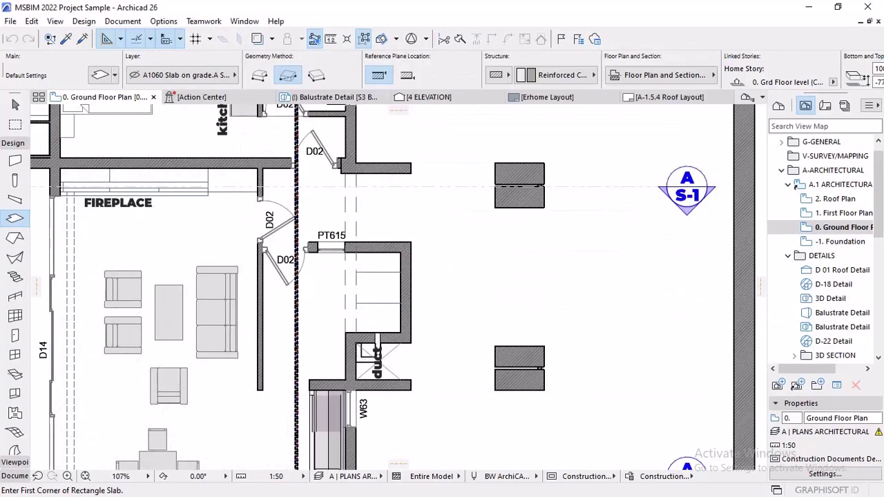
- Pick up the settings of the site's terrain mesh, hide its layer, A1030 Backfiling, and update the A | PLANS ARCHITECTURAL combination
scroll(565, 240, "down", 5)
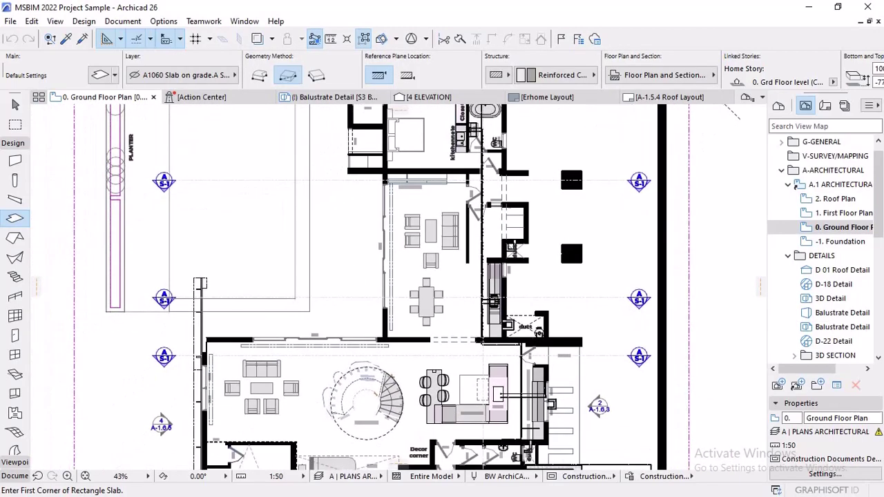
scroll(551, 236, "down", 4)
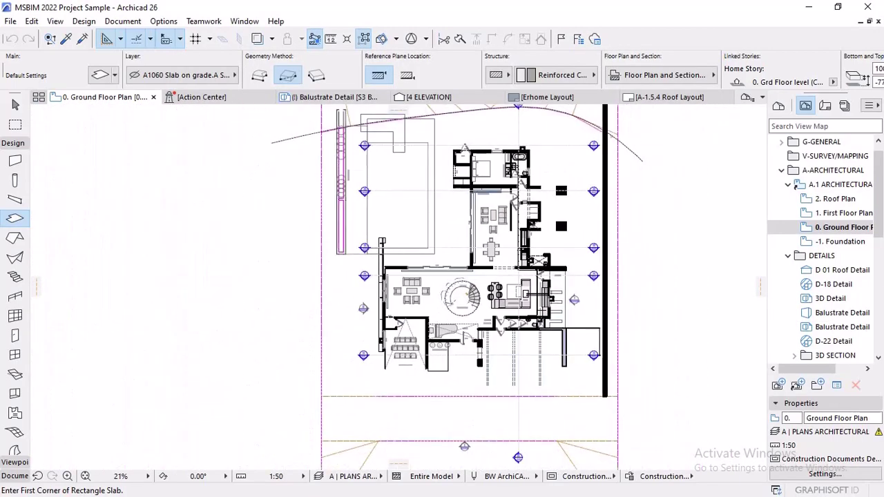
middle_click_drag(549, 319, 544, 384)
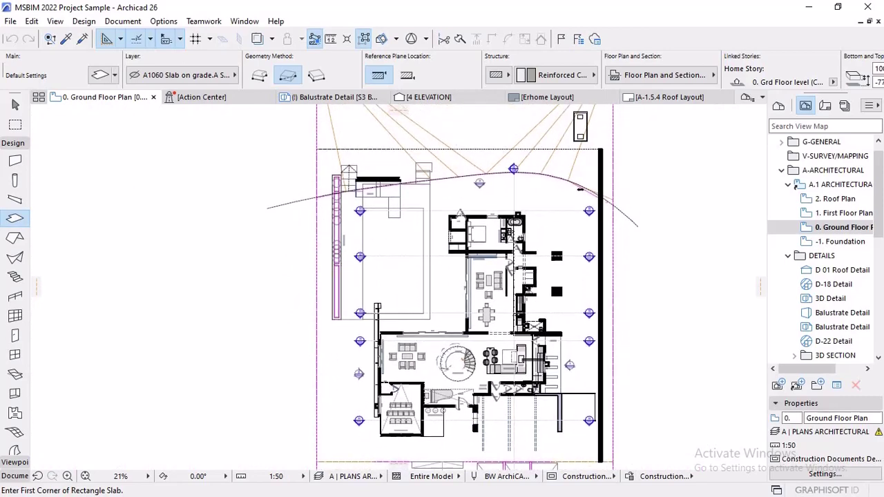
key("Escape")
left_click(544, 384)
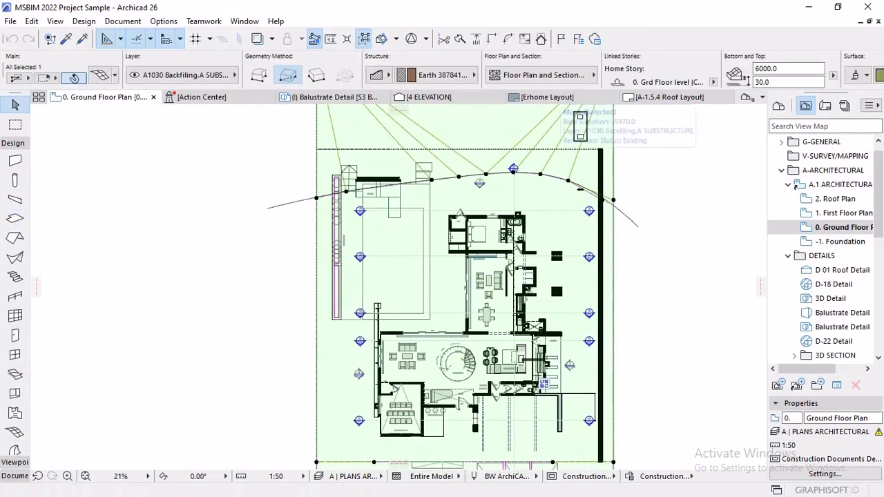
left_click(586, 119, "alt")
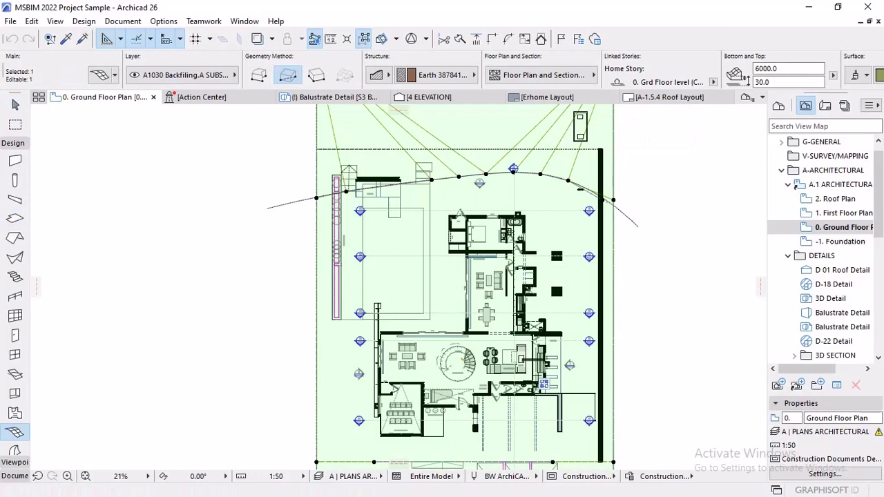
key("ctrl+l")
left_click(396, 295)
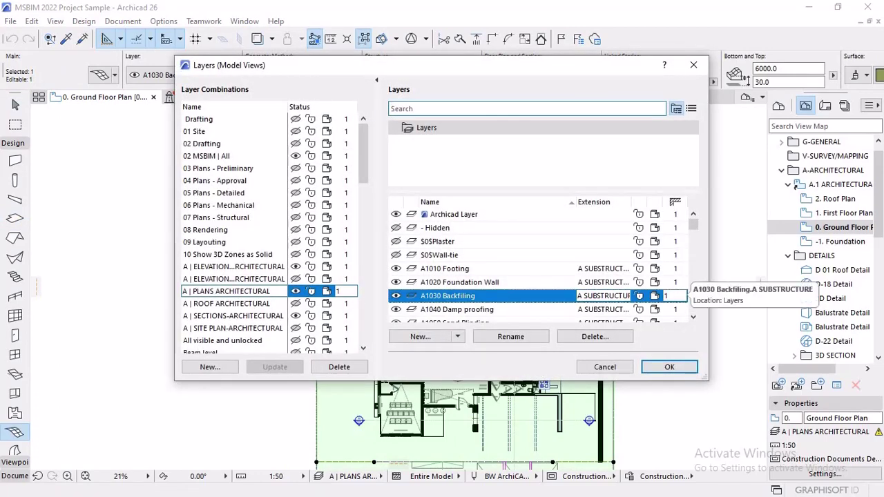
left_click(275, 367)
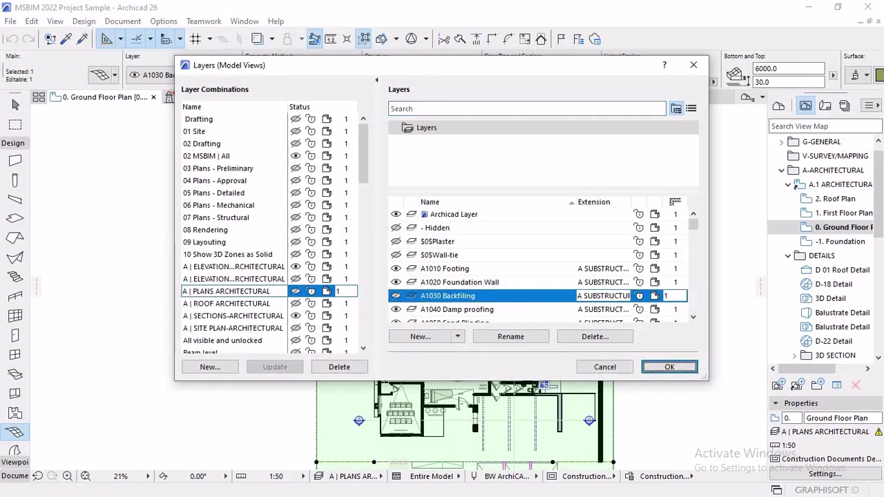
key("Return")
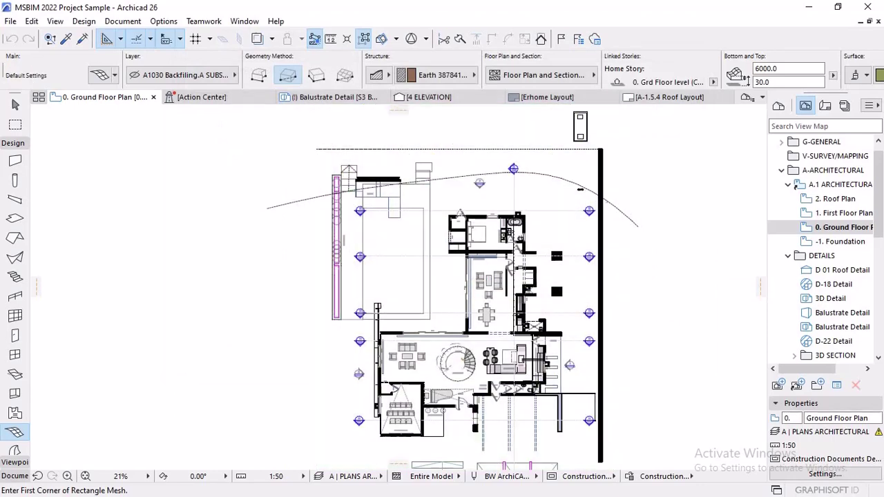
- Select the straight dashed line and the dashed curve north of the house, and open their layer assignment
middle_click_drag(456, 276, 450, 238)
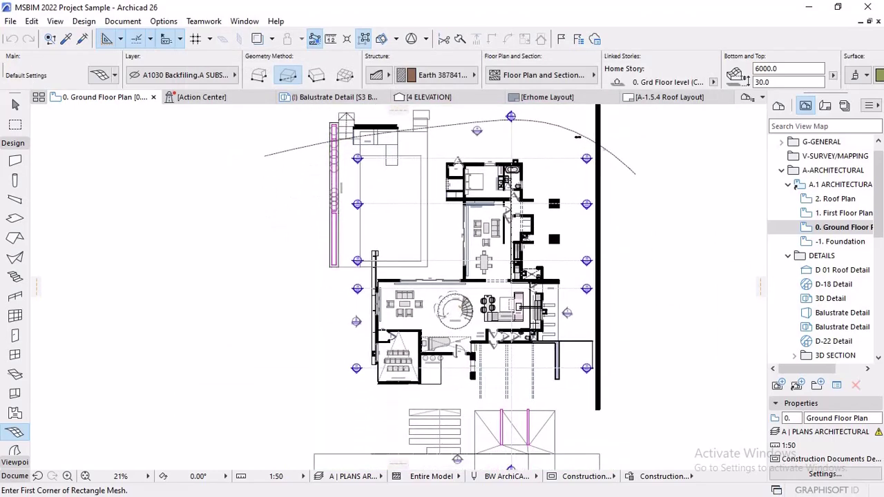
scroll(576, 159, "up", 2)
scroll(630, 106, "up", 2)
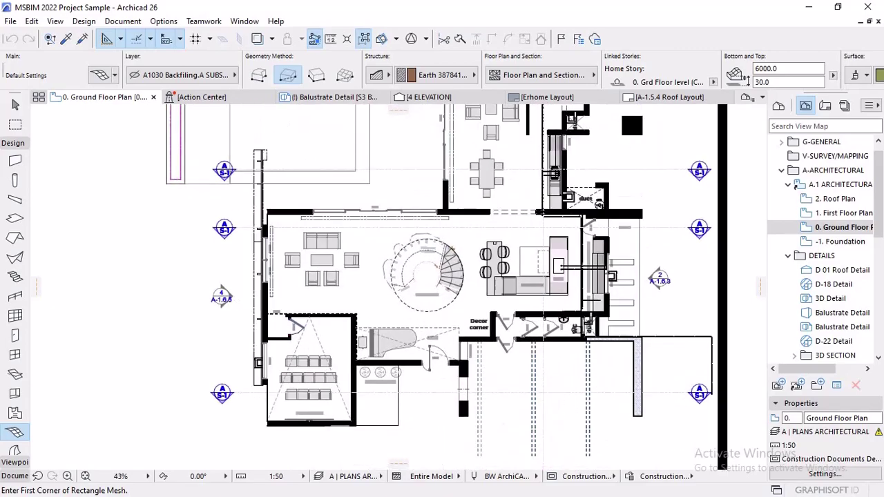
scroll(629, 106, "up", 3)
scroll(638, 119, "down", 3)
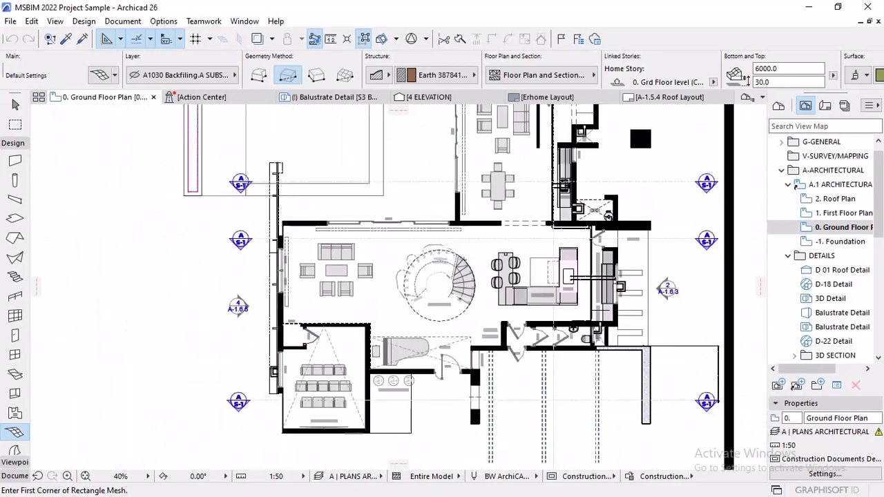
middle_click_drag(638, 119, 598, 277)
scroll(599, 234, "down", 1)
key("Escape")
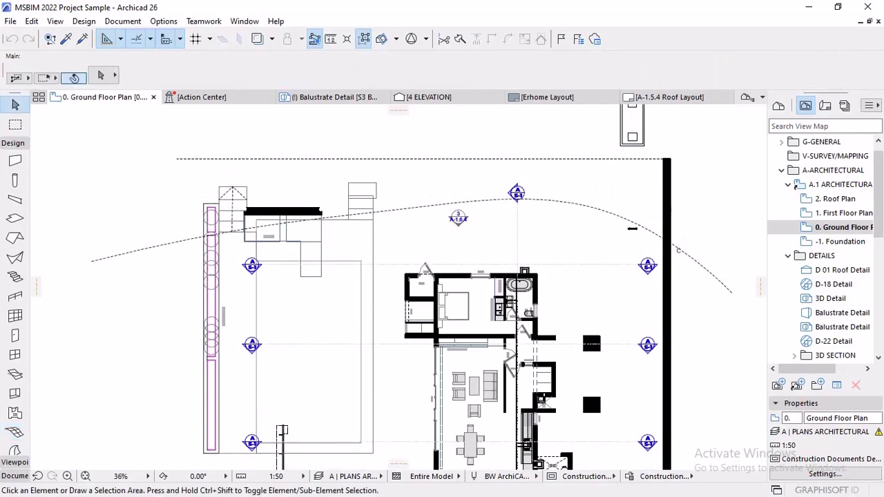
left_click(423, 158)
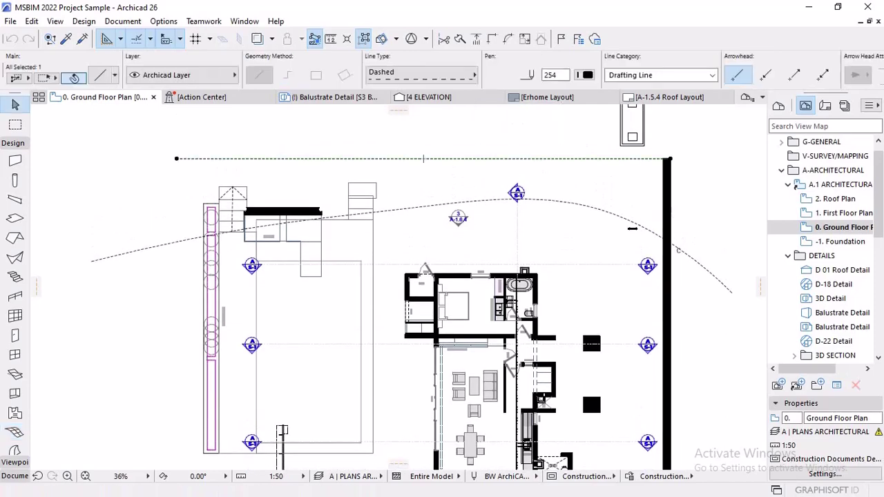
scroll(547, 317, "down", 3)
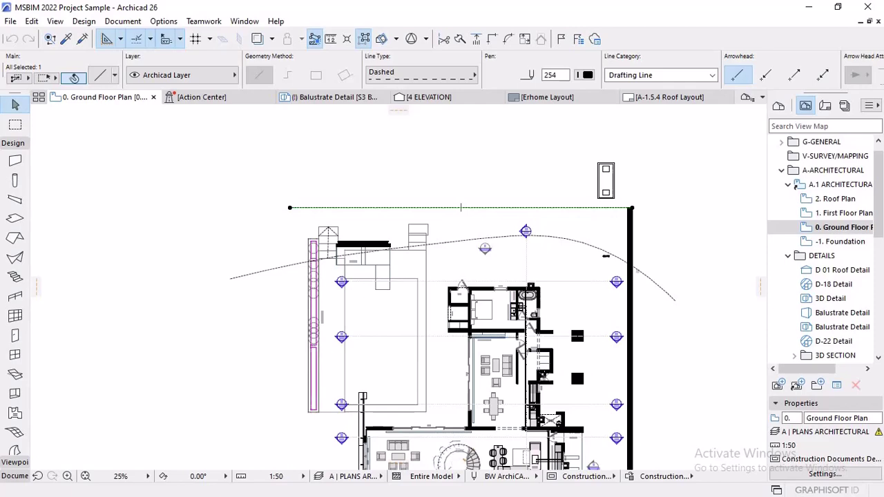
left_click(605, 256, "shift")
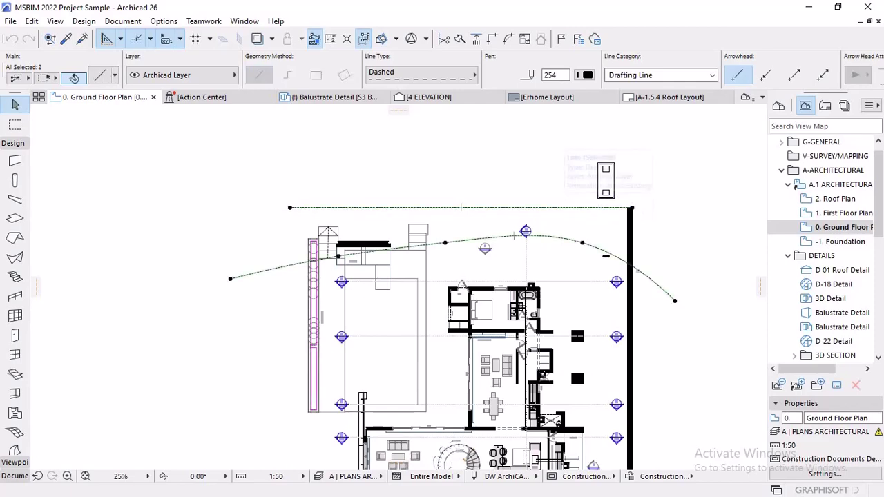
left_click(181, 74)
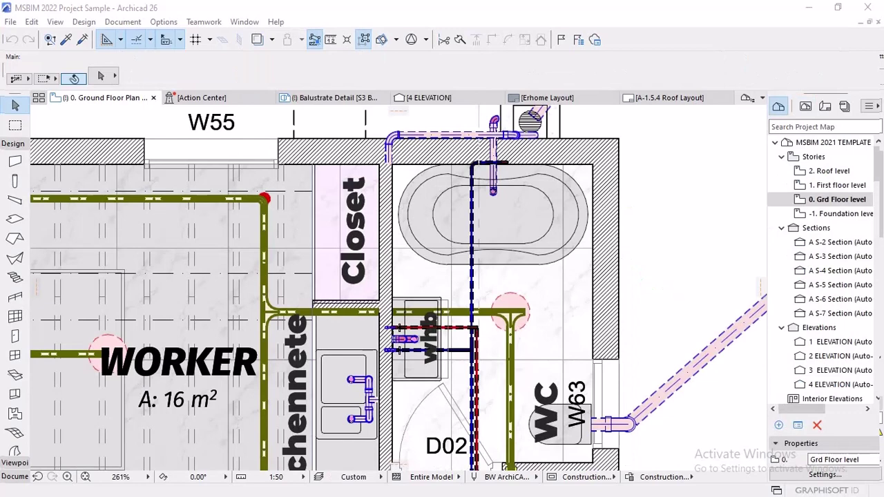
- Look through the available element attribute types, from layers and lines to the Attribute Manager, without opening any
left_click(164, 22)
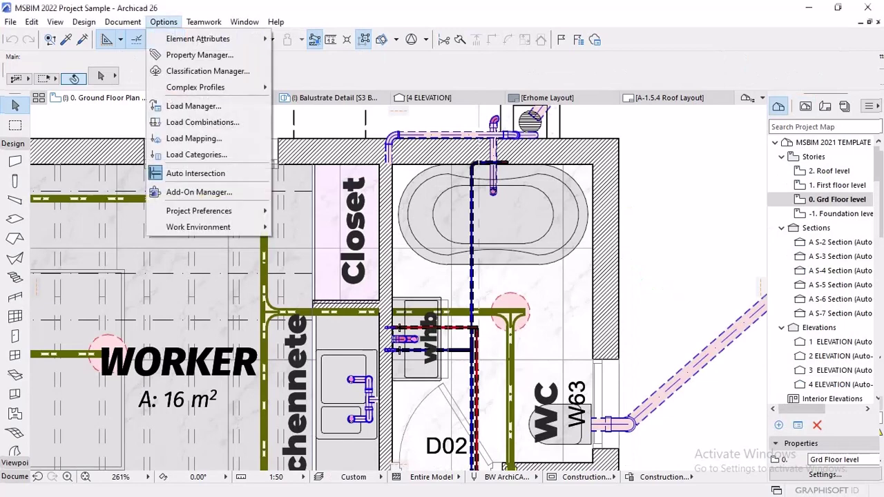
mouse_move(198, 39)
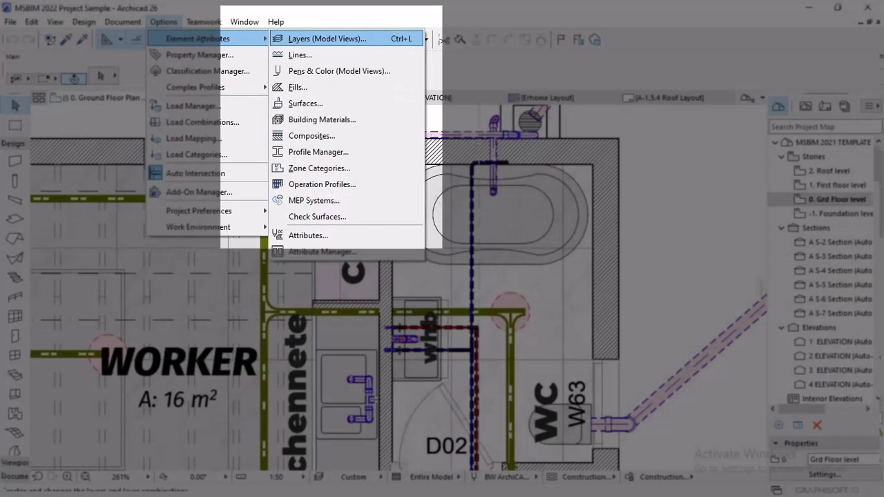
key("Down")
key("Down")
key("Down")
key("Down")
key("Down")
key("Down")
key("Down")
key("Down")
key("Down")
key("Down")
key("Down")
key("Down")
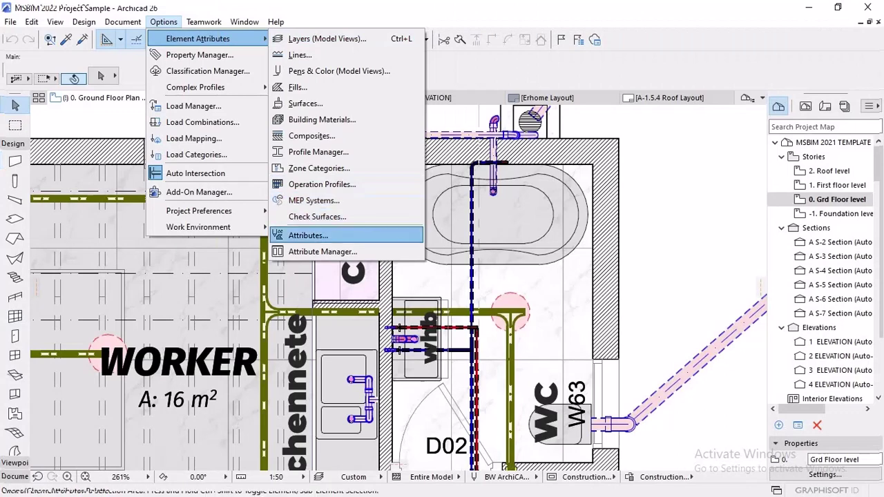
key("Down")
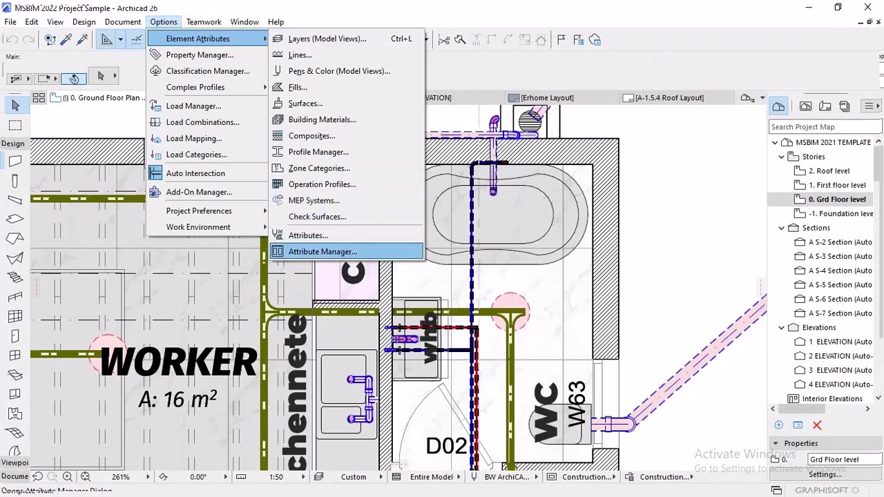
key("Up")
key("Up")
key("Up")
key("Up")
key("Up")
key("Up")
key("Up")
key("Up")
key("Up")
key("Up")
key("Up")
key("Up")
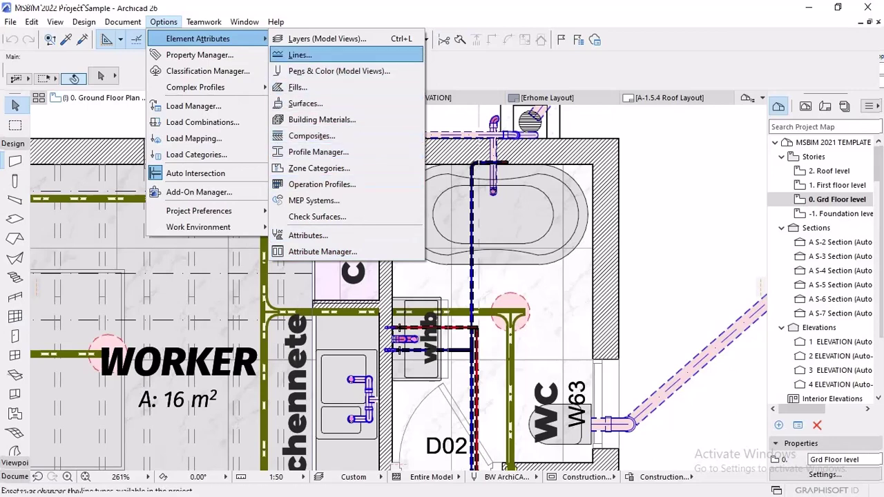
key("Up")
key("Escape")
key("Escape")
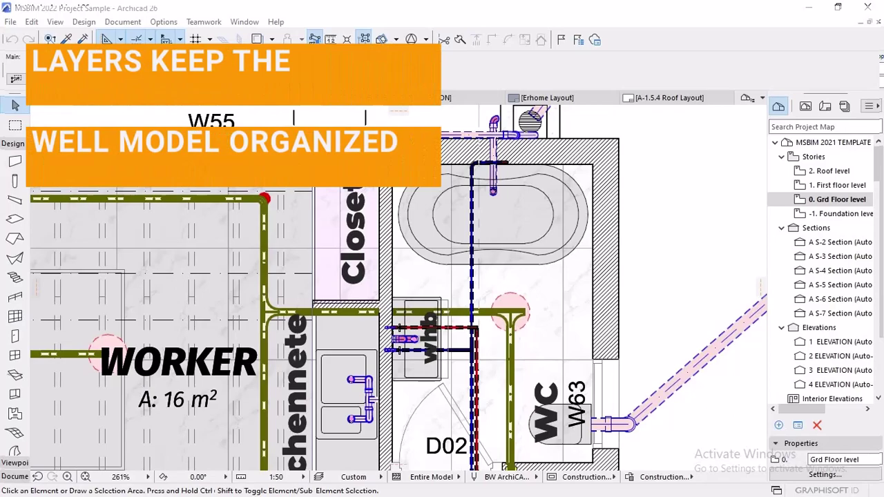
- Examine the line types, pens and fills of the pipes and walls around the worker's bathroom up close
scroll(310, 240, "down", 2)
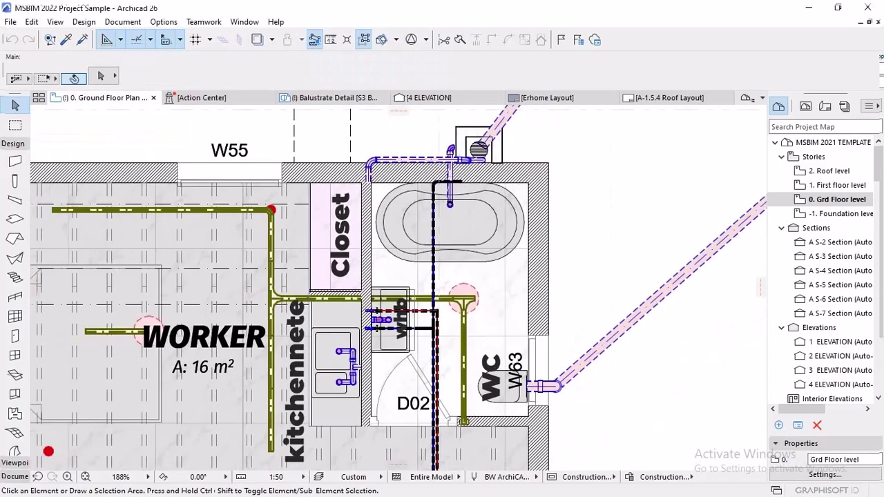
scroll(430, 178, "up", 2)
scroll(437, 173, "up", 3)
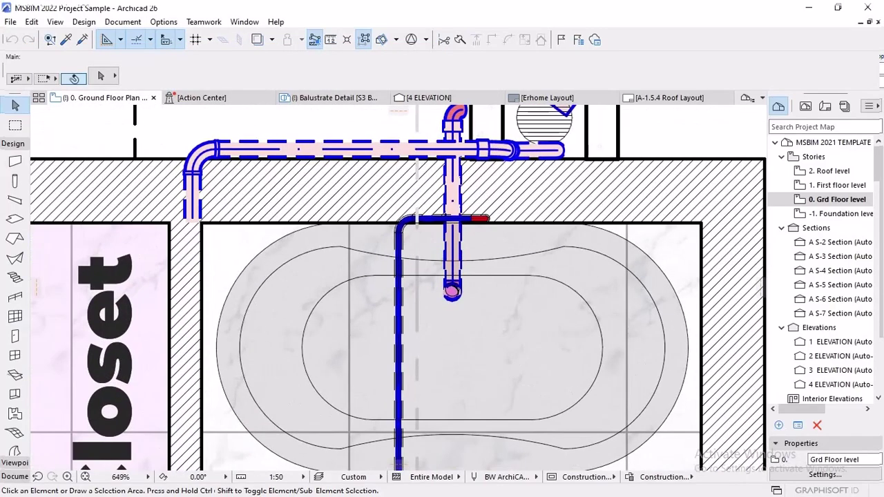
scroll(466, 171, "down", 4)
scroll(399, 290, "down", 1)
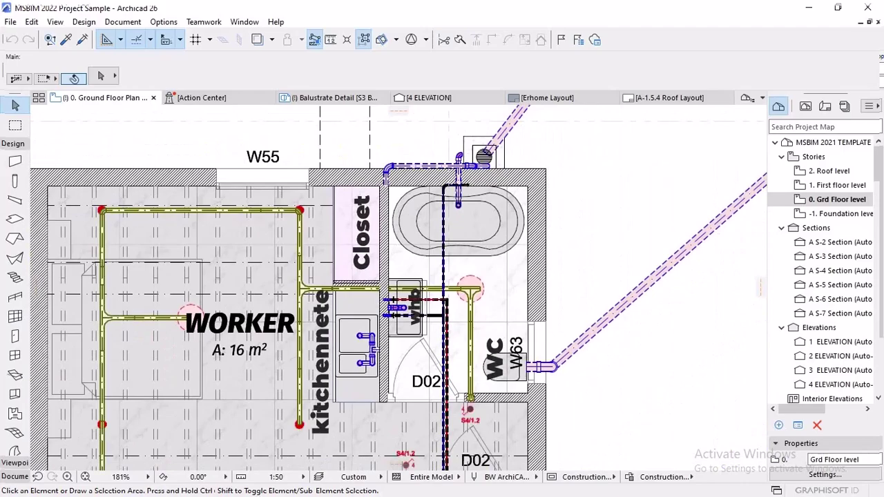
scroll(483, 429, "up", 2)
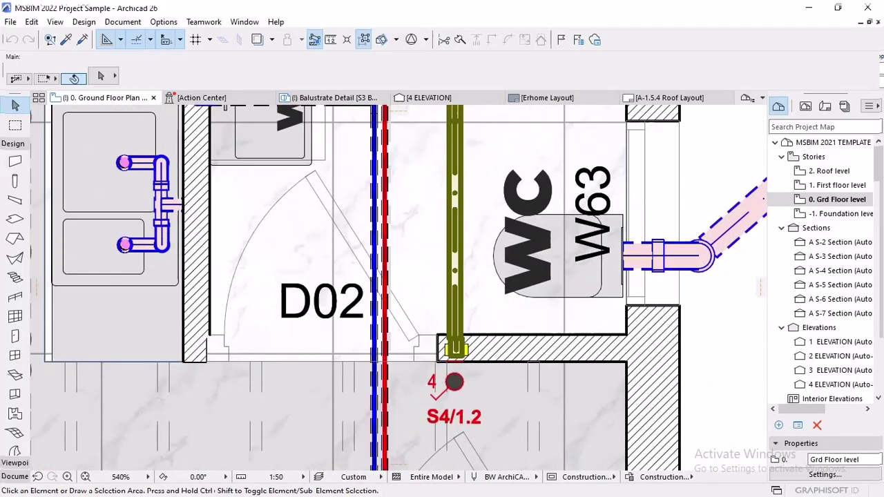
scroll(472, 373, "up", 8)
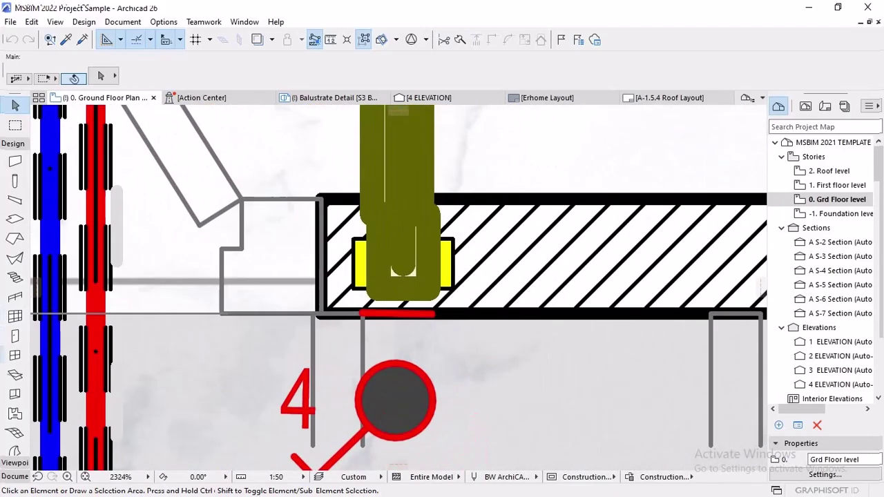
- Turn off True Line Weight for the ground floor plan and compare the pipes and walls around the WC
left_click(122, 21)
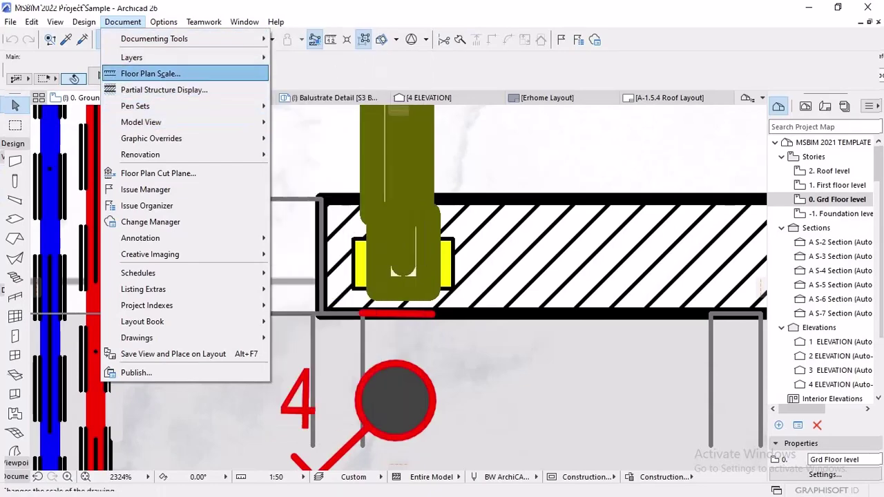
mouse_move(55, 22)
mouse_move(104, 38)
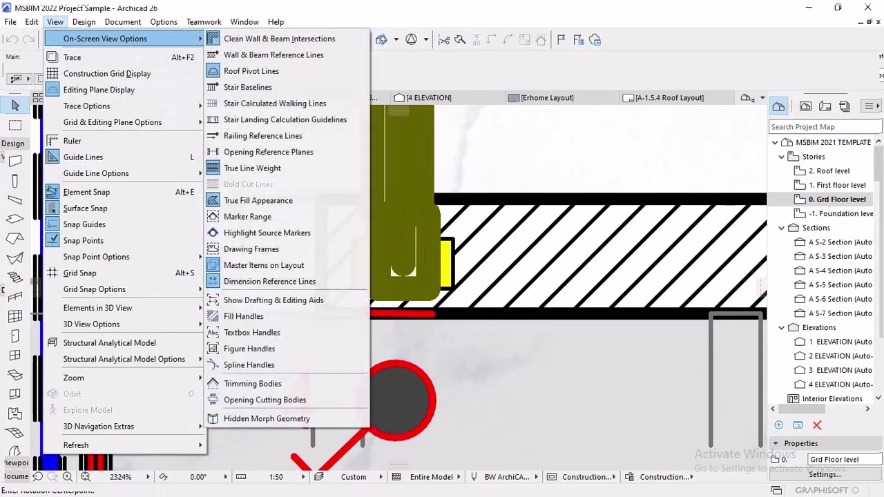
left_click(252, 168)
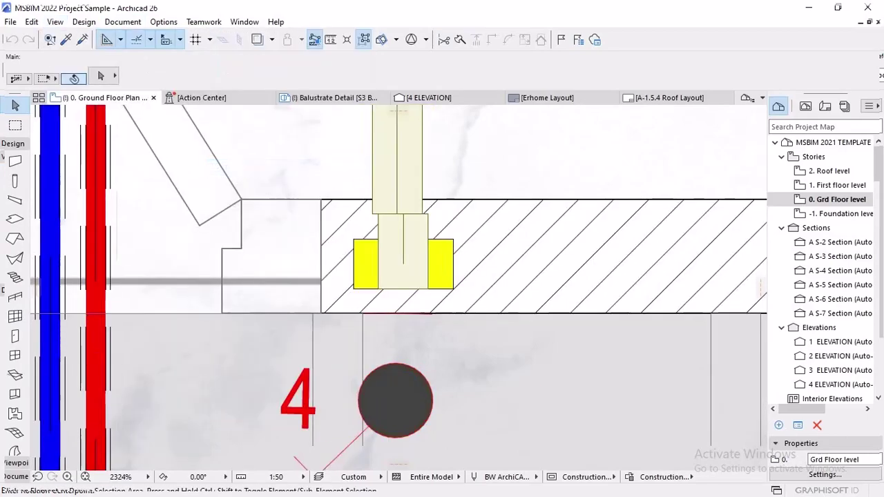
scroll(350, 247, "down", 2)
scroll(428, 305, "down", 5)
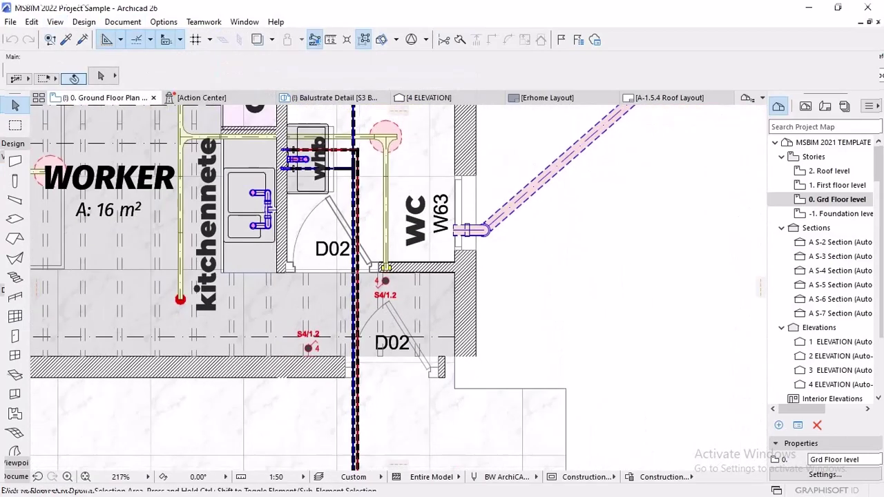
scroll(361, 202, "up", 4)
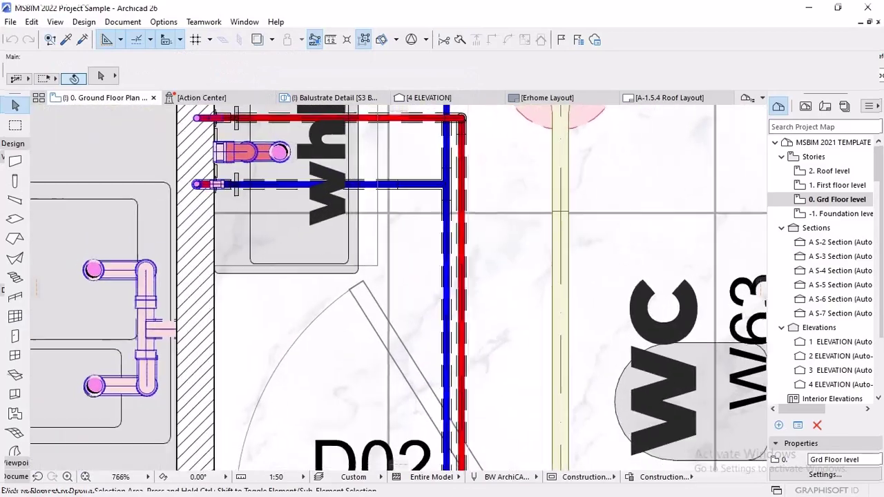
scroll(329, 267, "down", 5)
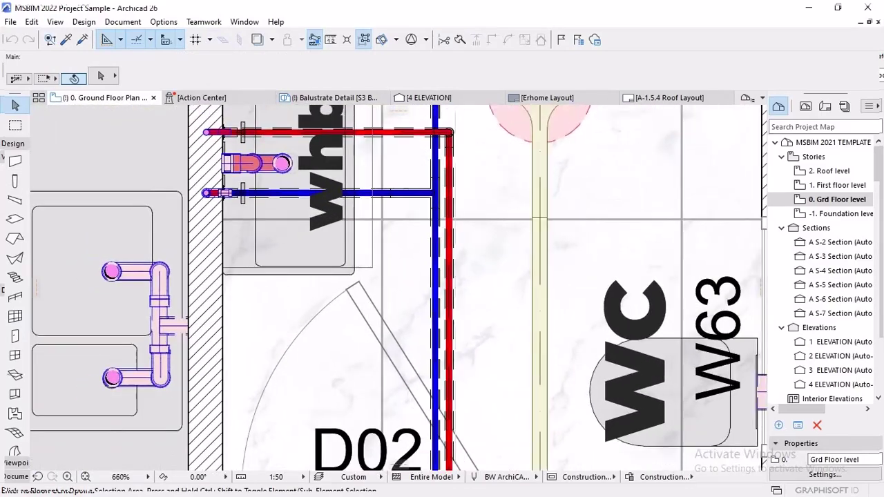
scroll(212, 212, "up", 1)
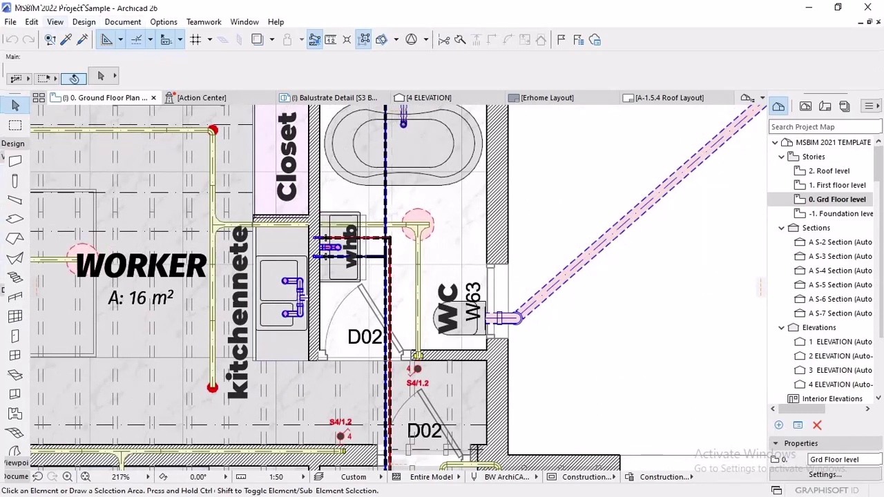
- Turn True Line Weight back on and examine the pipe outlines near the kitchenette and WC
left_click(55, 21)
mouse_move(138, 39)
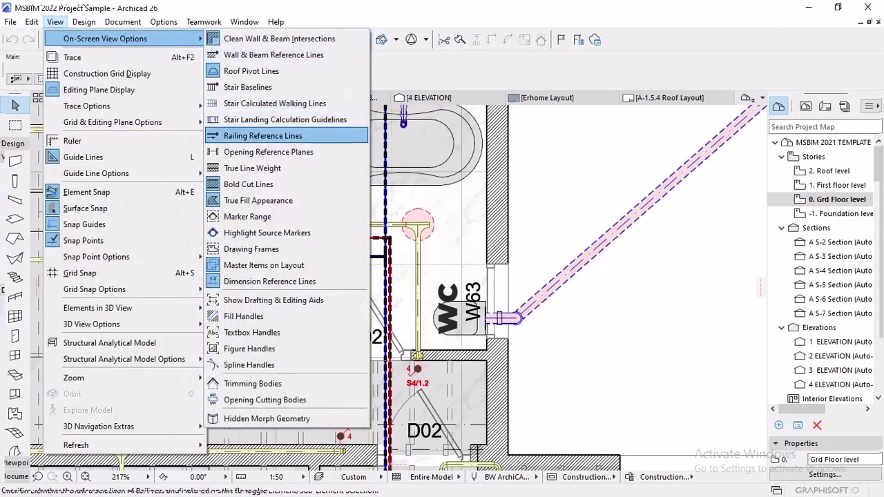
left_click(252, 167)
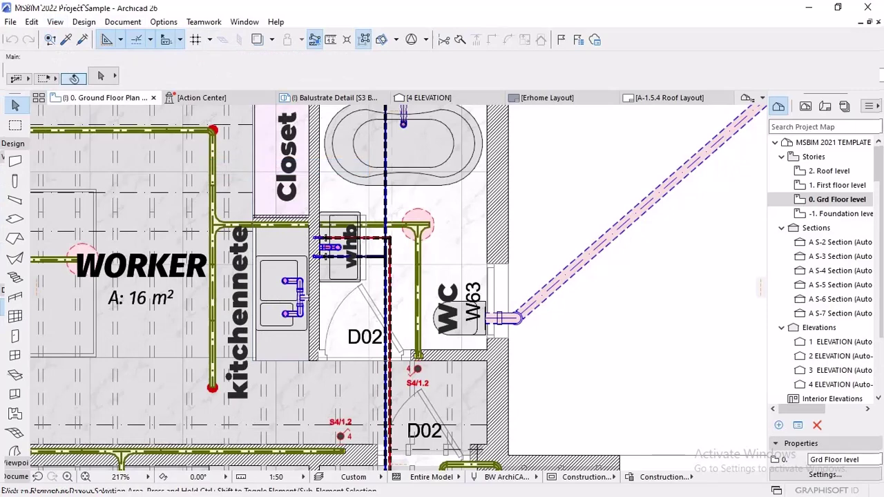
scroll(253, 312, "up", 4)
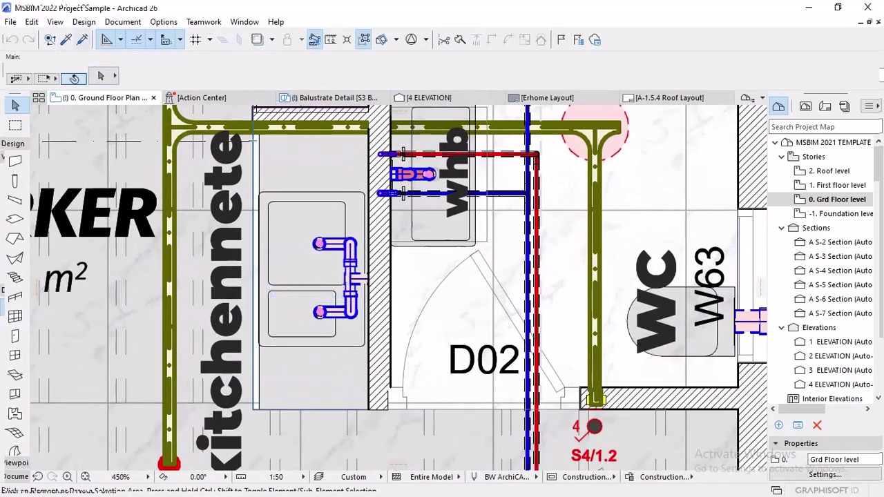
- Open the Layers (Model Views) settings and examine the layer list and the layer combinations, including 01 Site
left_click(54, 21)
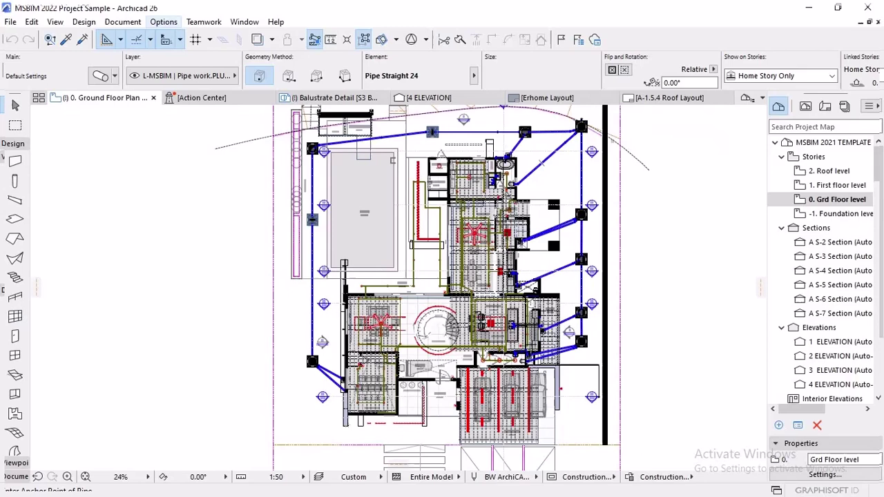
left_click(122, 21)
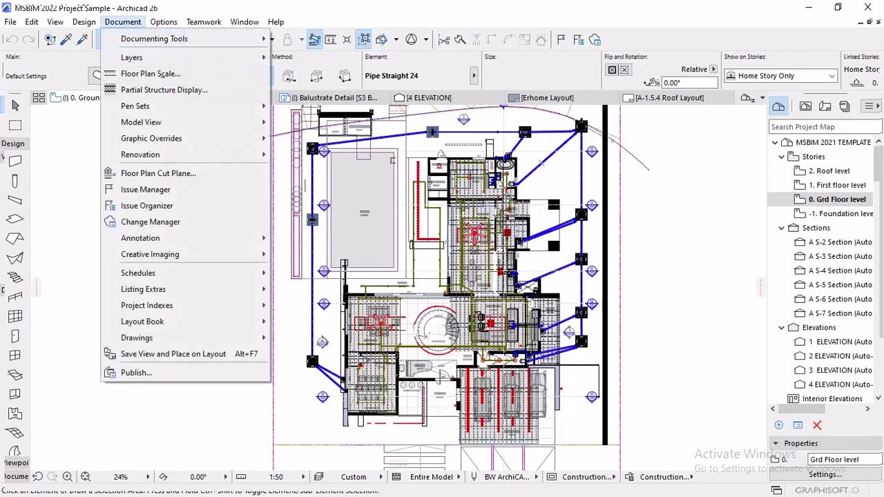
mouse_move(163, 22)
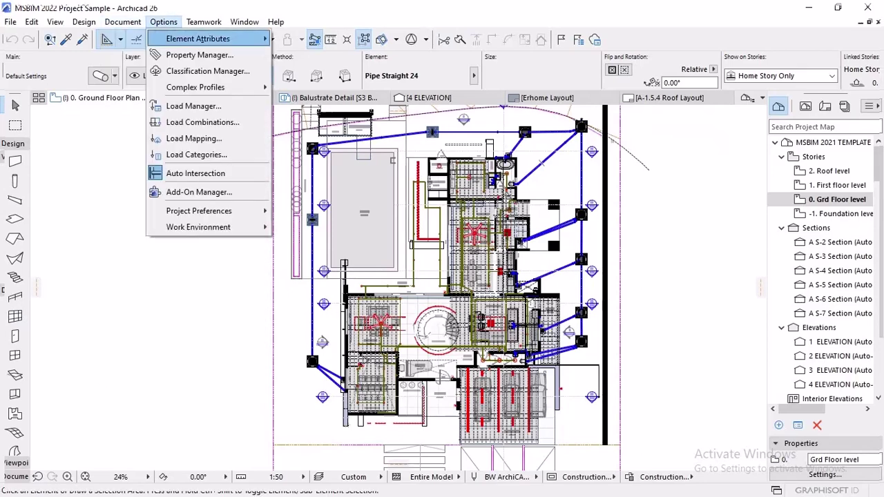
mouse_move(203, 39)
left_click(330, 39)
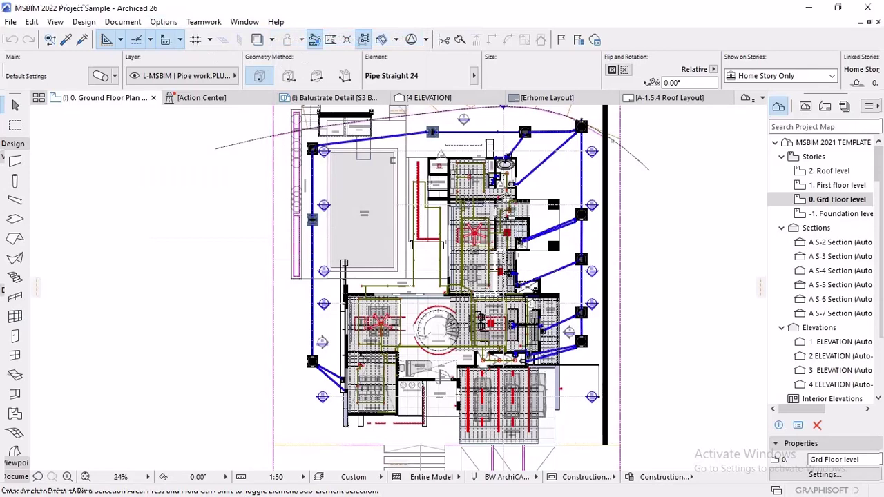
key("ctrl+l")
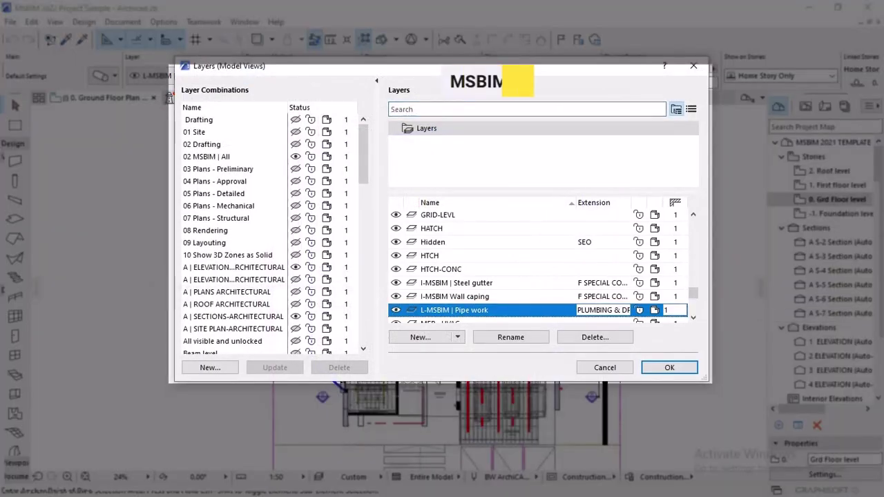
scroll(539, 266, "down", 8)
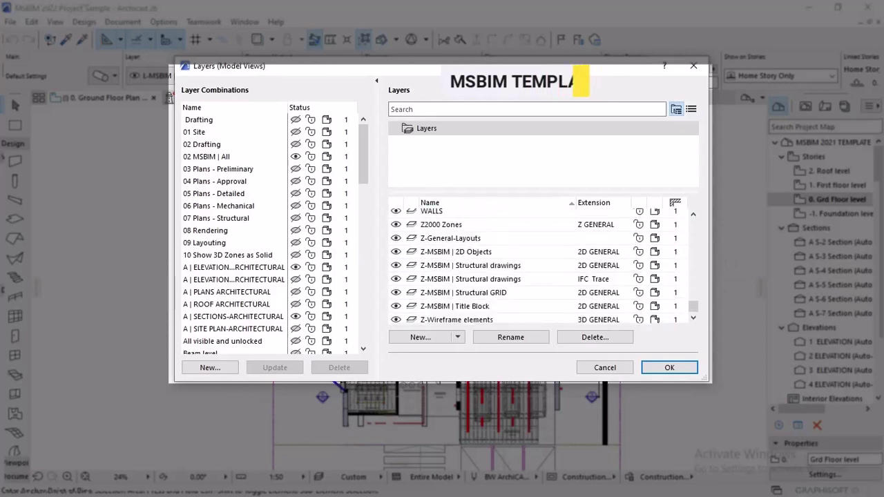
scroll(542, 266, "up", 5)
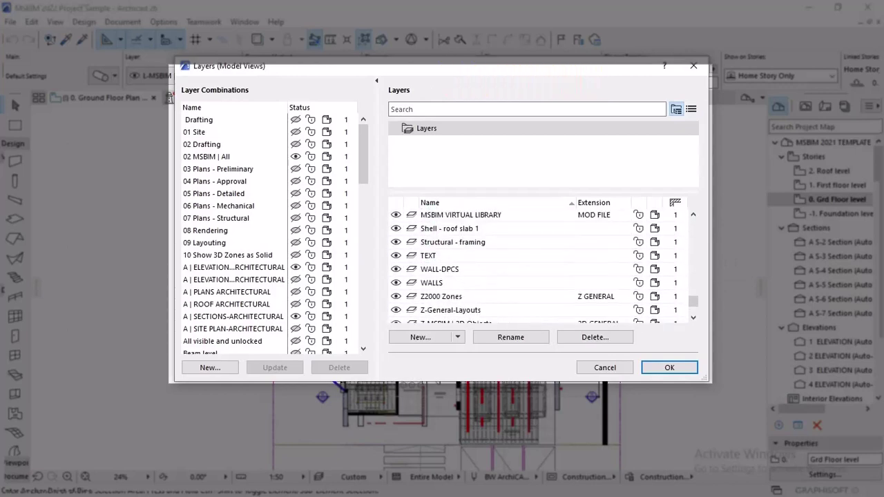
scroll(539, 266, "up", 4)
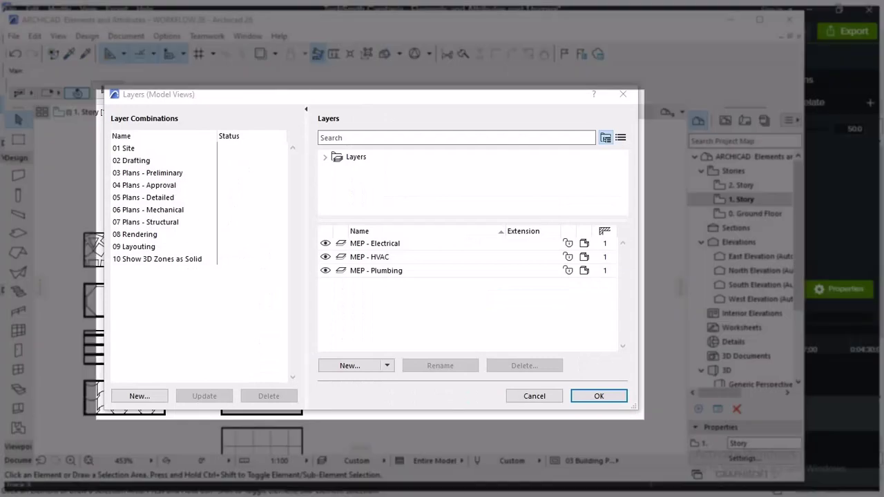
left_click(124, 148)
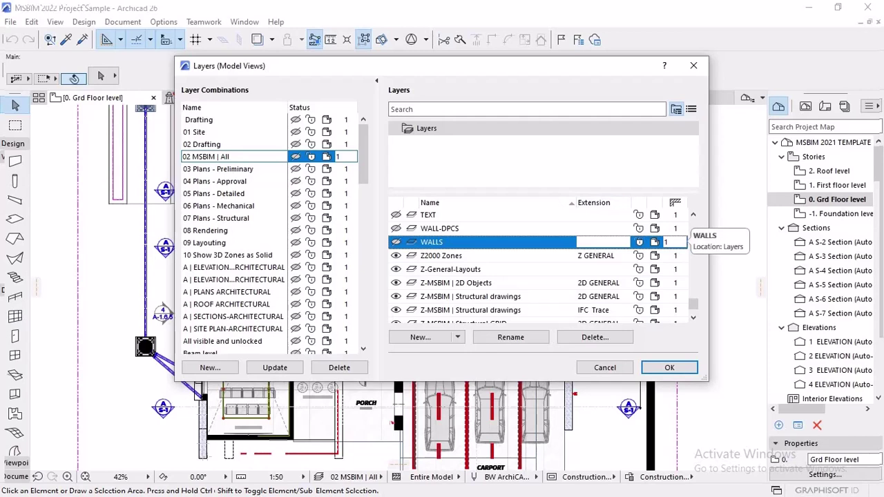
- Show the WALLS and GRID-LEVL layers while working in the 02 MSBIM | All layer combination
left_click(396, 242)
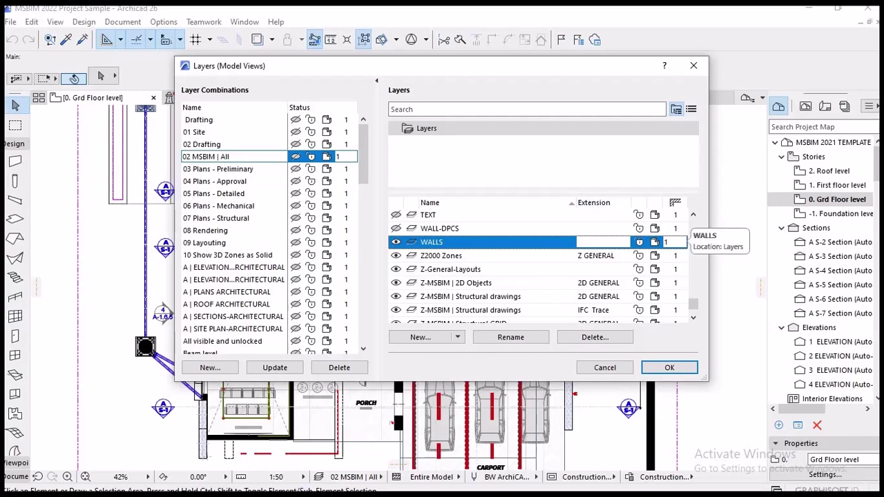
scroll(539, 266, "up", 5)
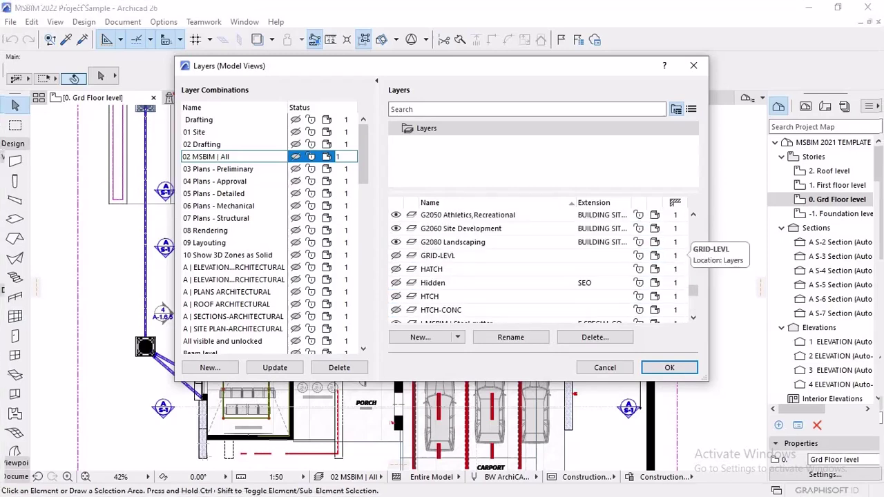
left_click(396, 256)
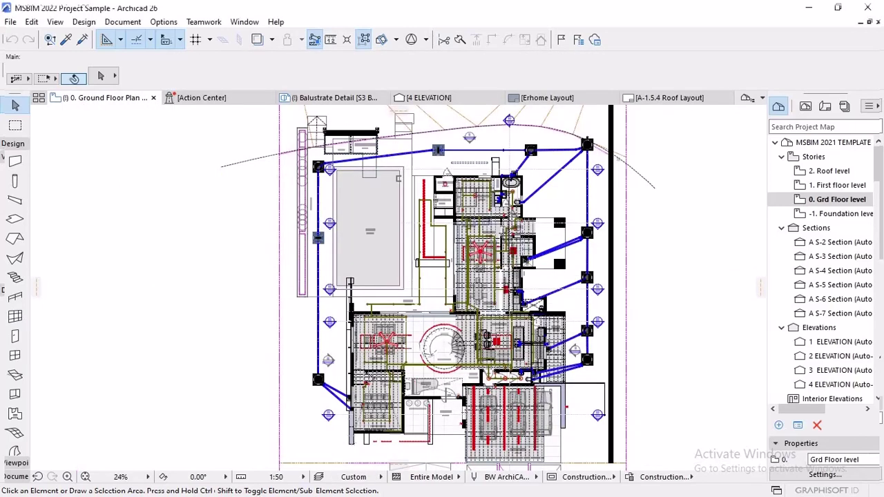
- Review the superstructure layers of the ground floor plan in the layer settings and close them without changes
middle_click_drag(618, 158, 613, 141)
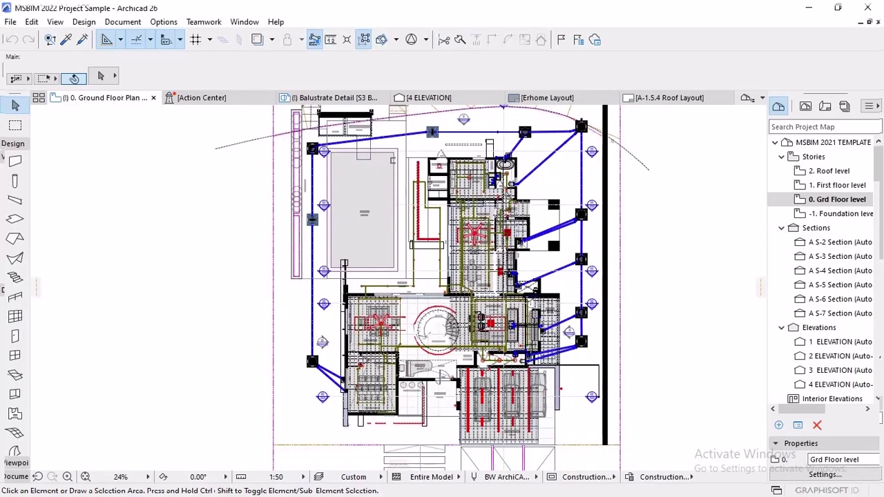
key("ctrl+l")
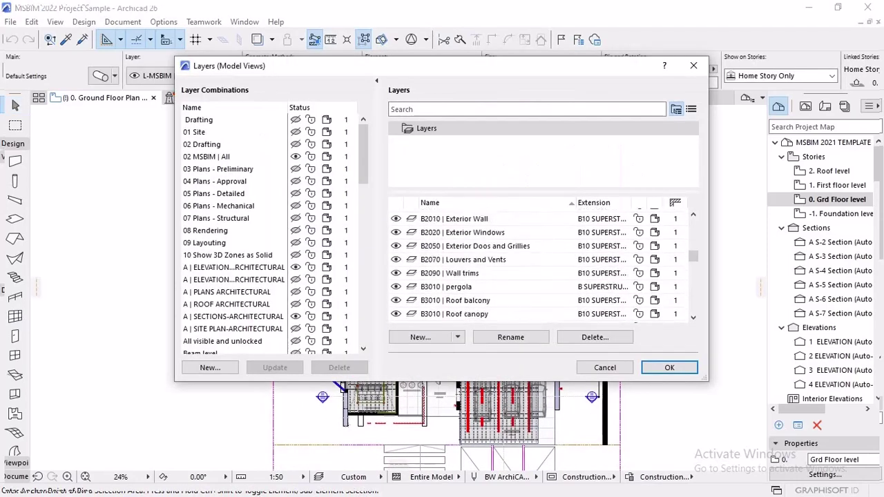
scroll(542, 266, "up", 2)
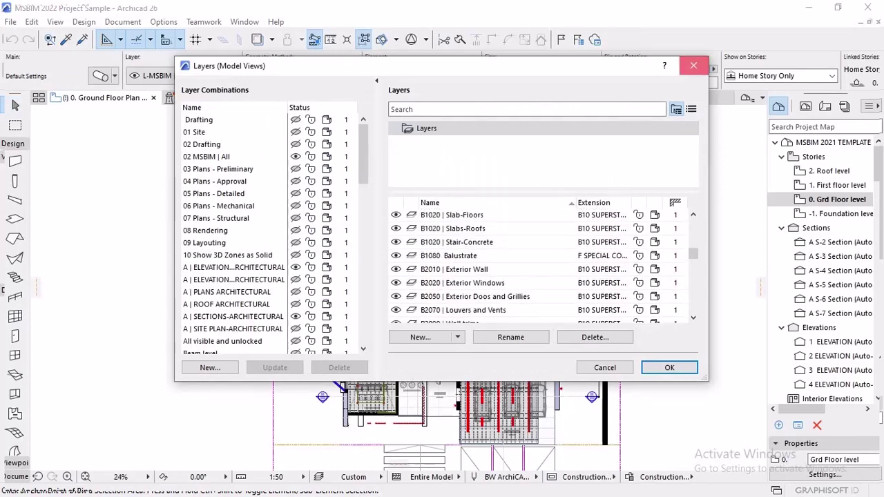
left_click(693, 66)
- Open the saved architectural Ground Floor Plan view and inspect the Layer Combination assigned in its view settings
left_click(805, 107)
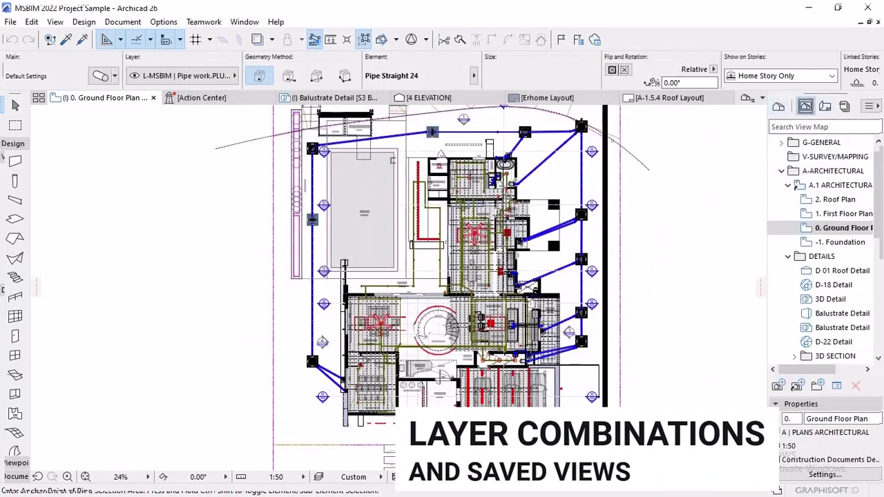
double_click(834, 228)
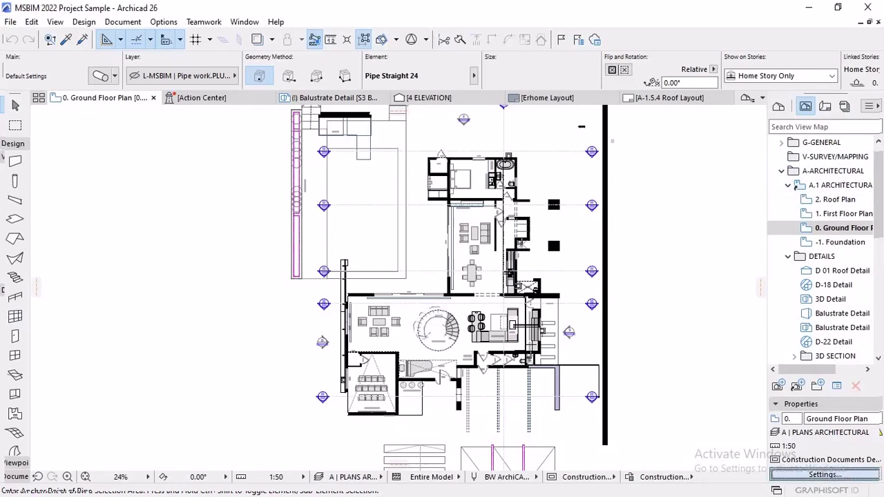
left_click(822, 474)
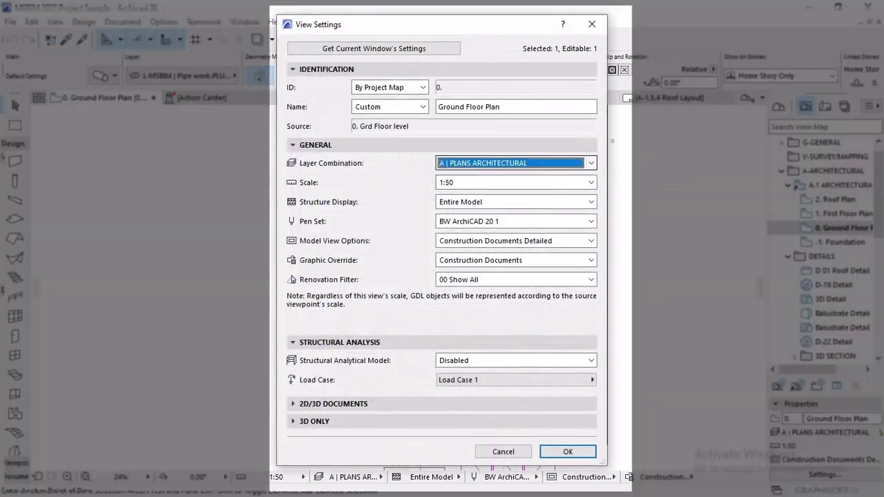
left_click(552, 163)
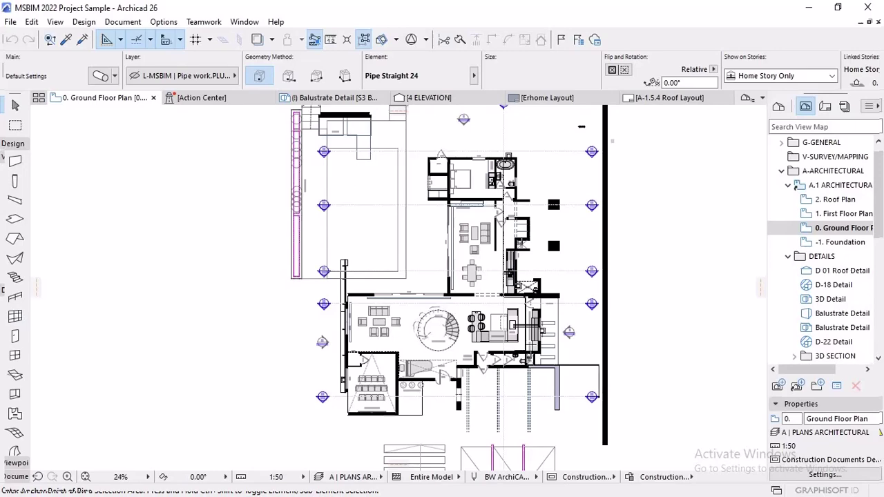
- Check which layers are shown or hidden in the A | PLANS ARCHITECTURAL combination, and close the layer settings
key("ctrl+l")
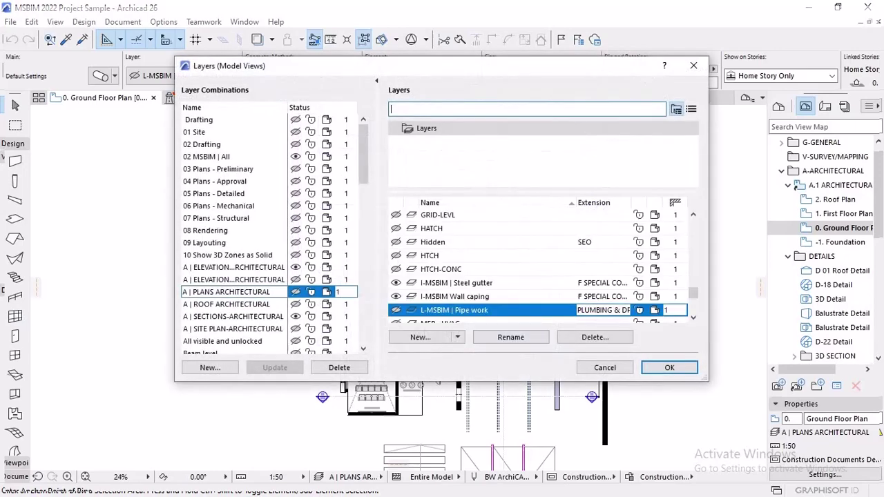
scroll(539, 269, "up", 4)
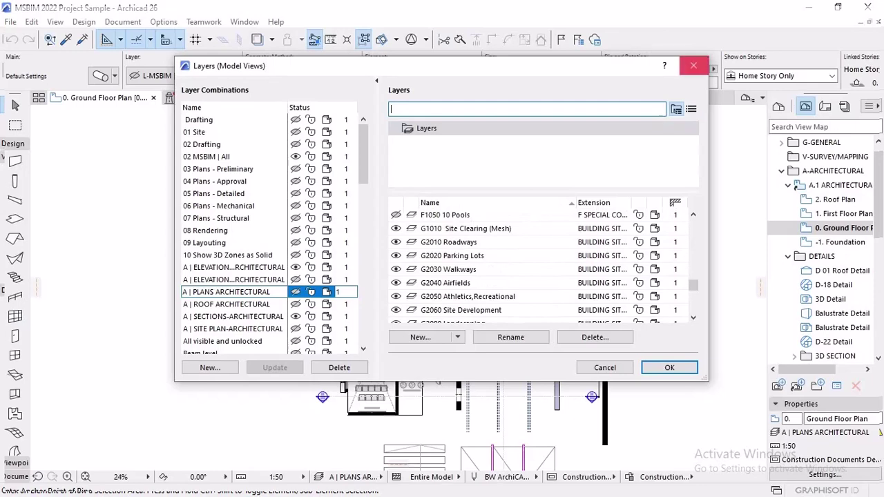
left_click(694, 66)
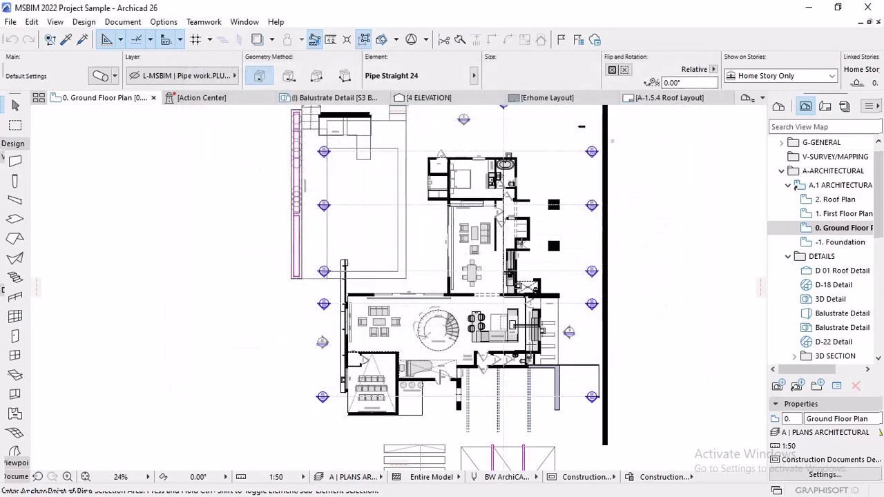
- Reopen the Layers (Model Views) settings from the element attributes to present the layer combinations beside the layer list
key("ctrl+l")
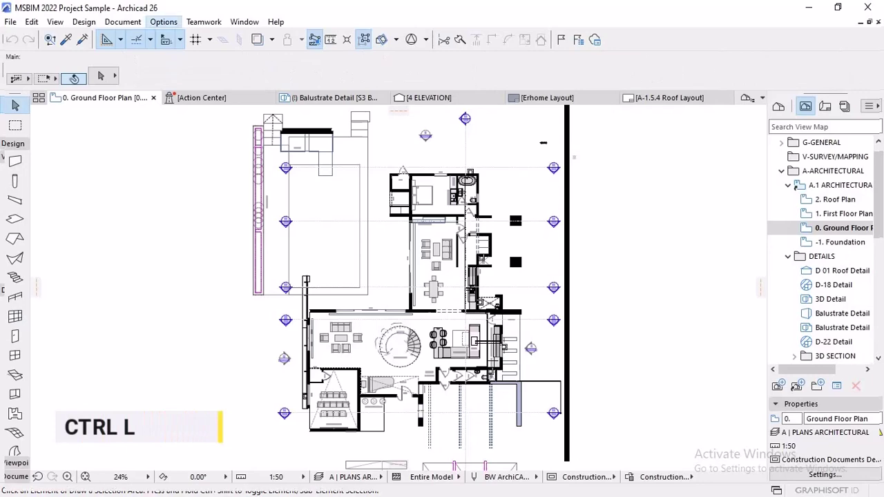
left_click(163, 21)
mouse_move(198, 38)
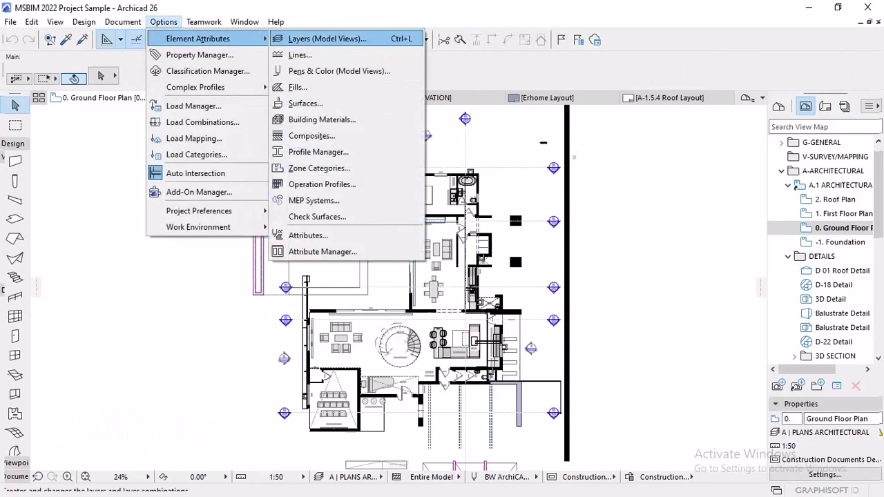
left_click(325, 38)
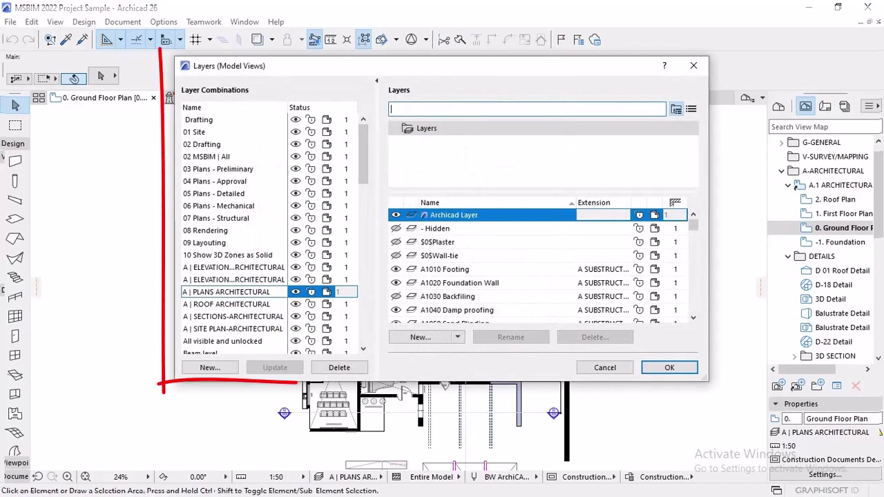
- Look through the saved layer combinations listed beside the project's layers
scroll(269, 235, "down", 2)
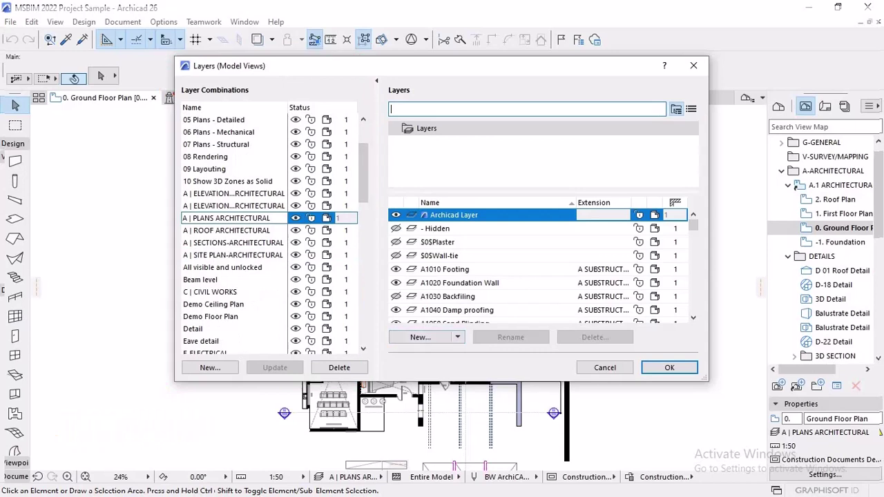
scroll(270, 235, "down", 3)
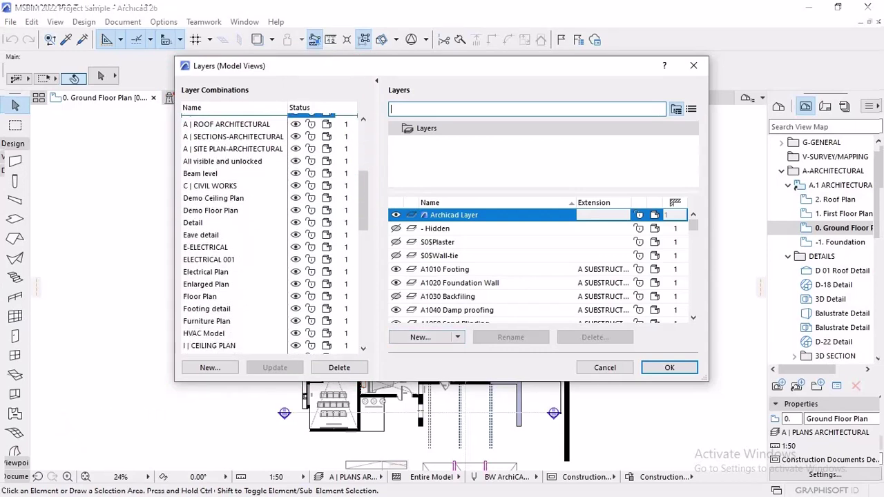
scroll(269, 234, "down", 1)
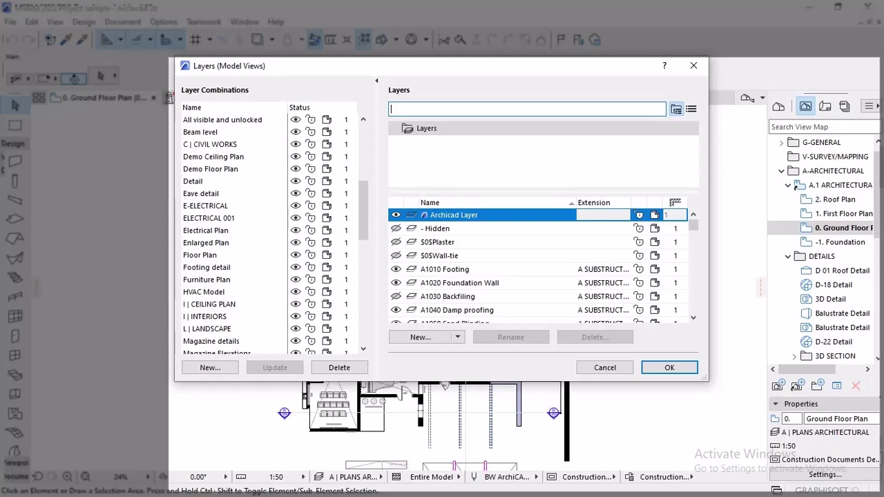
scroll(269, 235, "down", 2)
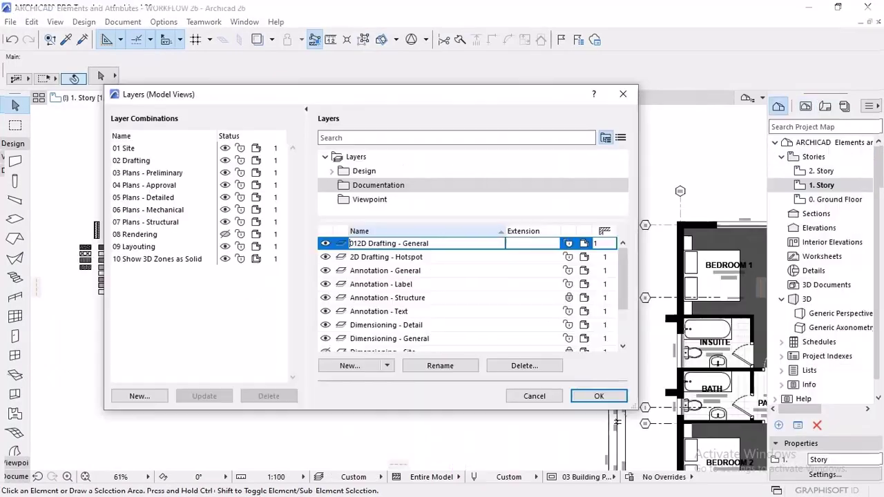
- Add the prefix SD- to the name of the 2D Drafting - General layer in the Documentation folder
type("SD")
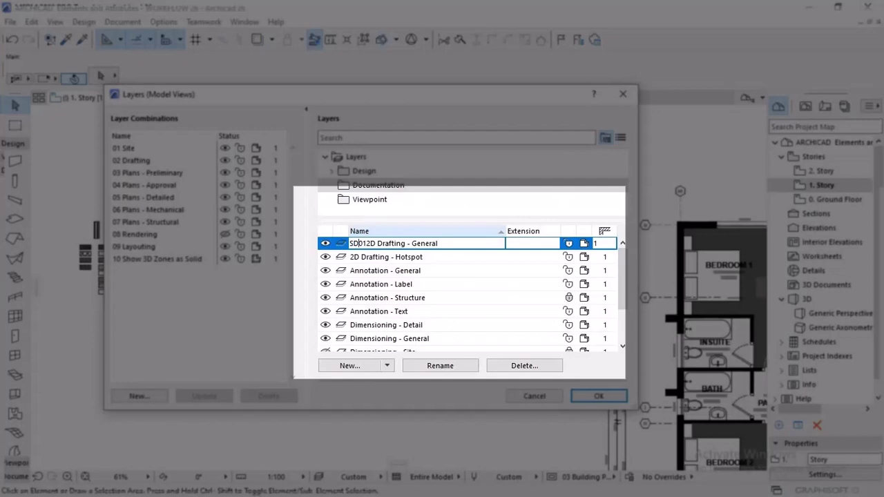
type("-")
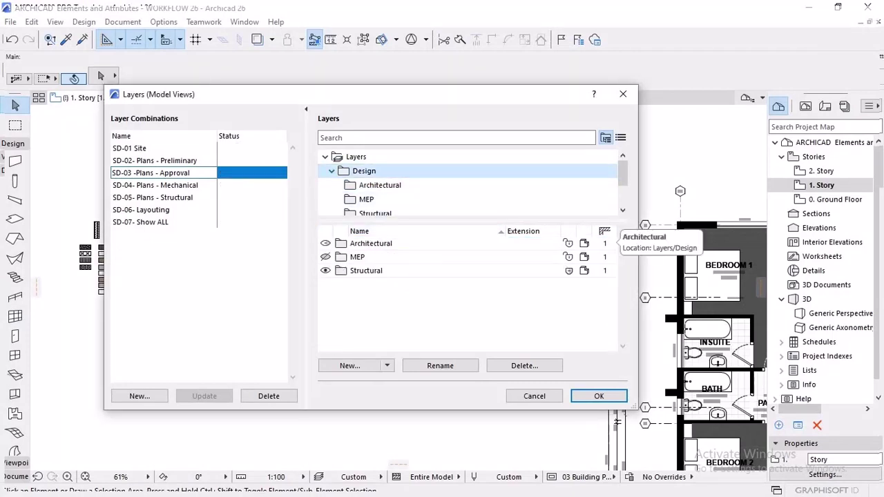
- Show the MEP folder's layers under SD-03 - Plans - Approval, and check the individual layers in the Architectural and MEP folders
left_click(325, 257)
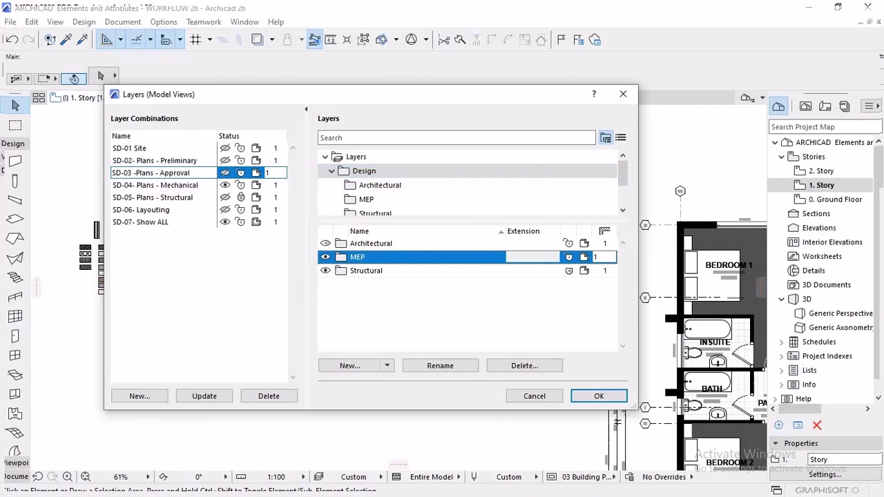
double_click(371, 243)
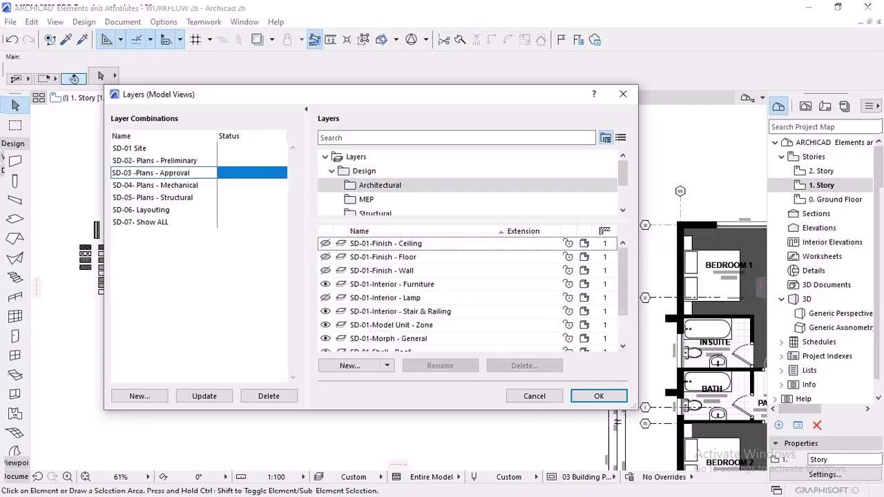
scroll(469, 290, "down", 1)
scroll(469, 290, "up", 1)
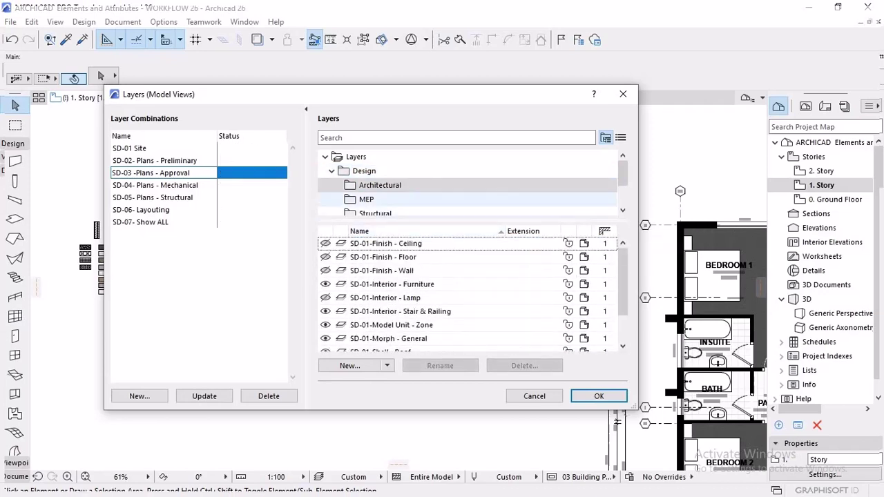
left_click(366, 199)
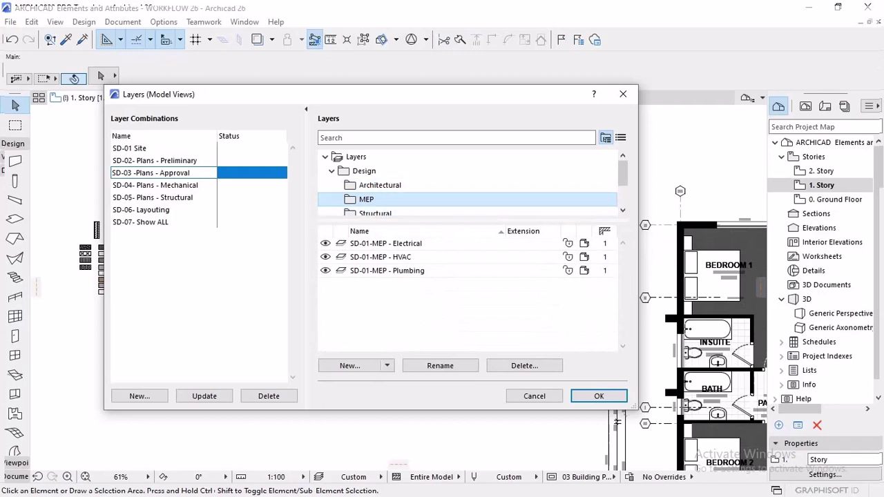
- Review how layers are organised in the Viewpoint, Documentation and Design folders, including the Architectural subfolder
left_click(332, 171)
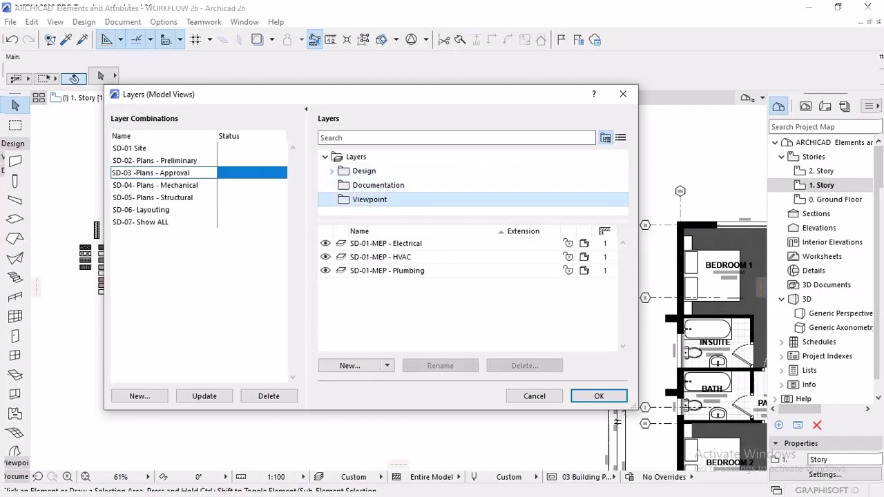
left_click(370, 199)
left_click(379, 185)
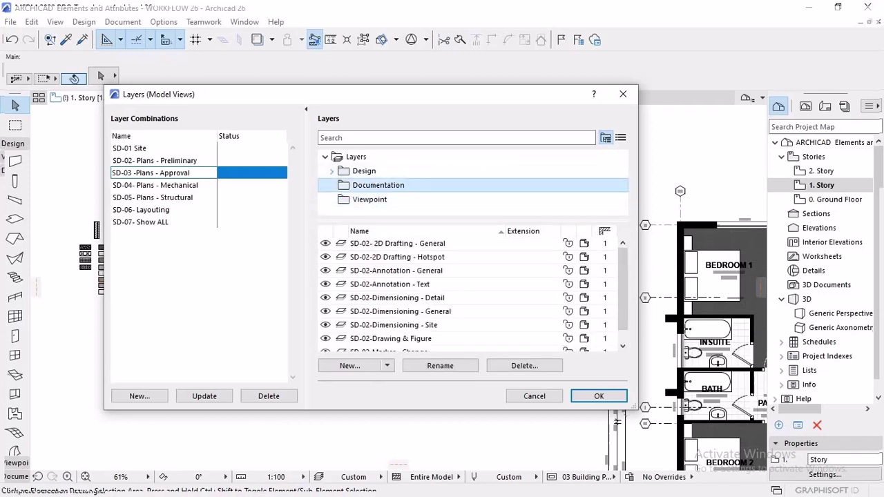
left_click(365, 171)
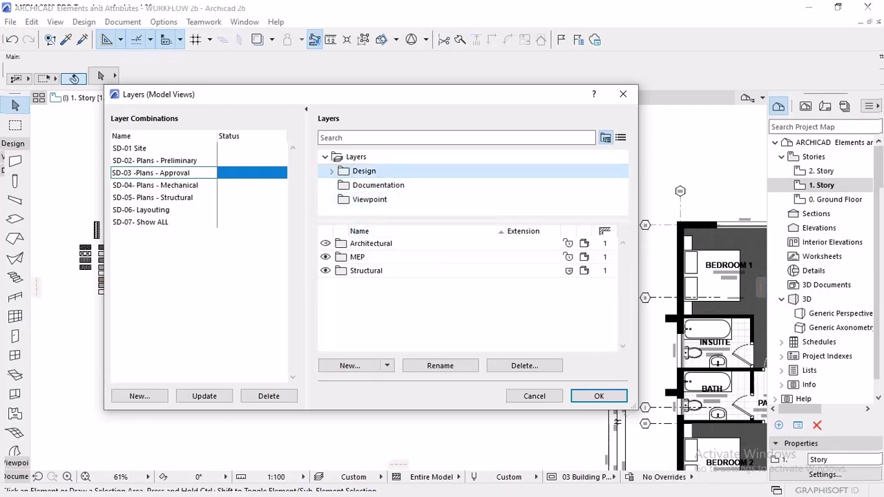
double_click(370, 244)
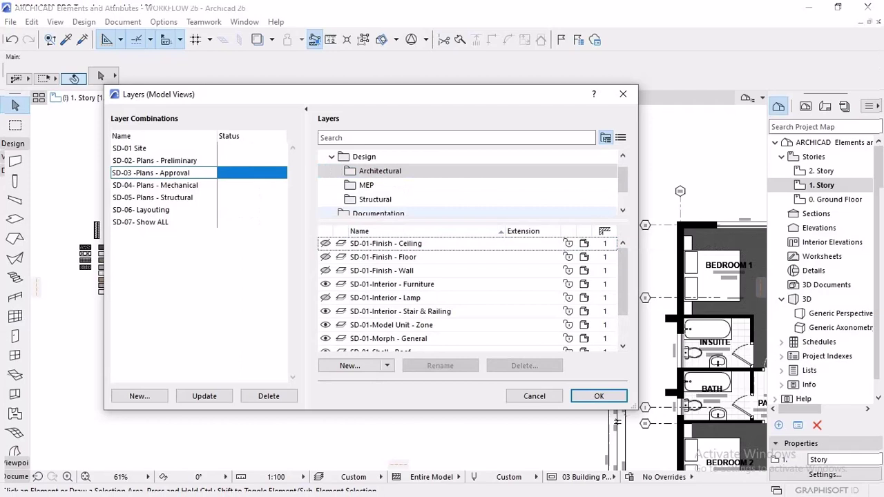
left_click(364, 157)
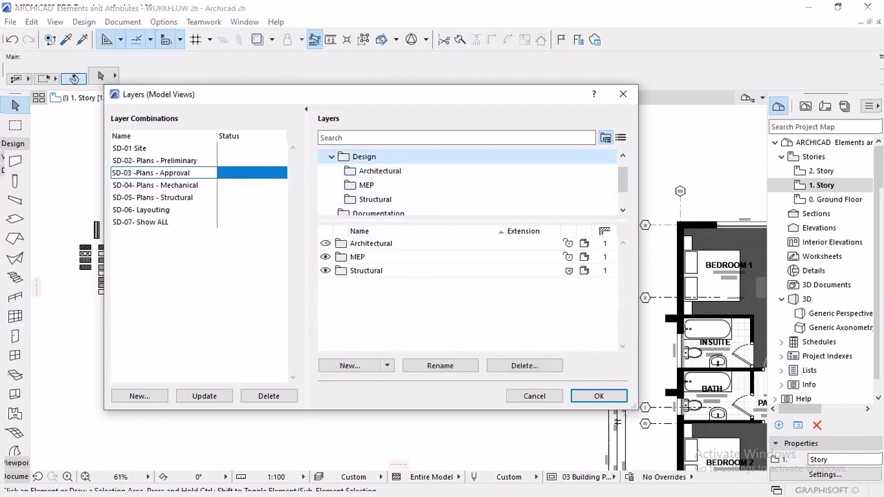
- Inspect the top-level layer folders and the Archicad Layer outside them
double_click(608, 270)
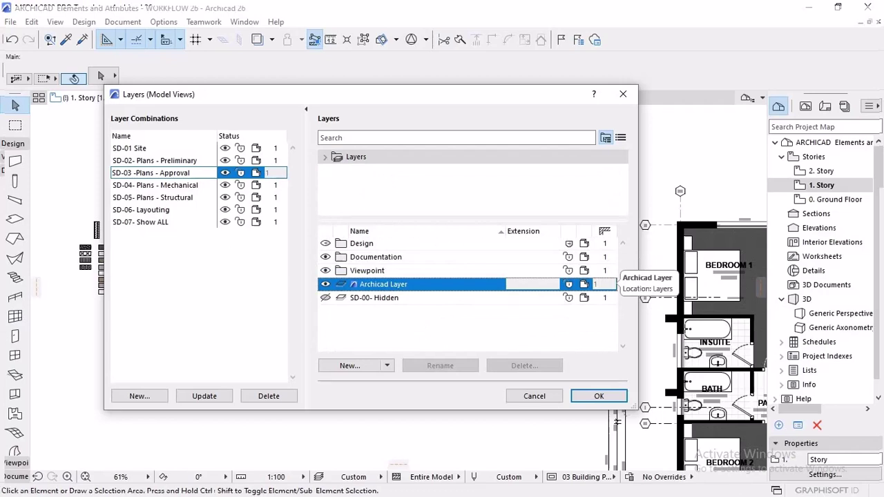
left_click(470, 325)
left_click(384, 284)
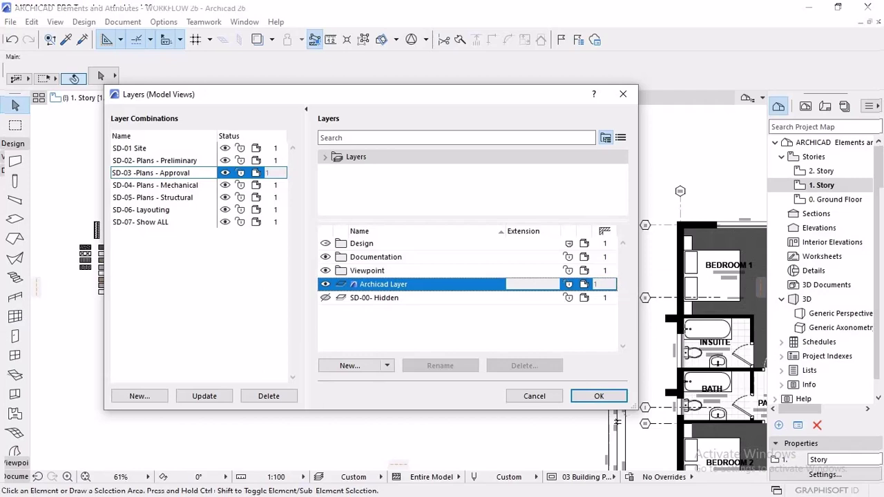
left_click(442, 324)
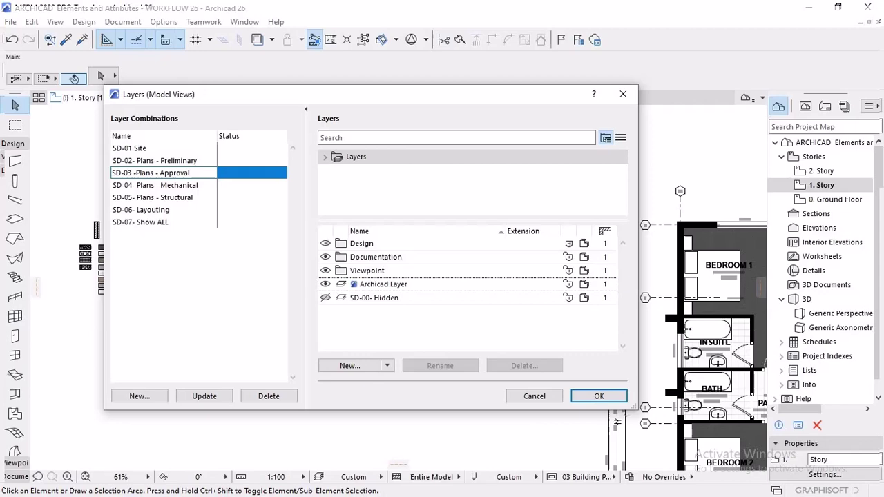
left_click(383, 284)
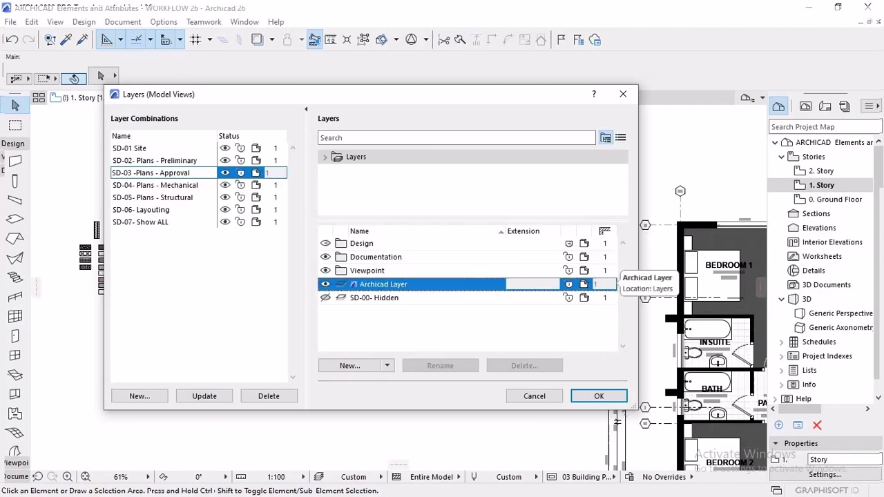
left_click(442, 327)
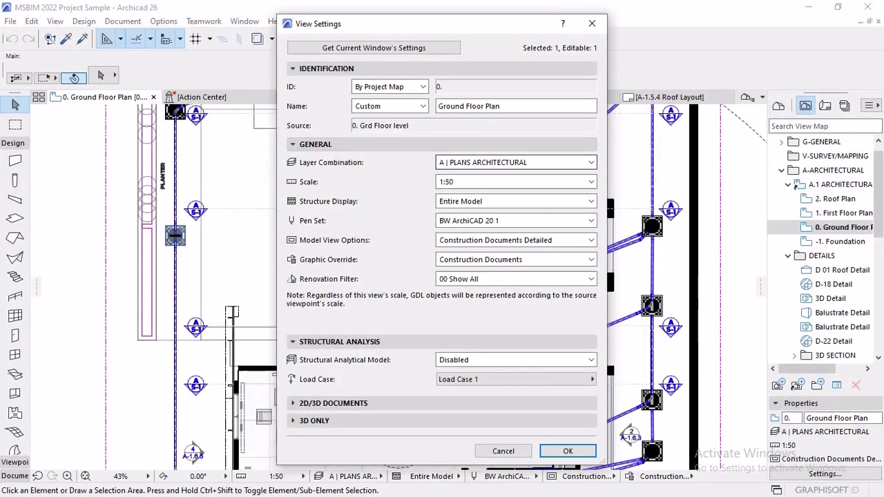
- Look through the layer combinations available to the Ground Floor Plan view, keeping A | PLANS ARCHITECTURAL assigned
left_click(516, 162)
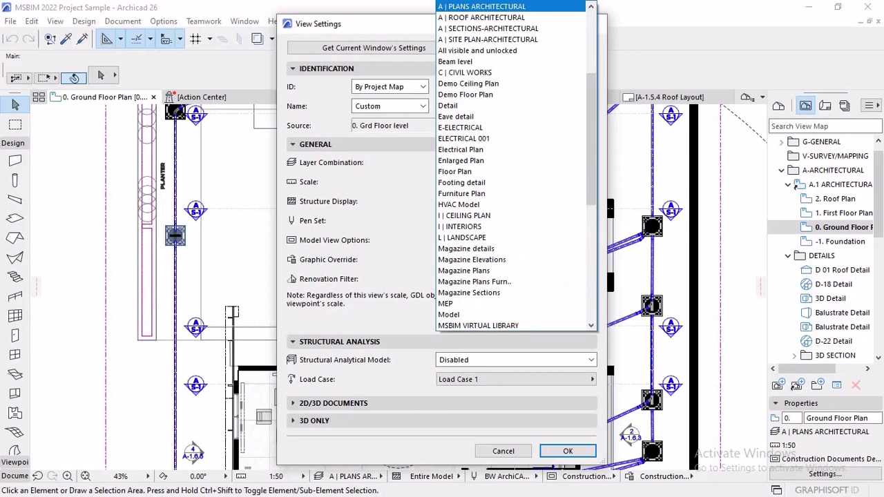
scroll(511, 61, "up", 2)
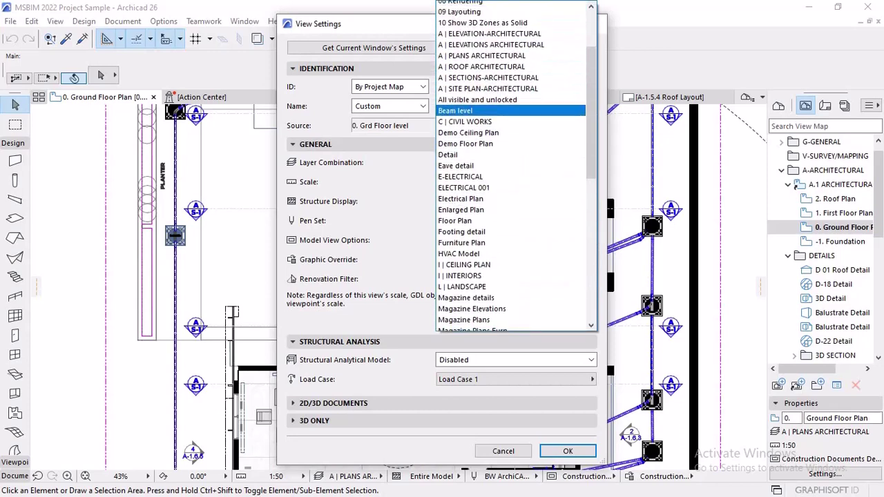
scroll(511, 150, "up", 3)
left_click(511, 170)
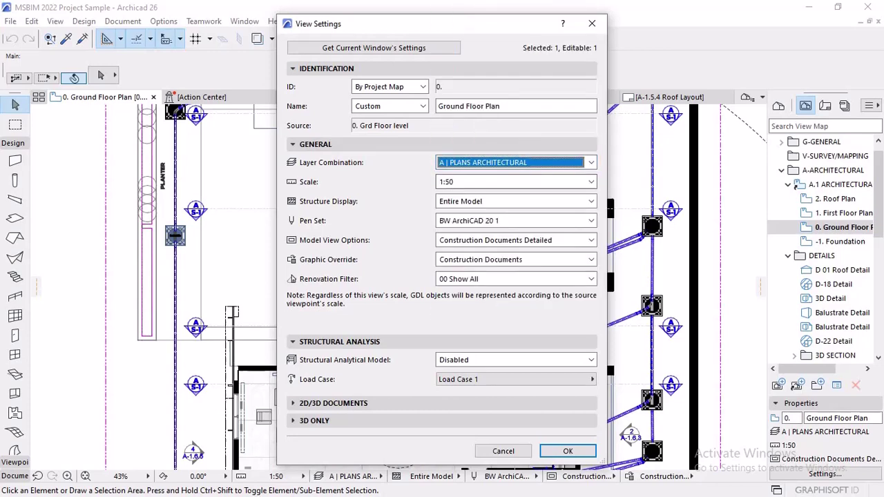
key("Return")
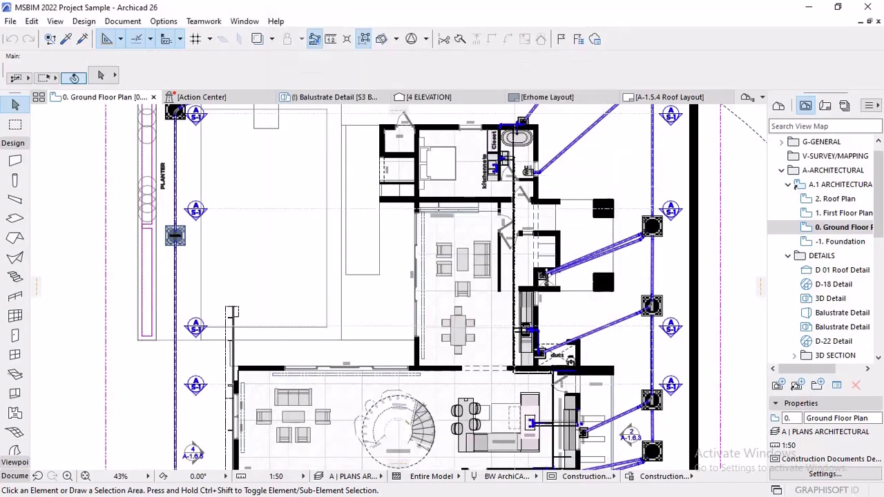
- Pick up the settings of a drainage pipe in the plan and hide its L-MSBIM | Pipe work layer in the layer settings
left_click(591, 255, "alt")
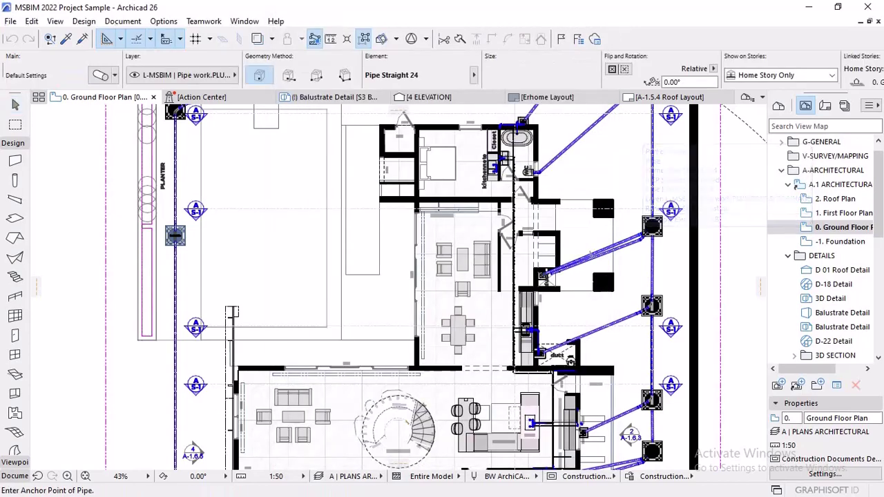
key("ctrl+l")
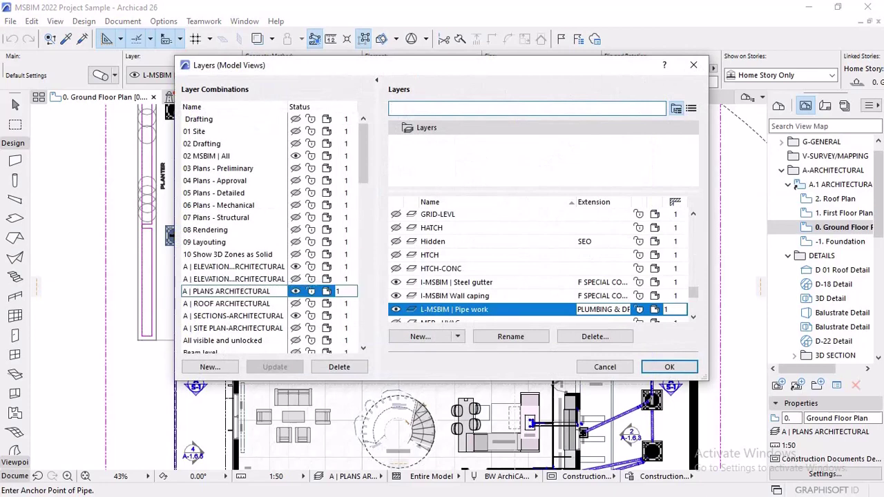
left_click(396, 310)
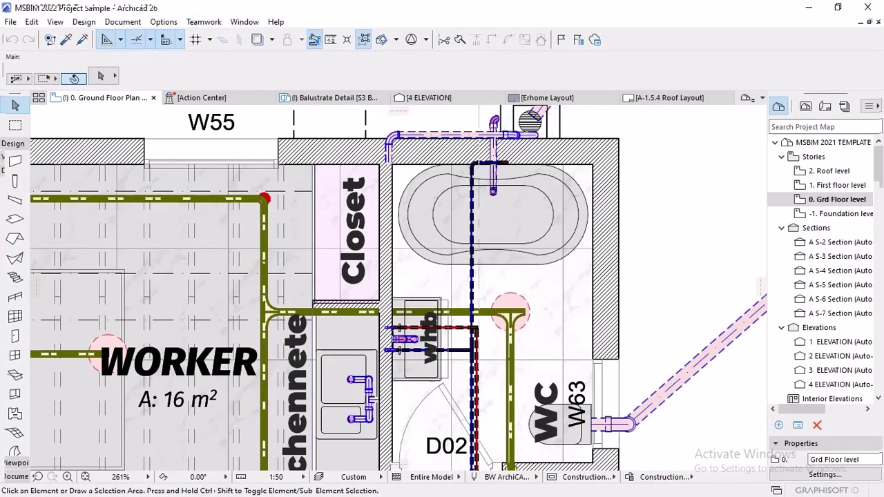
- Examine the line types, colours and thicknesses of the pipes and walls around the ground floor bathroom and WC
scroll(314, 243, "down", 2)
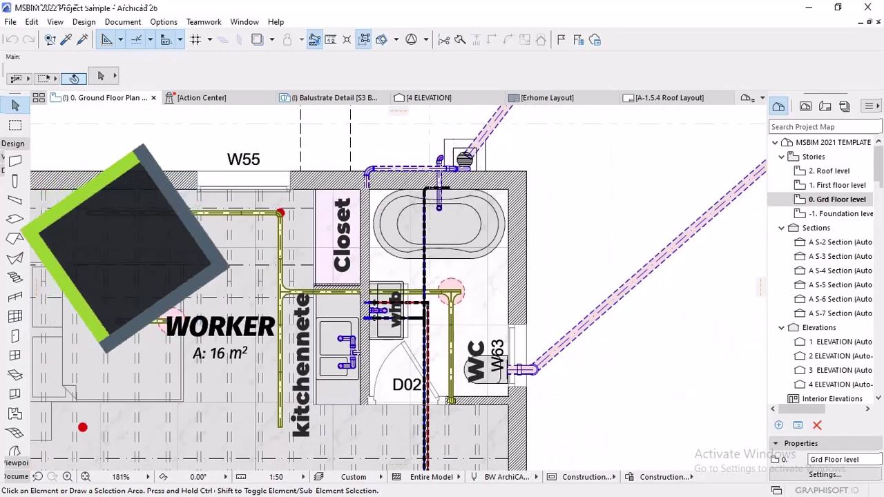
scroll(434, 175, "up", 3)
scroll(434, 175, "up", 4)
scroll(462, 172, "down", 5)
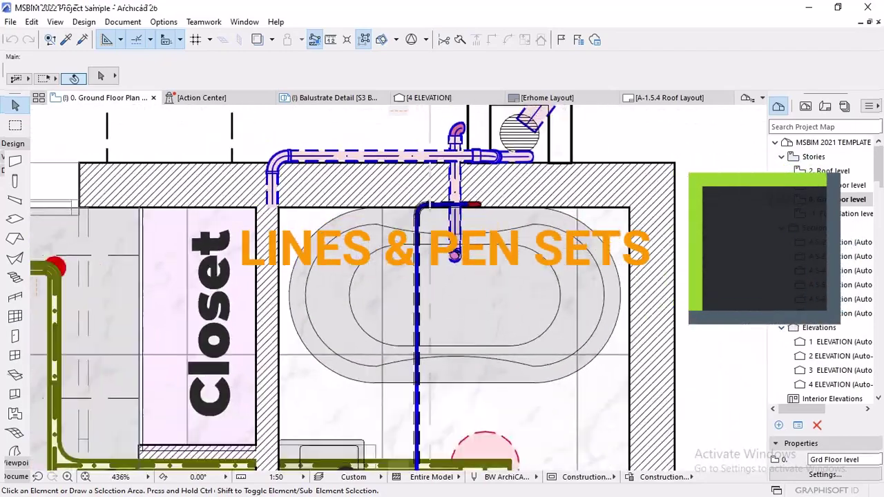
scroll(487, 181, "down", 1)
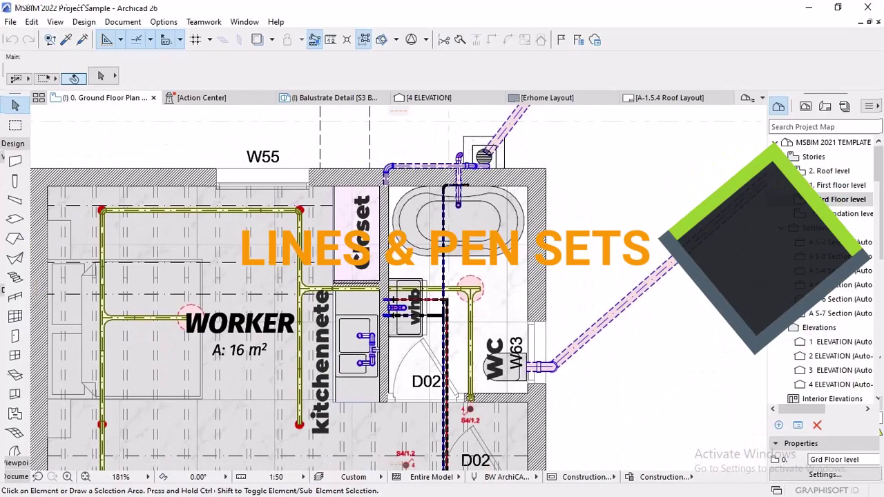
scroll(475, 411, "up", 10)
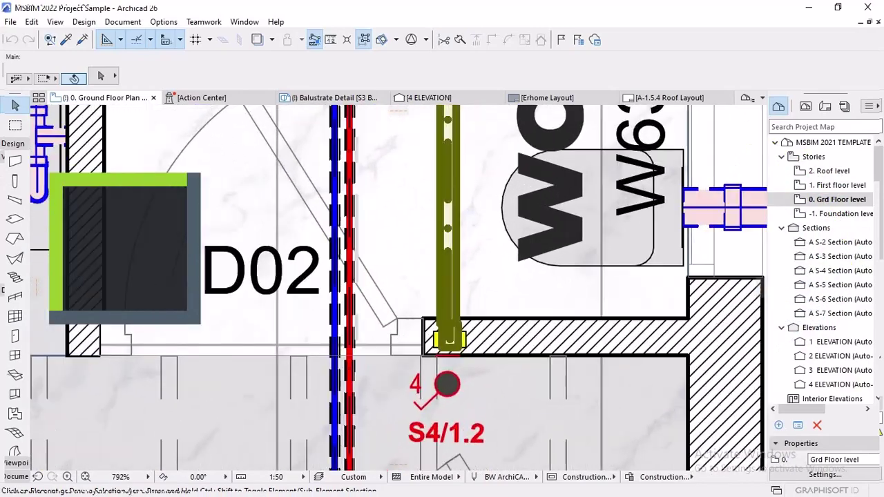
scroll(476, 379, "up", 5)
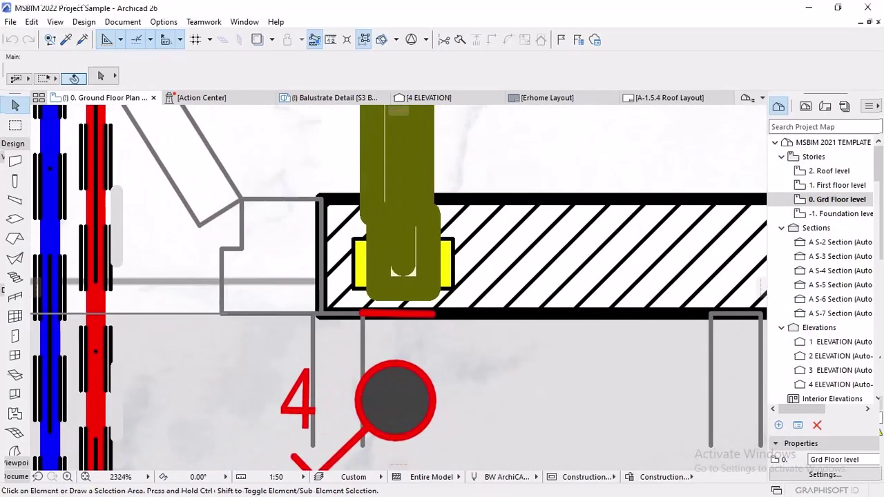
- Turn off true line weight display in the ground floor plan and examine the pipe and wall lines around the WC
left_click(122, 22)
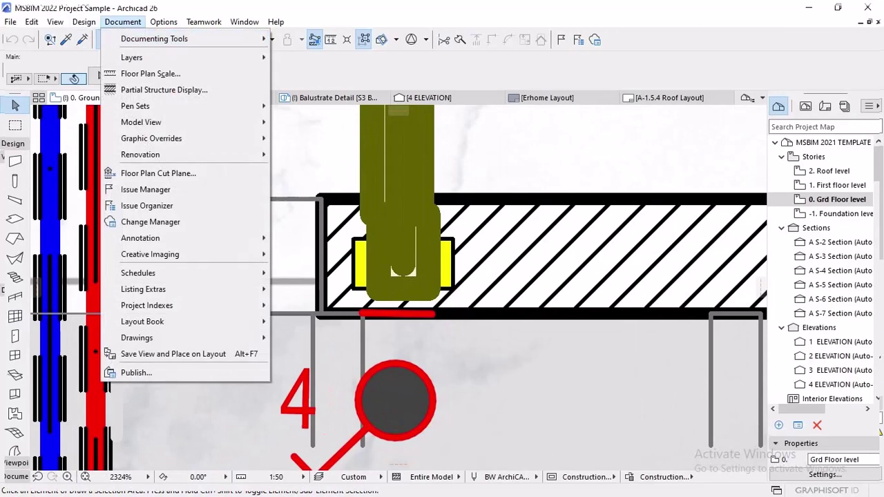
mouse_move(158, 122)
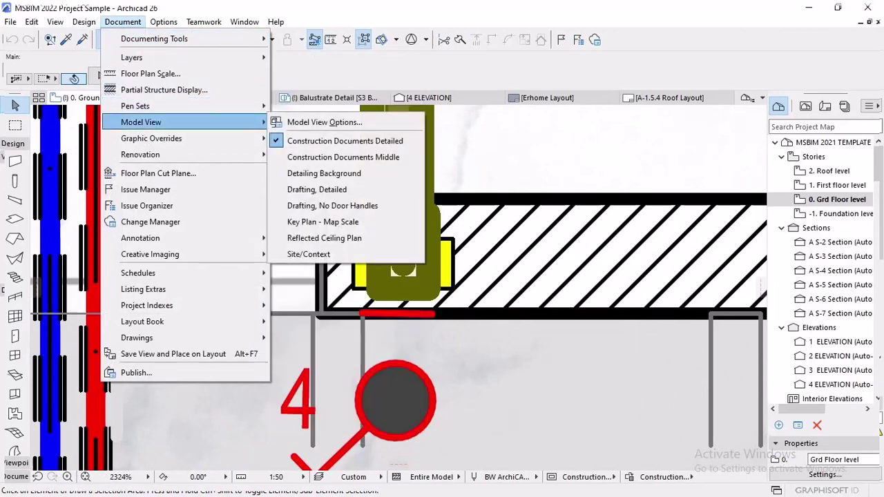
mouse_move(159, 57)
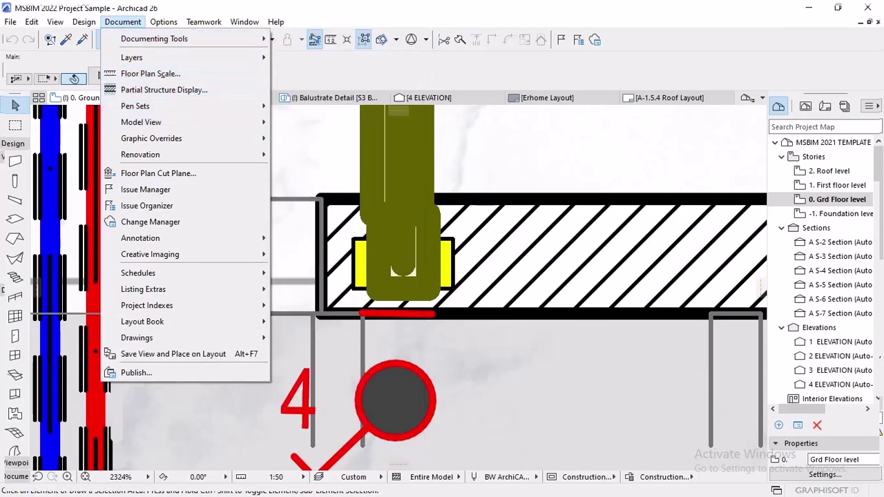
mouse_move(55, 21)
mouse_move(105, 39)
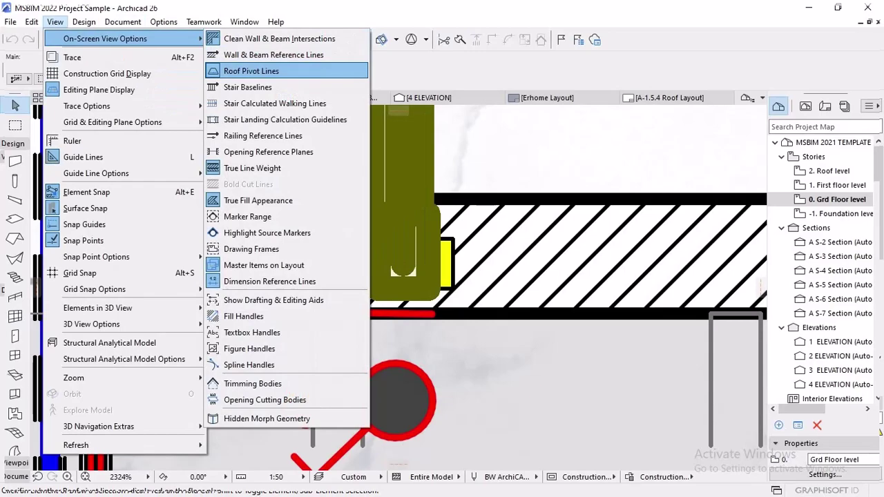
left_click(252, 168)
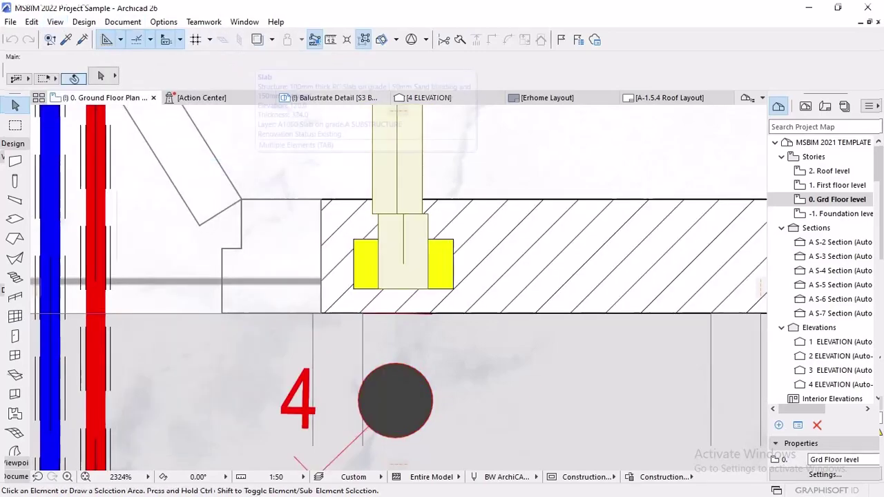
scroll(384, 272, "down", 10)
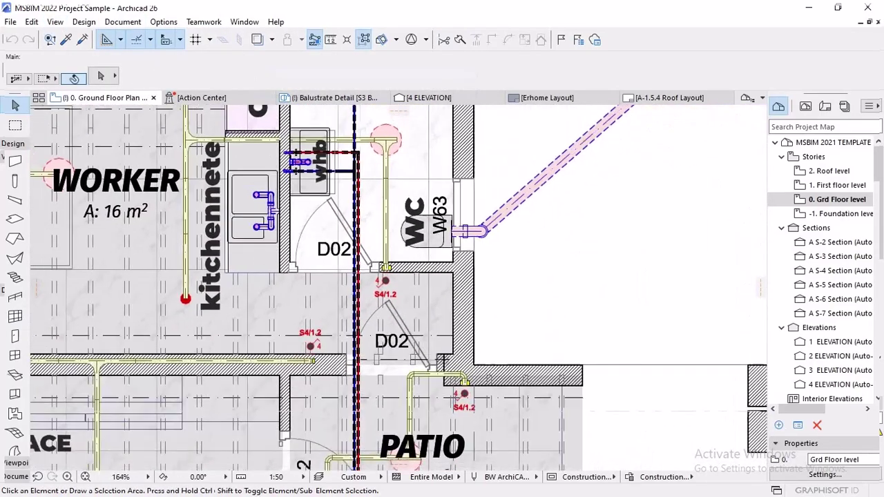
scroll(330, 159, "up", 6)
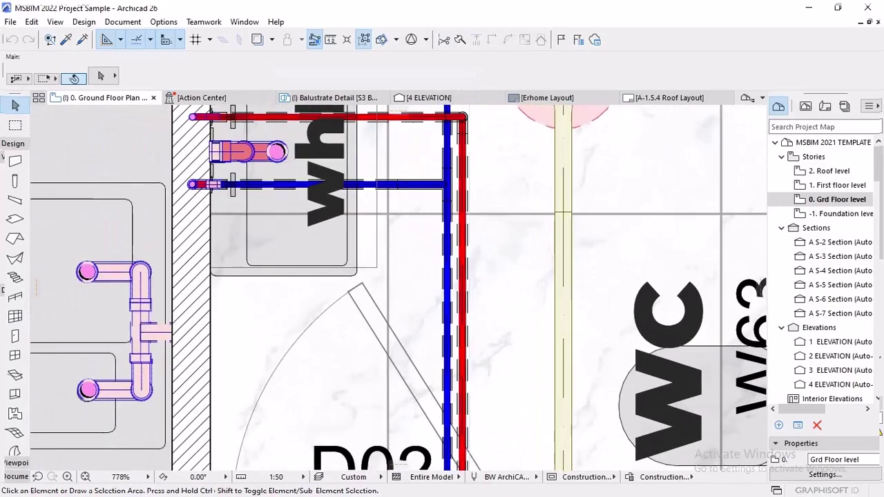
scroll(329, 267, "down", 5)
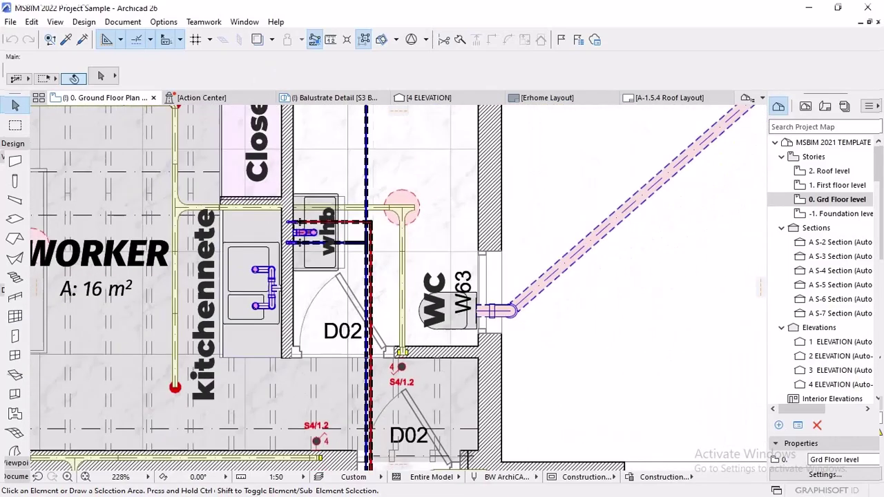
scroll(212, 212, "up", 1)
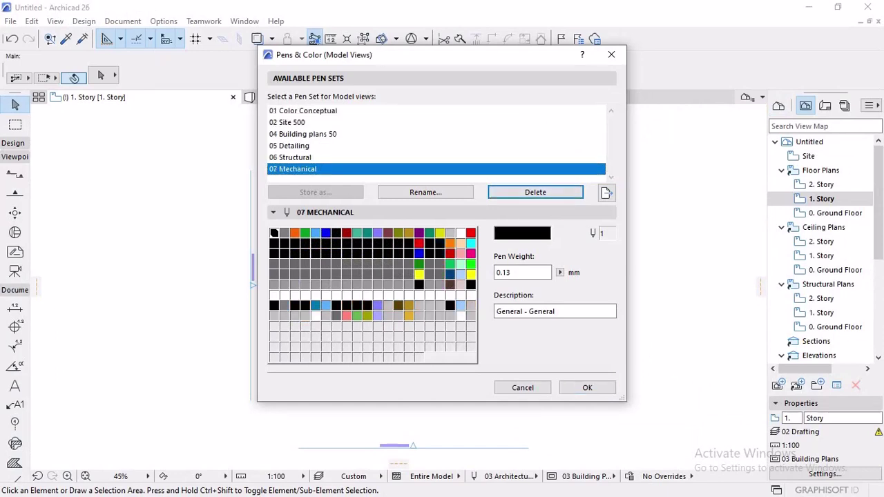
left_click(535, 193)
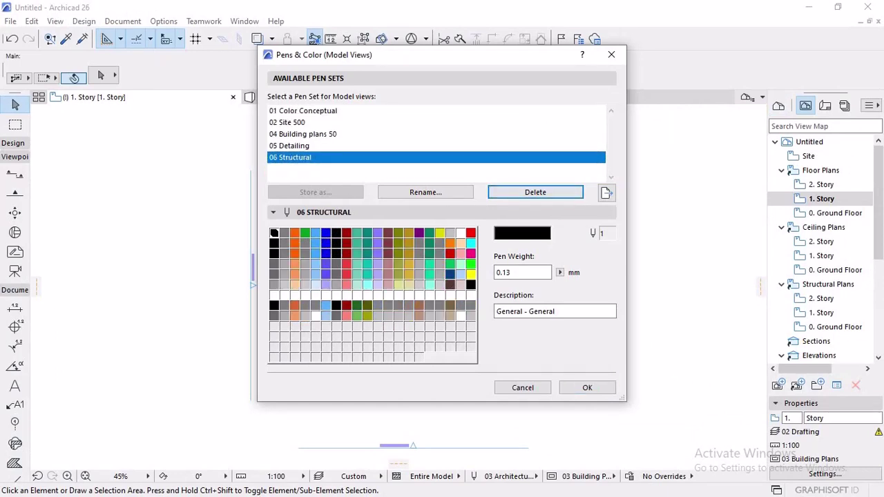
left_click(535, 193)
key("space")
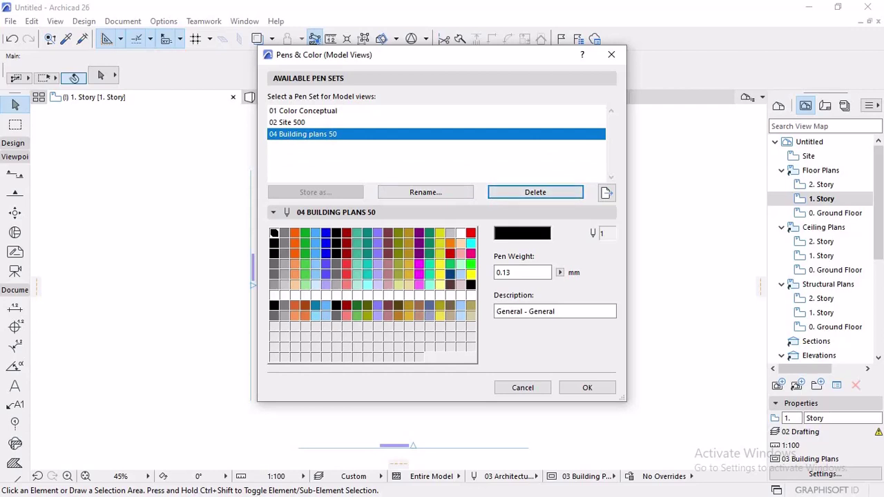
left_click(304, 111)
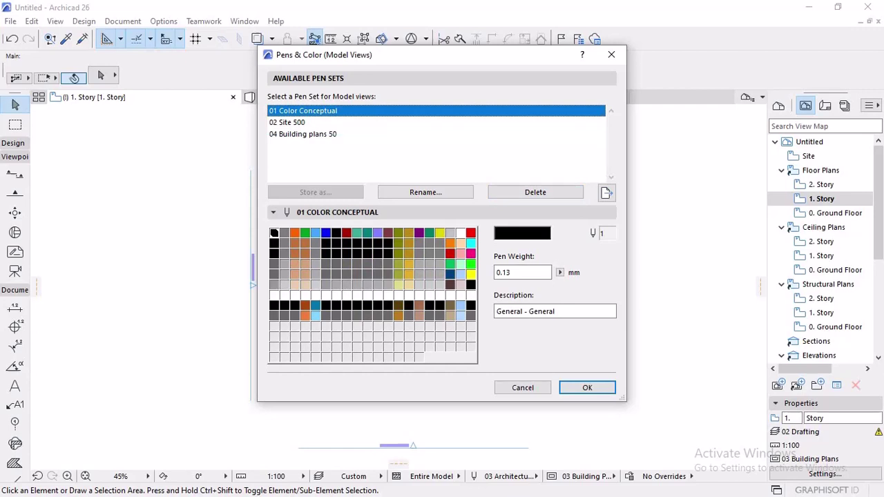
left_click(304, 123)
left_click(303, 134)
left_click(522, 388)
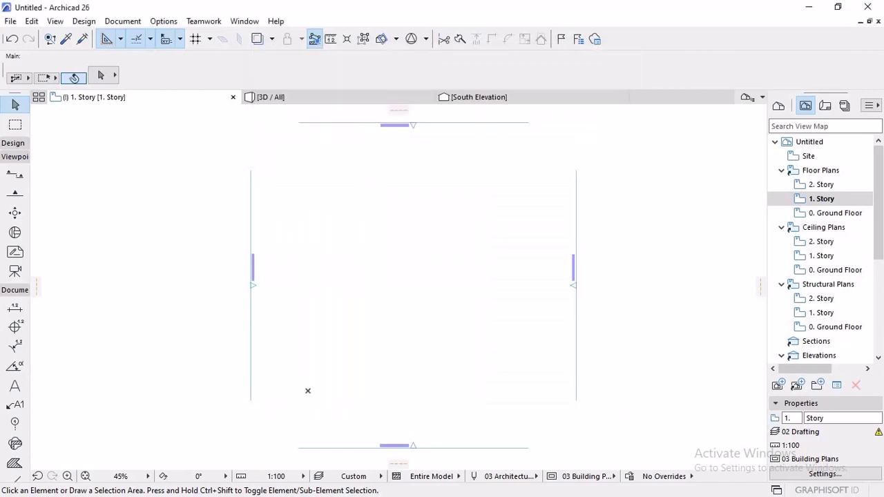
- Open the pens and colors settings for model views and review the available pen sets, including 04 Building plans 50 and 05 Detailing
left_click(163, 22)
key("Right")
key("Down")
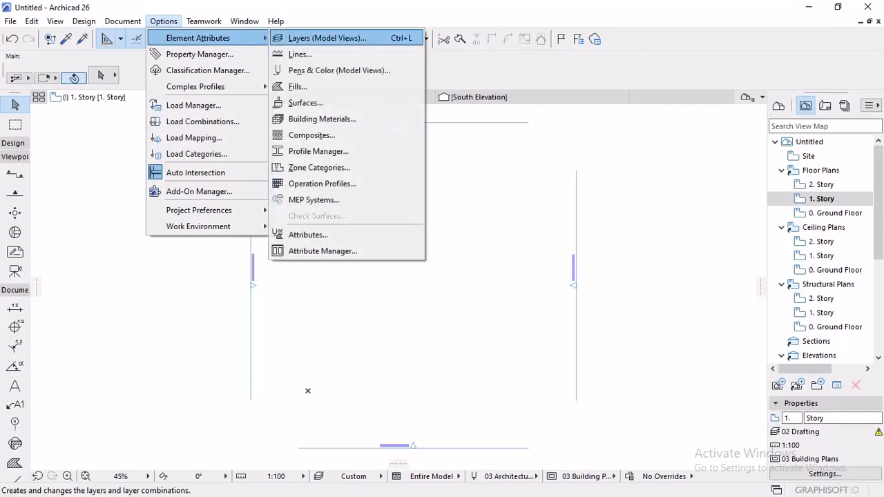
key("Down")
key("Down")
key("Return")
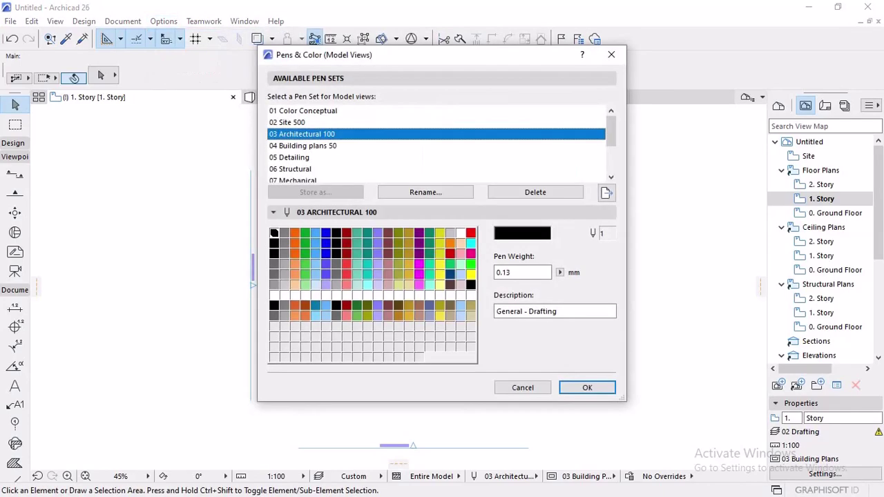
scroll(436, 144, "down", 2)
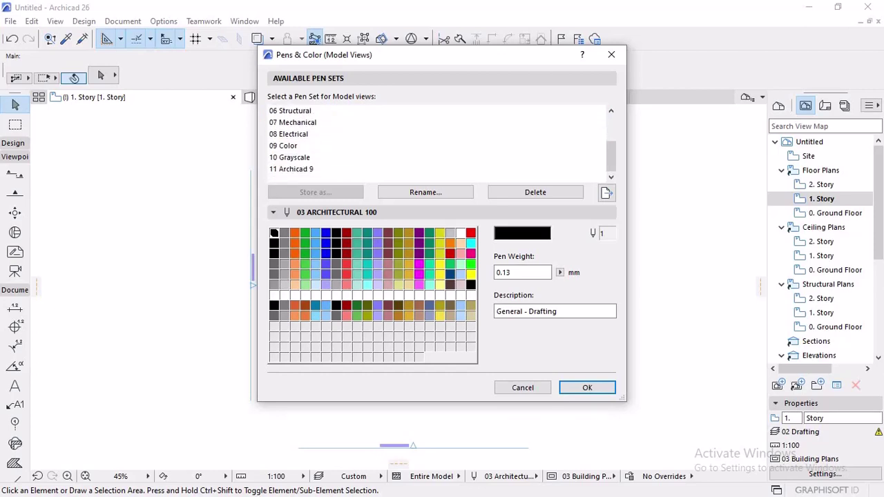
scroll(437, 144, "up", 2)
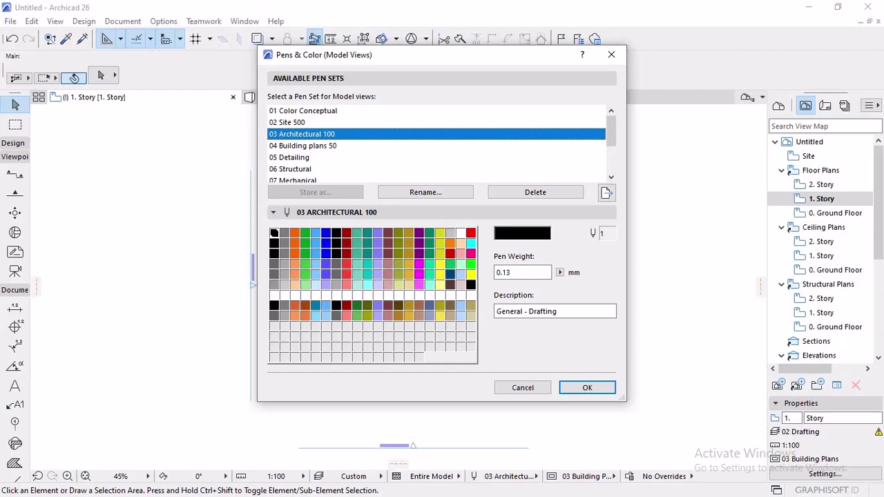
left_click(304, 146)
left_click(304, 158)
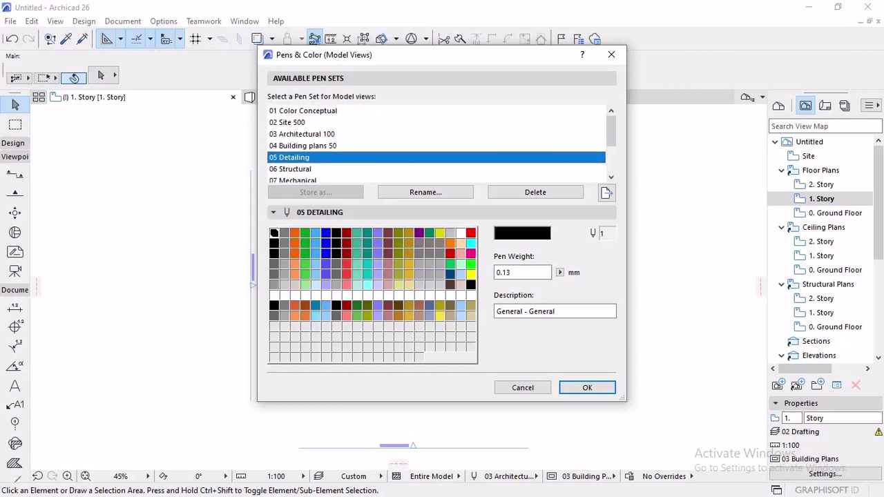
- Delete every pen set except 01 Color Conceptual, starting with 03 Architectural 100 and 11 Archicad 9
left_click(303, 134)
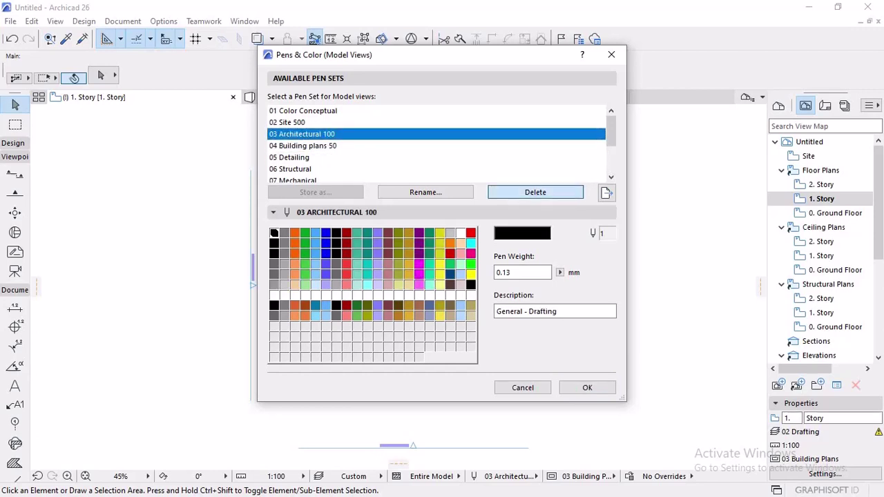
left_click(535, 192)
left_click(413, 205)
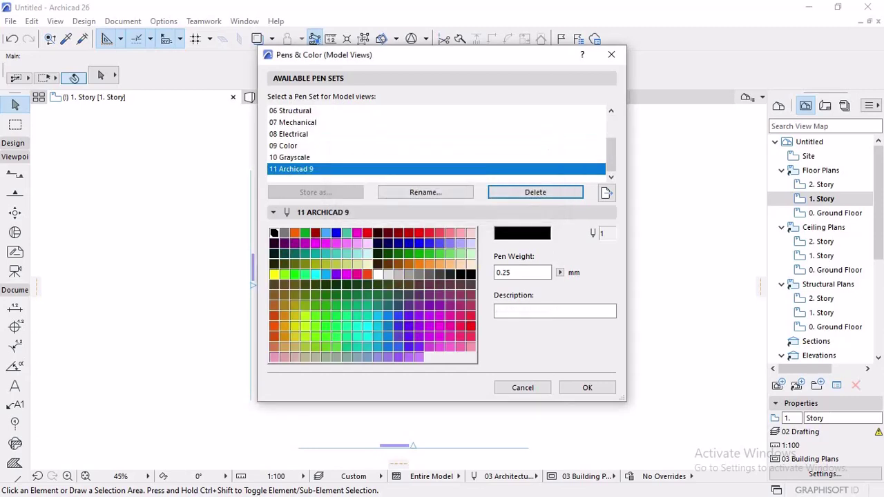
left_click(535, 192)
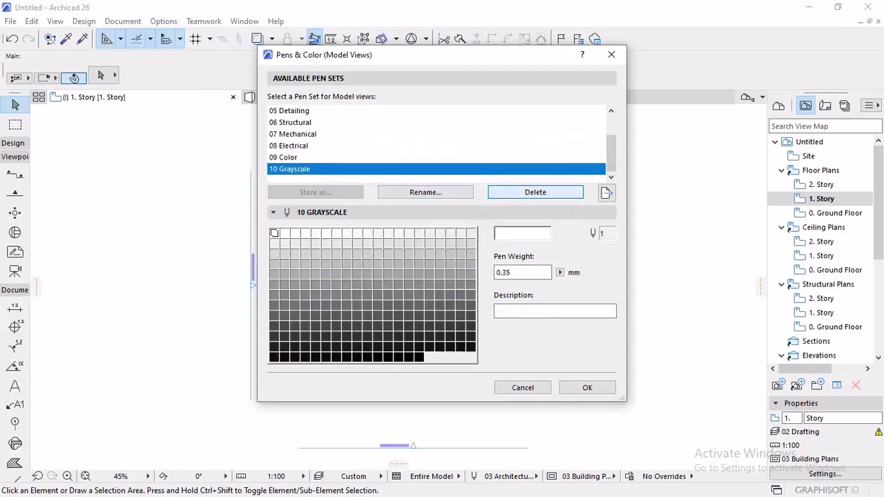
left_click(587, 387)
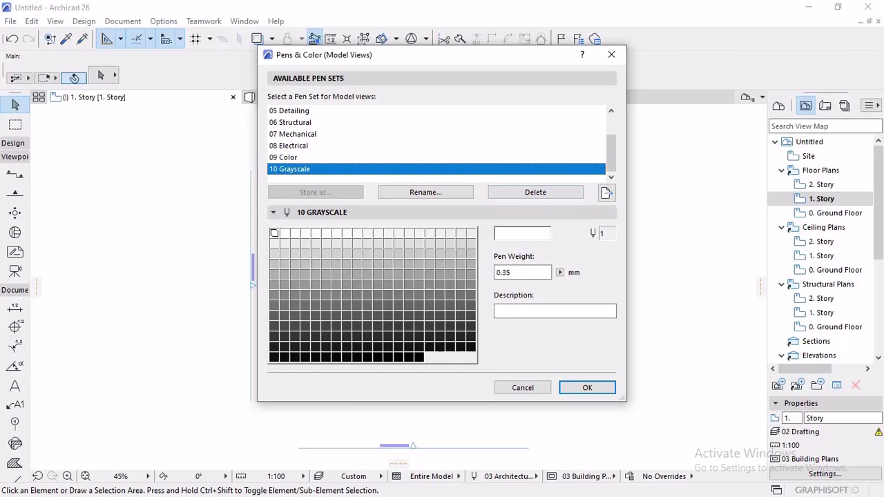
left_click(535, 192)
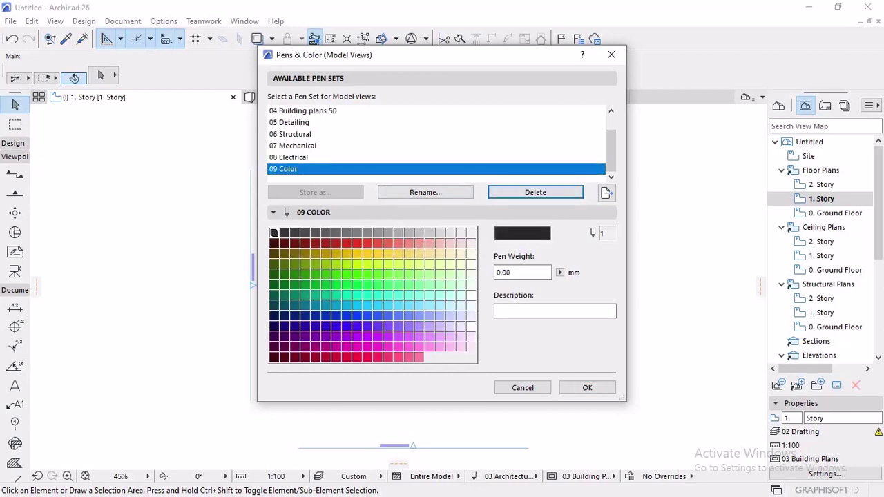
left_click(535, 192)
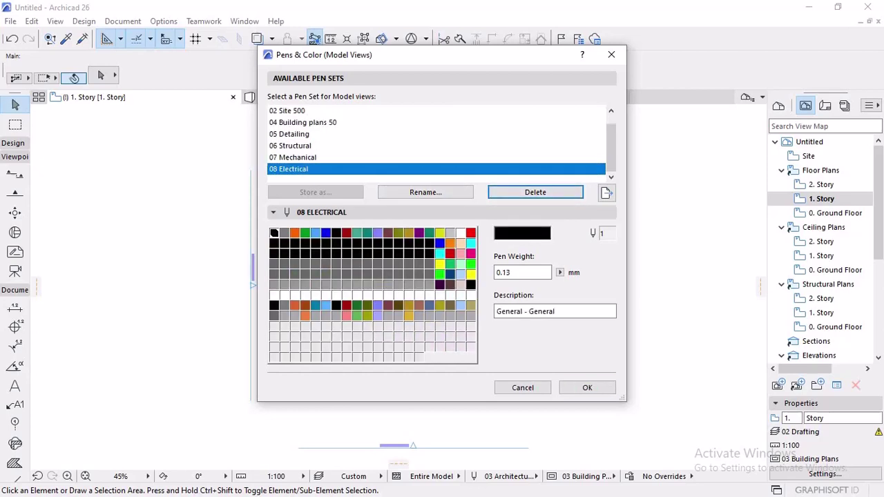
left_click(535, 192)
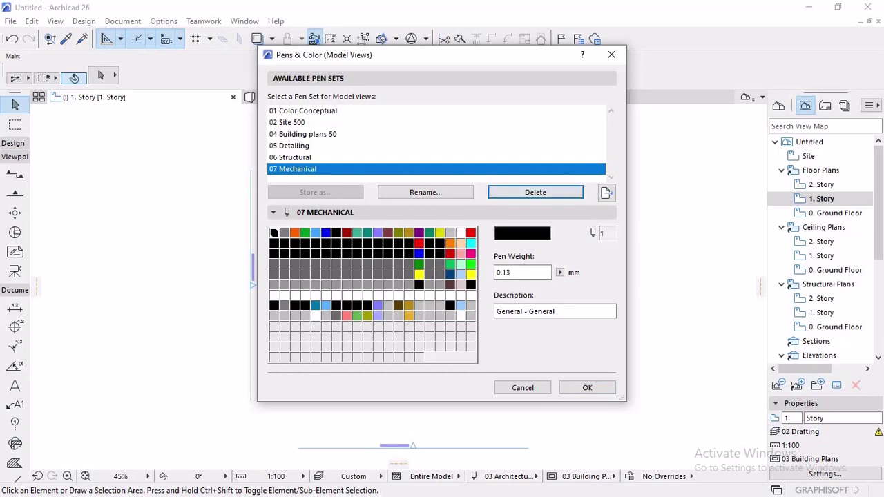
left_click(535, 192)
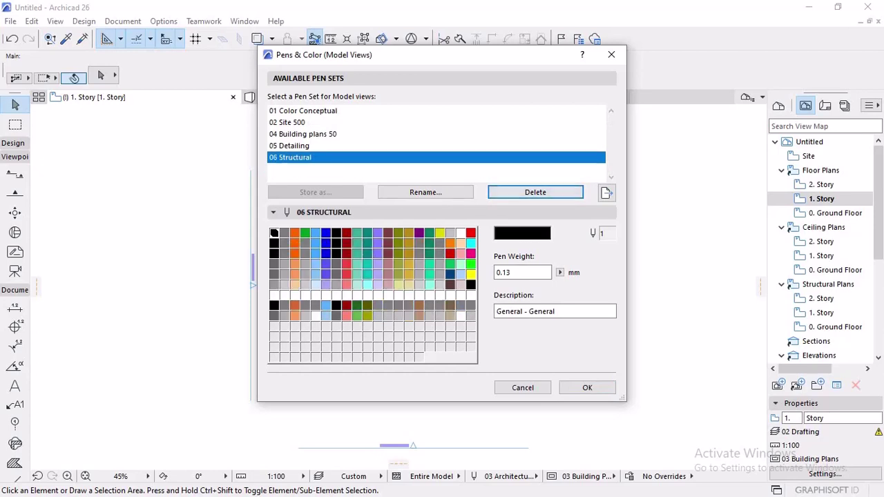
left_click(535, 192)
left_click(535, 192)
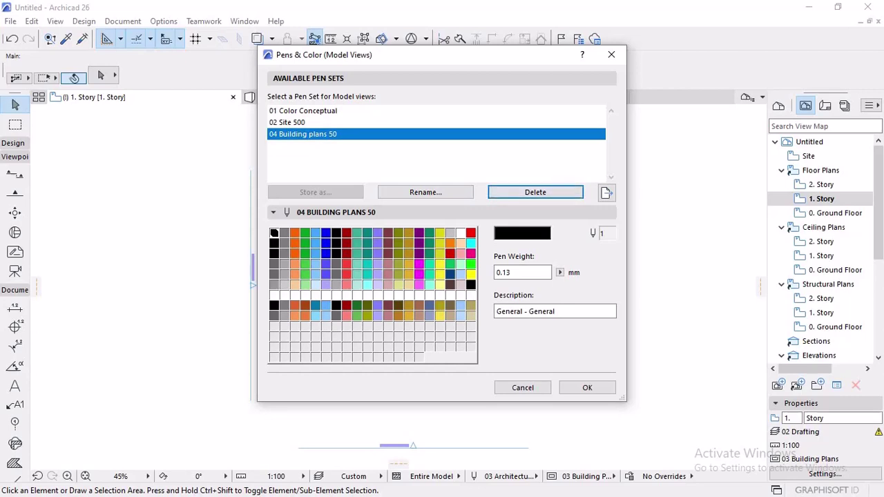
left_click(303, 110)
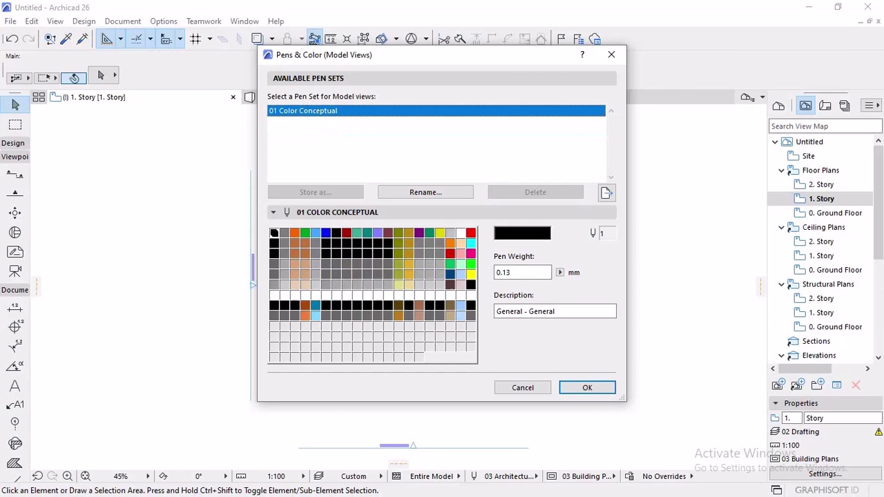
- Rename the 01 Color Conceptual pen set as Studio Pens
left_click(425, 192)
key("BackSpace")
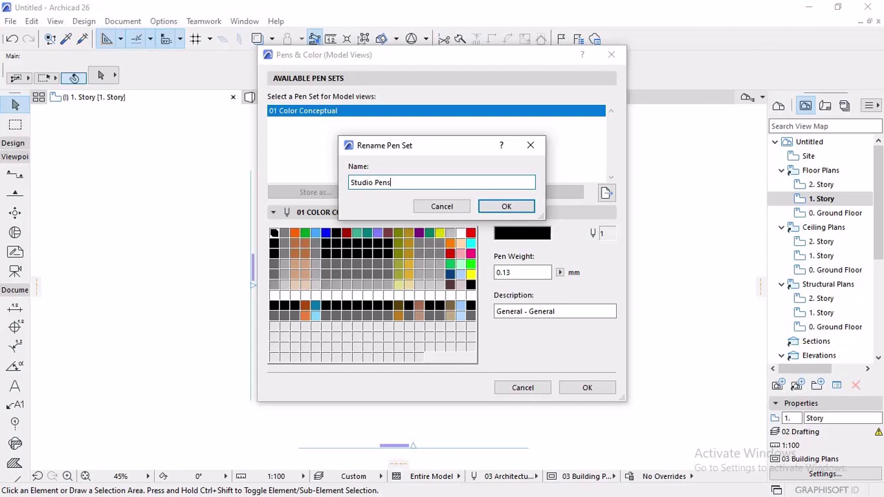
key("Return")
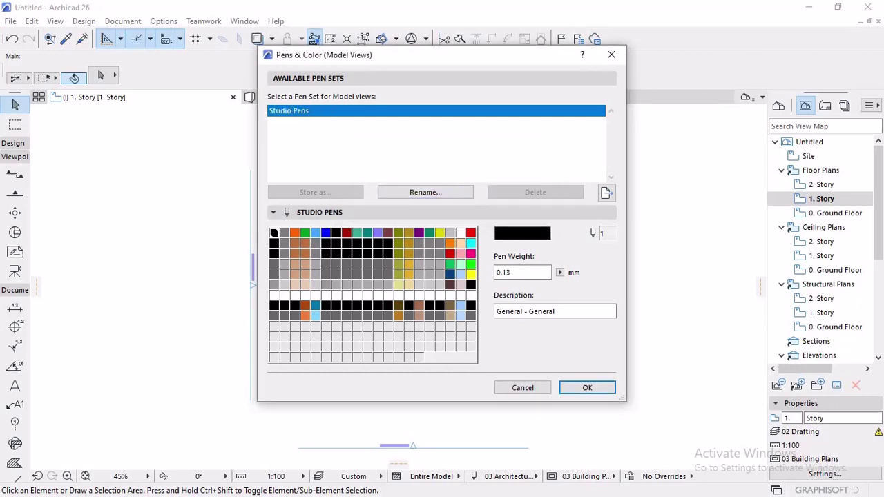
- Set the weight of pen 1 to 0.30 mm and select the neighbouring grey pen
left_click(560, 272)
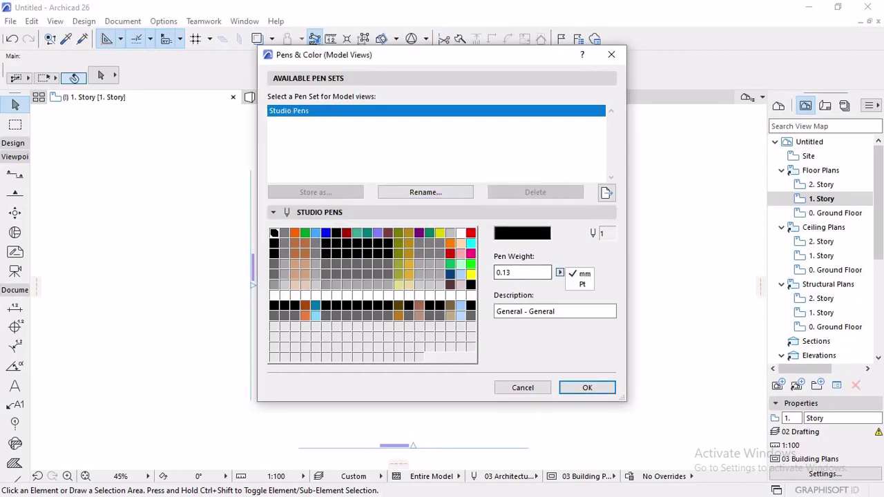
left_click(515, 272)
double_click(511, 272)
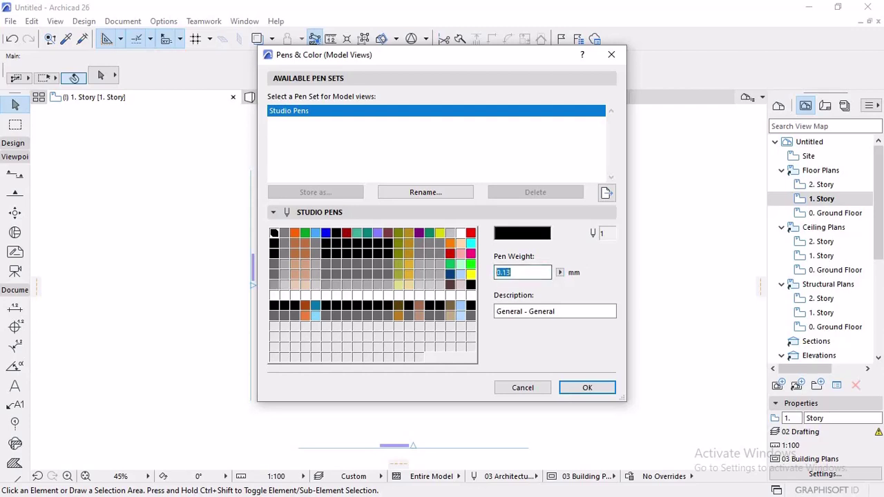
type("1")
key("BackSpace")
type("0.30")
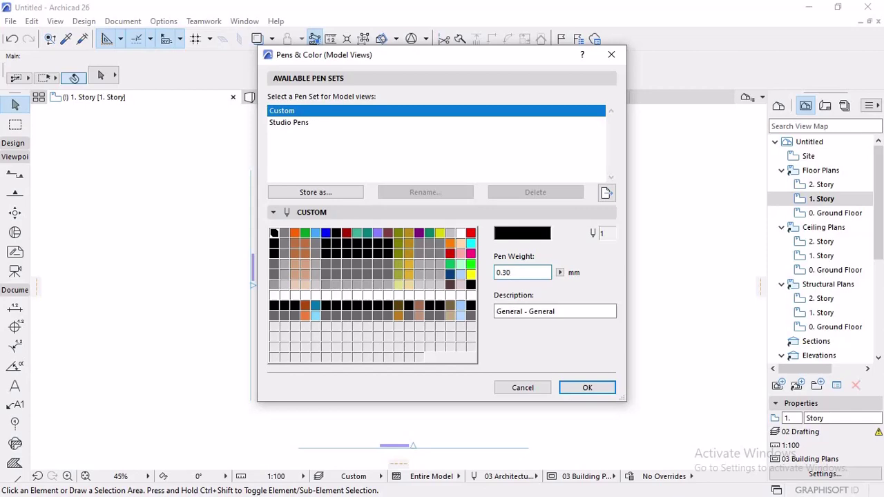
left_click(285, 234)
double_click(285, 233)
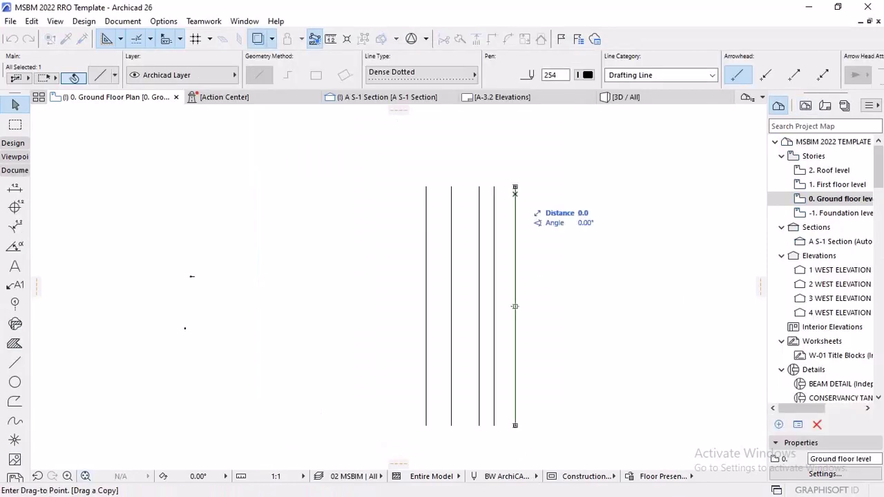
- Place a copy of the selected rightmost vertical line a short distance to its right in the ground floor plan
left_click(553, 306)
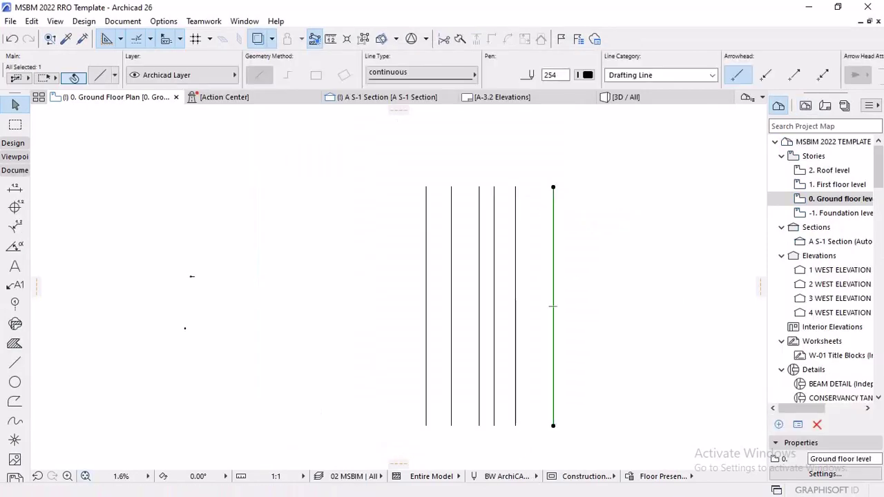
- Assign pen 1 to the selected rightmost vertical line and move it closer to the neighbouring line
left_click(584, 75)
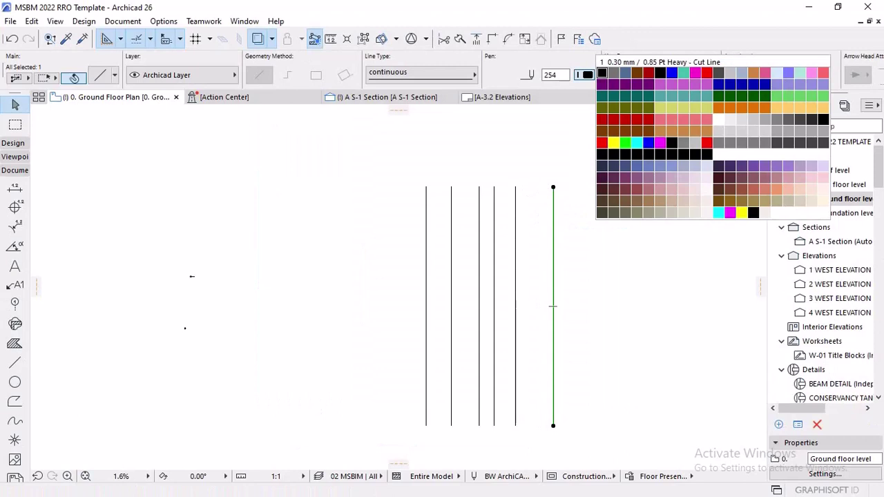
left_click(602, 73)
scroll(519, 215, "up", 5)
key("ctrl+shift+d")
left_click(605, 168)
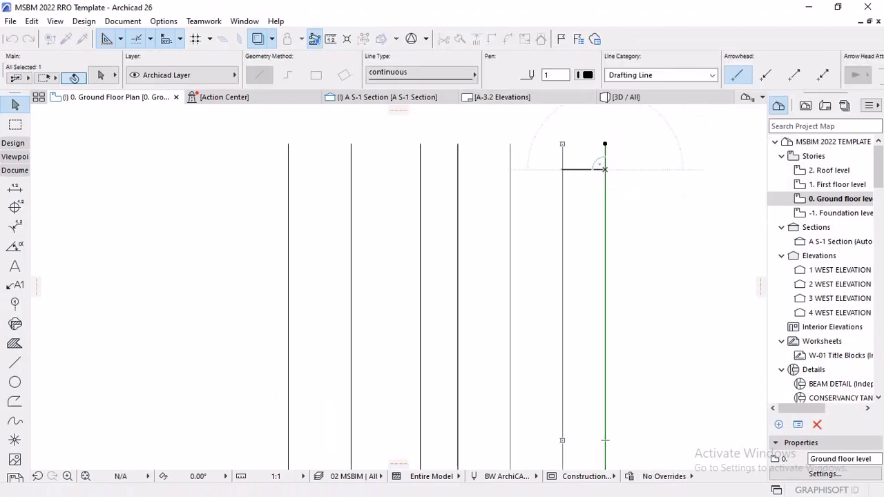
left_click(562, 167)
- Assign the red pen to the second vertical line from the left, and select the leftmost line
left_click(457, 183)
scroll(423, 290, "up", 2)
left_click(317, 290)
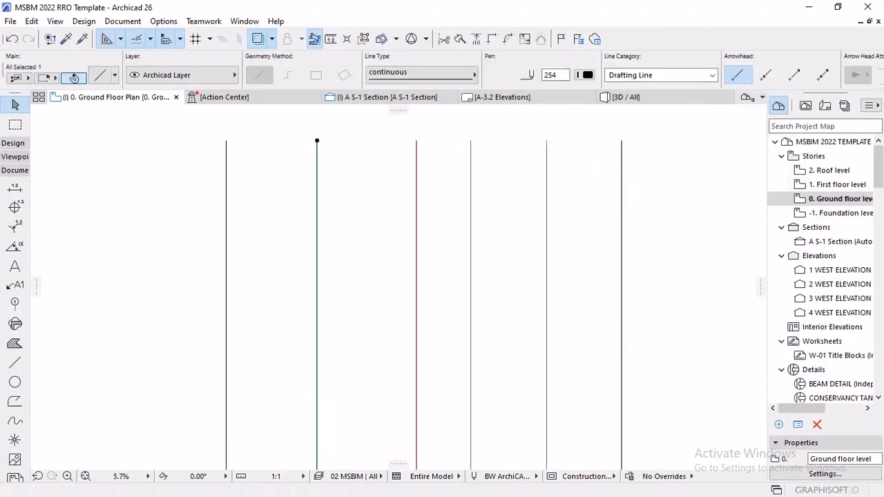
left_click(586, 74)
left_click(706, 74)
key("Escape")
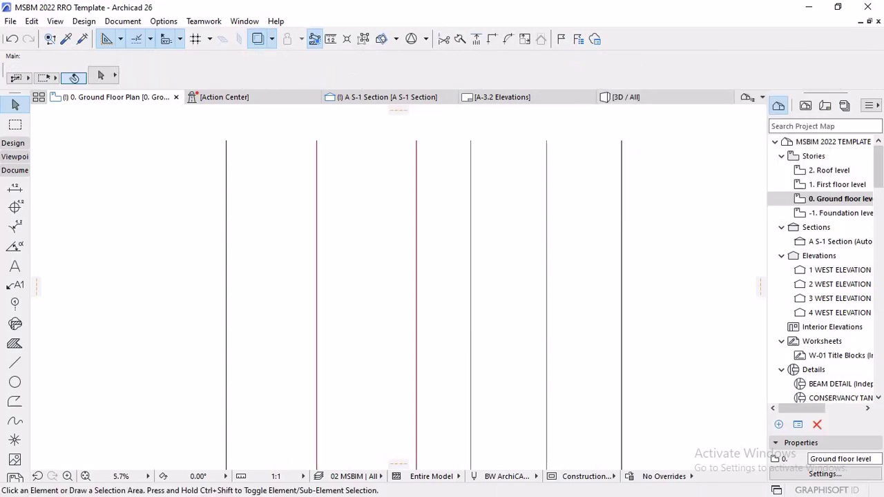
left_click(226, 290)
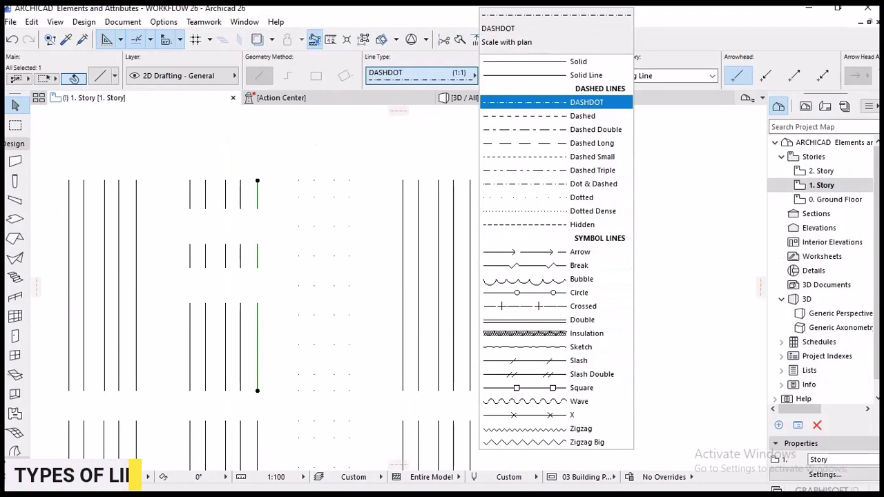
- Deselect the dash-dot line and turn on True Line Weight display for the line type samples in the 1. Story plan
key("Escape")
key("Escape")
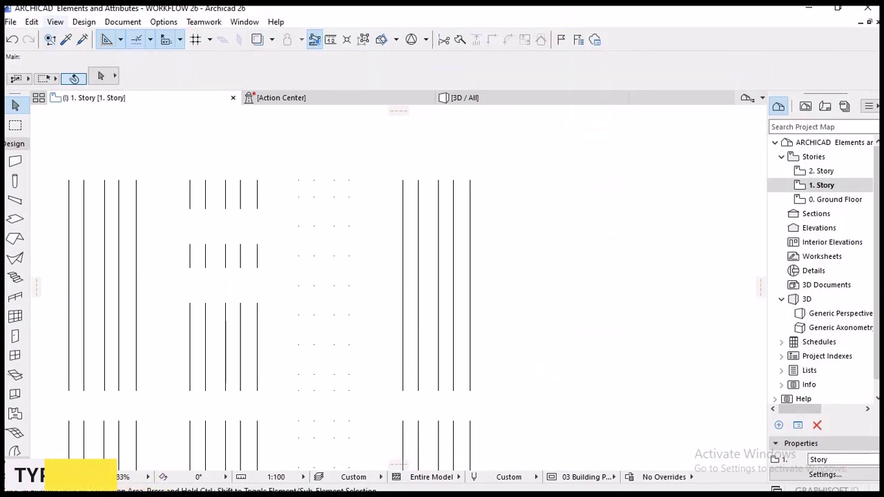
left_click(55, 22)
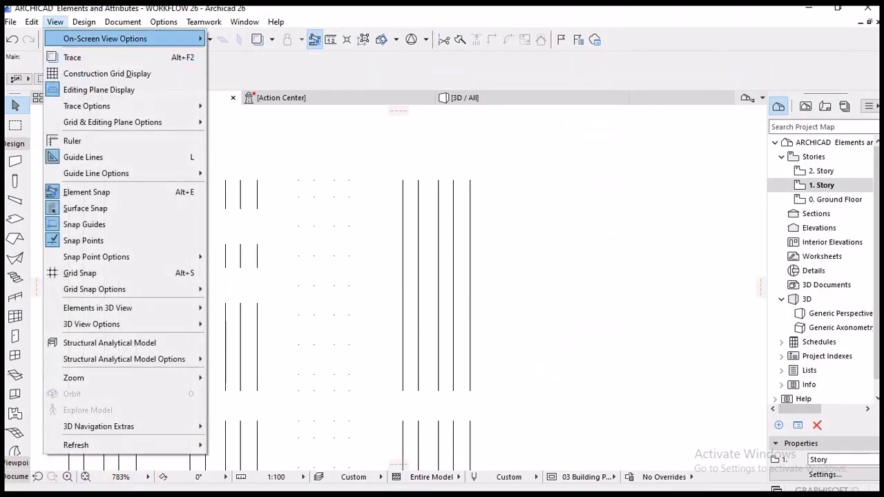
mouse_move(104, 39)
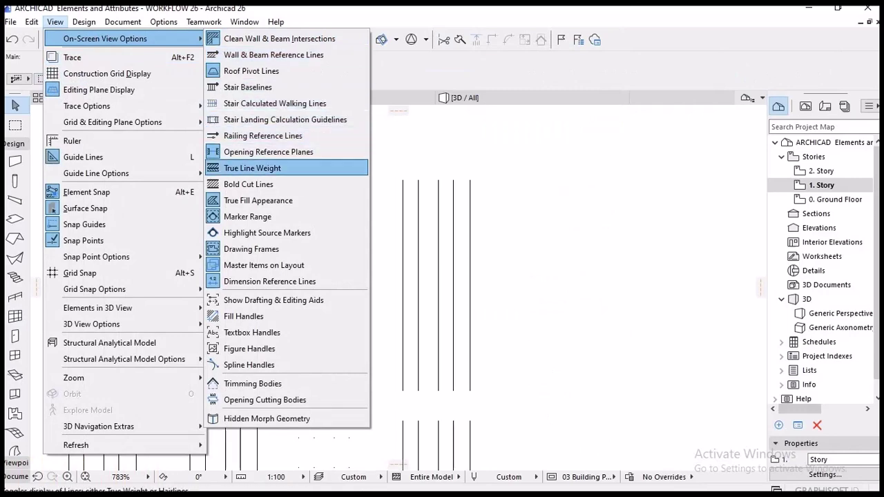
left_click(252, 168)
middle_click_drag(346, 311, 328, 208)
scroll(277, 331, "down", 1)
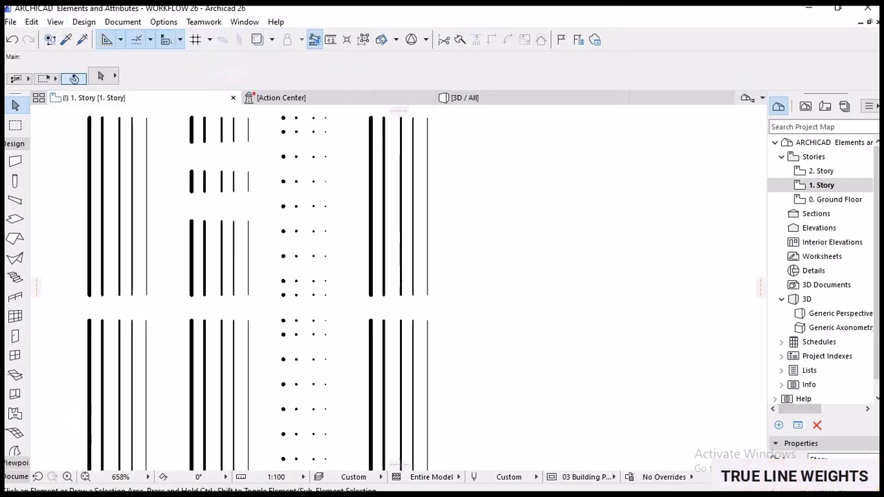
middle_click_drag(277, 332, 293, 363)
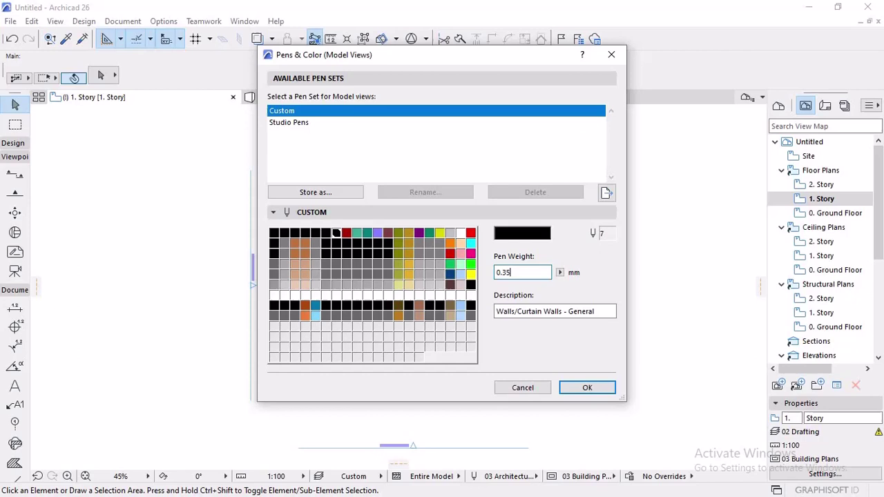
- Change the colour of pen 7 in the custom pen set to grey (RGB 128, 128, 128)
left_click(326, 234)
left_click(336, 233)
left_click(522, 233)
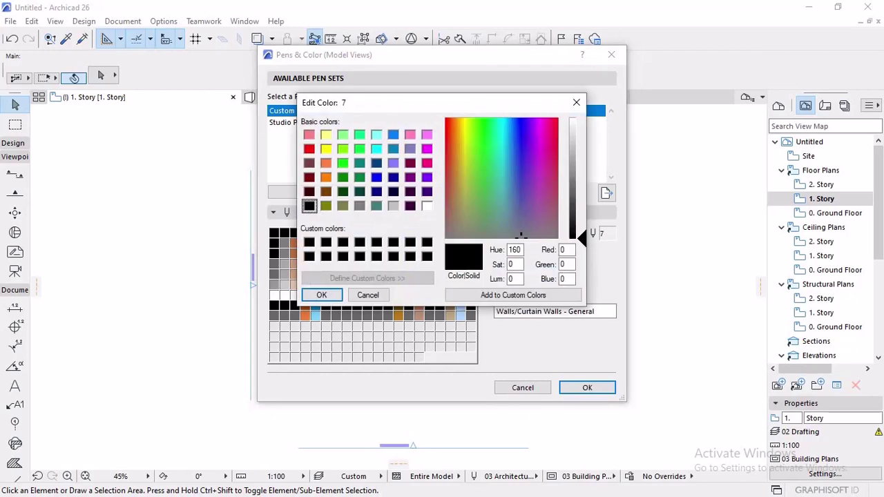
left_click(360, 206)
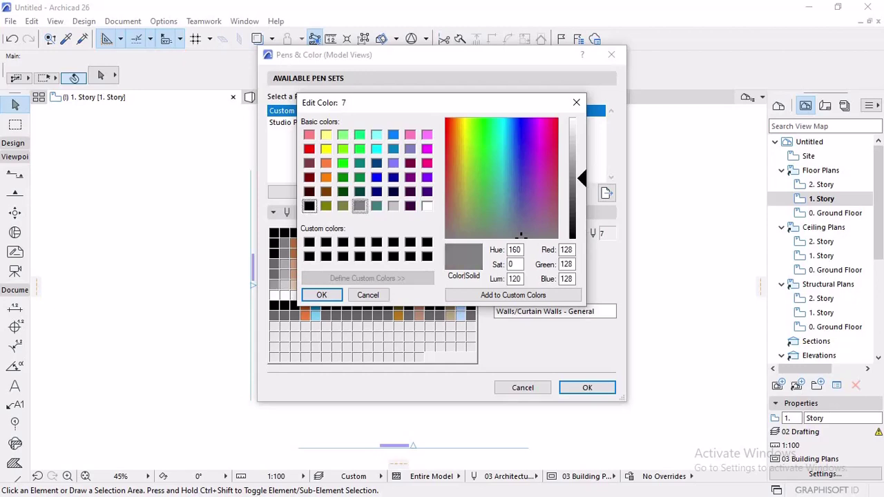
left_click(321, 295)
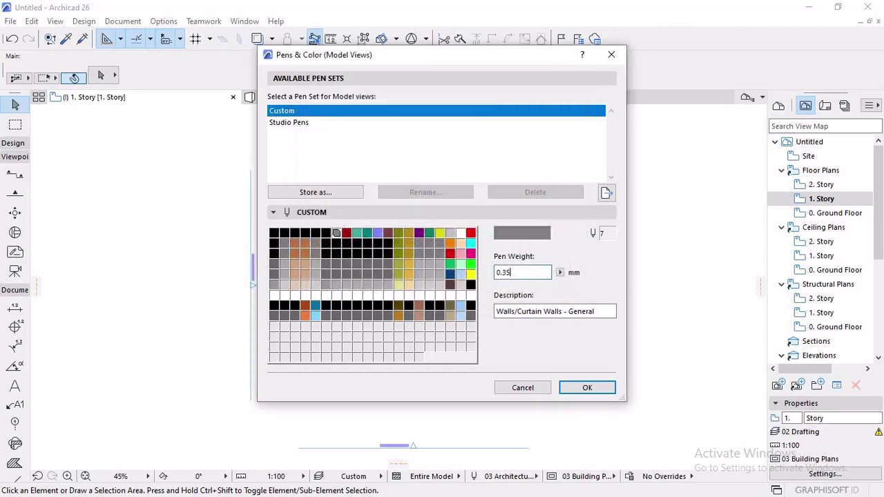
- Copy pen 7's grey onto pen 8 with a weight of 0.05 mm, and overwrite the Studio Pens set with the custom pens
left_click_drag(337, 234, 346, 234)
key("BackSpace")
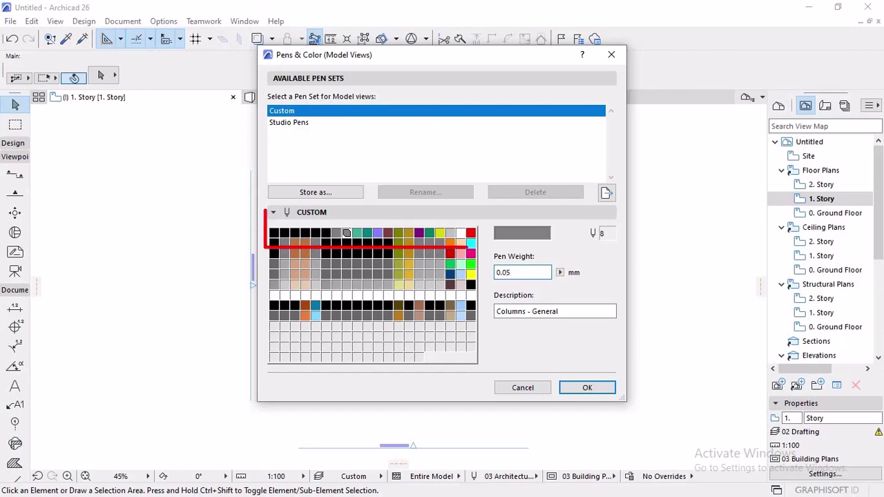
left_click(316, 192)
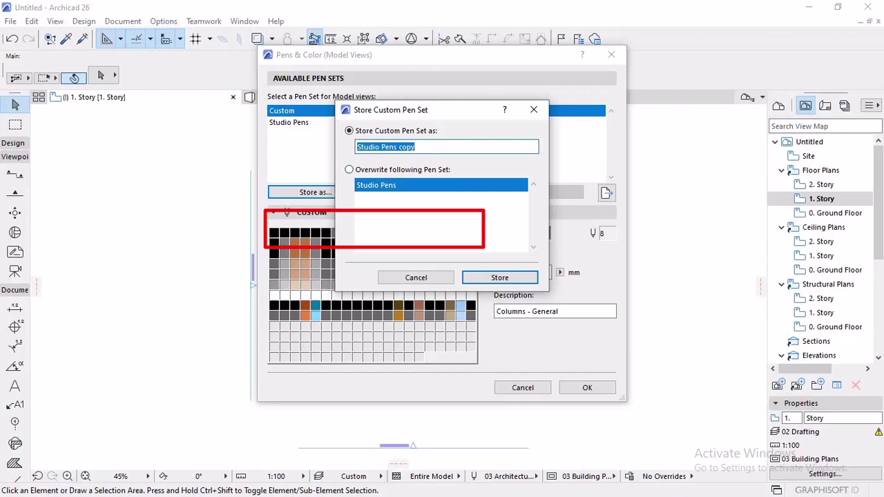
left_click(349, 170)
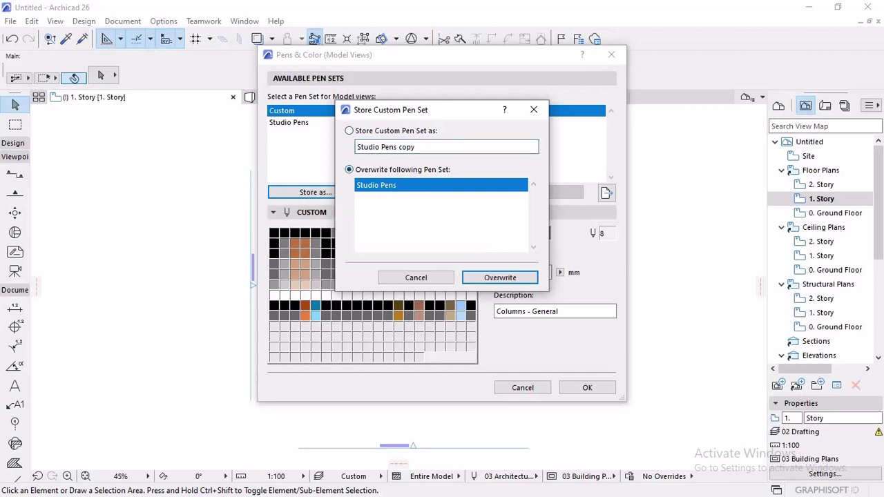
key("Return")
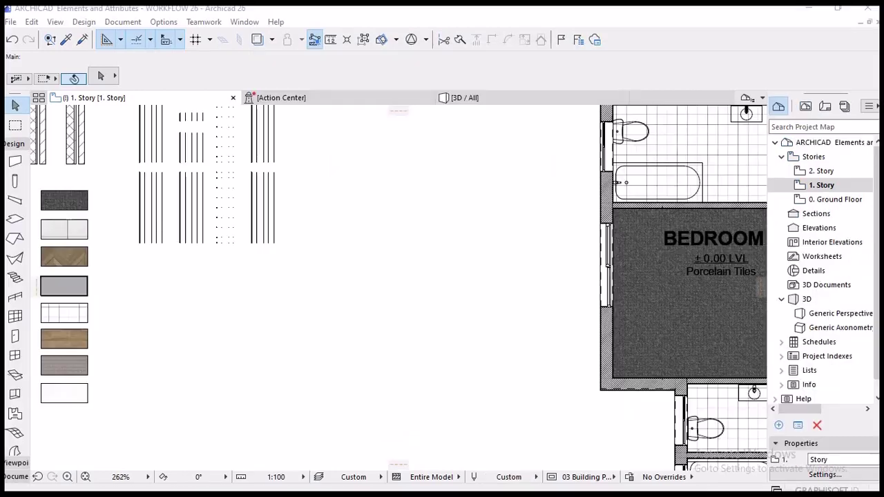
- Apply the Studio Pens pen set to the 1. Story plan while showing the exterior wall of Bedroom 1
scroll(400, 220, "down", 2)
middle_click_drag(401, 220, 248, 171)
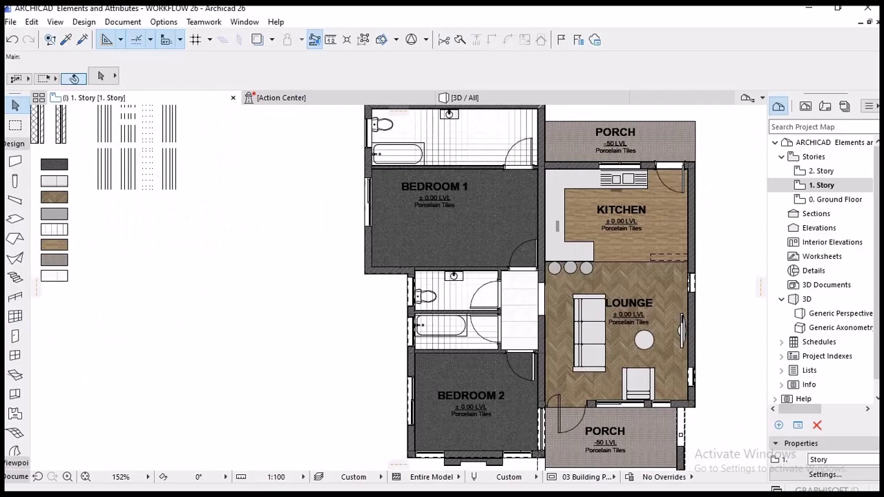
scroll(451, 313, "up", 4)
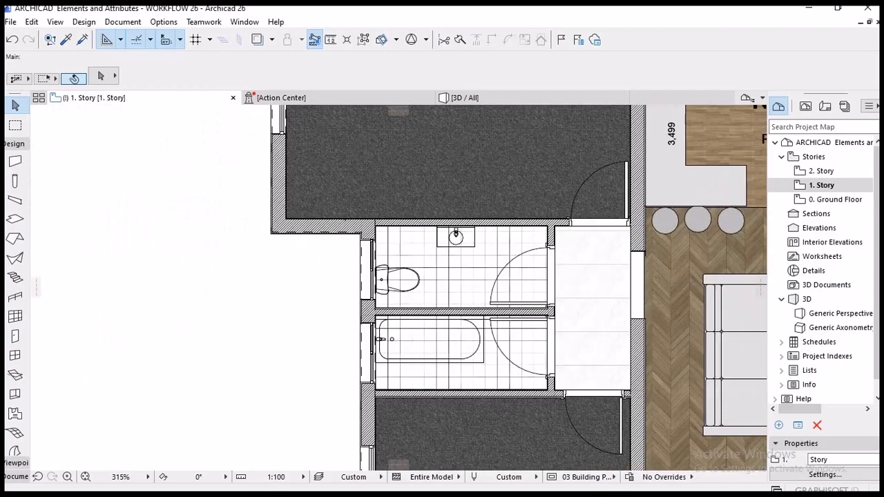
middle_click_drag(450, 313, 513, 450)
scroll(336, 298, "up", 3)
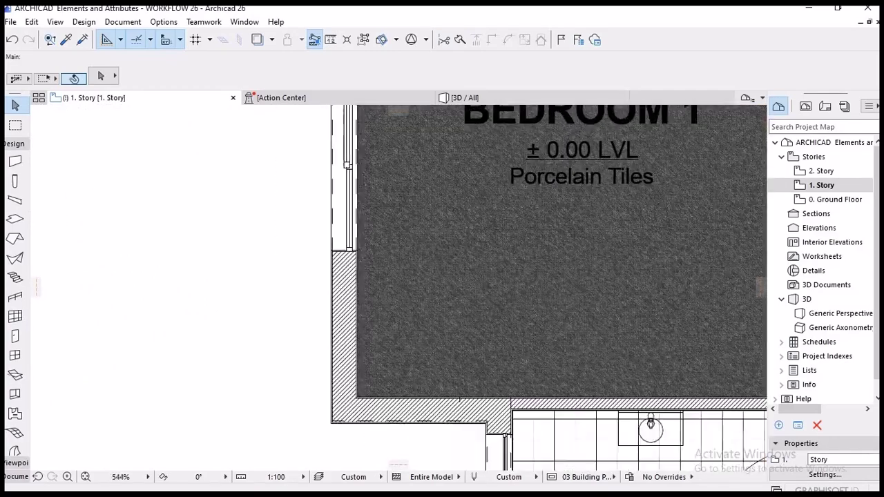
scroll(329, 259, "up", 8)
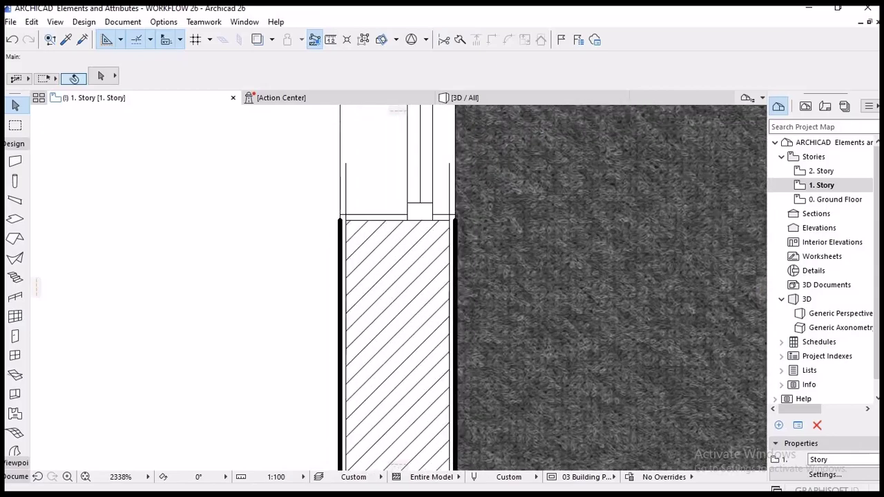
scroll(302, 129, "down", 2)
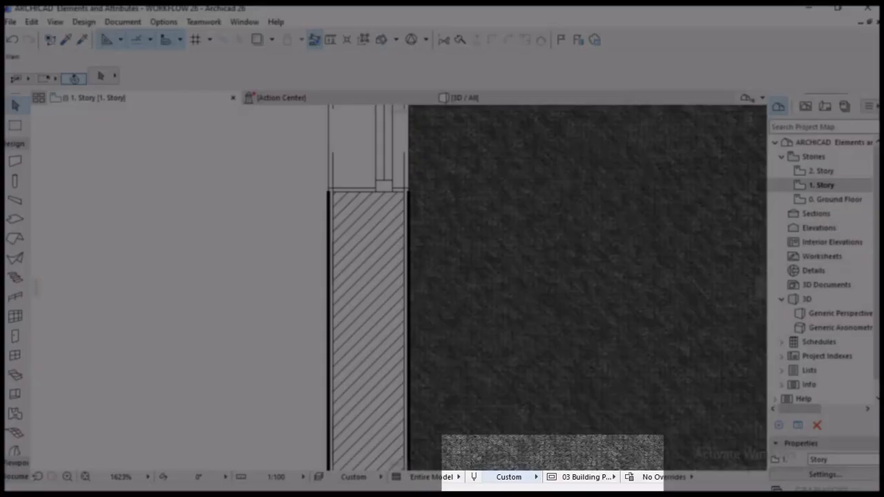
left_click(511, 477)
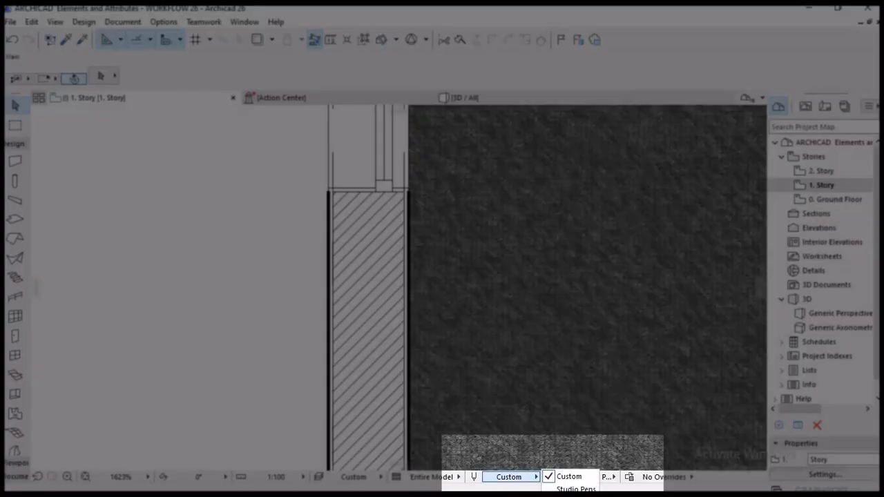
left_click(576, 489)
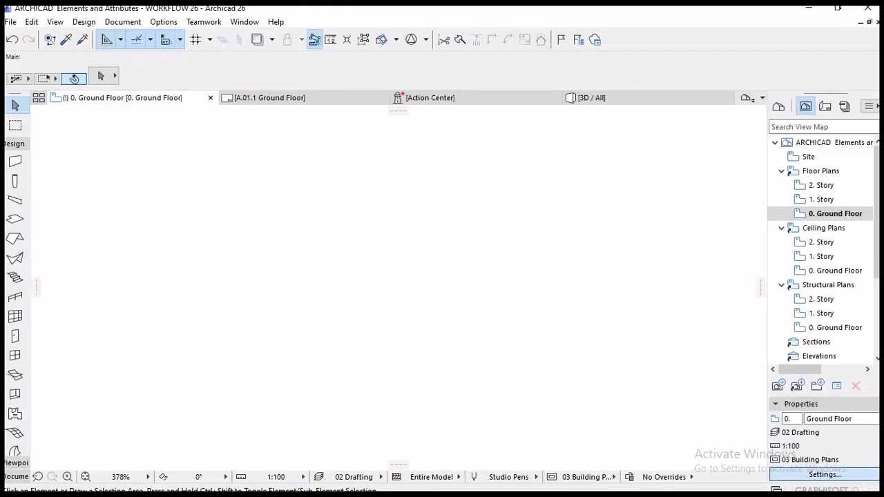
- In the Ground Floor view's settings, choose the 02 Drafting layer combination and replace the missing 03 Architectural 100 pen set
left_click(825, 474)
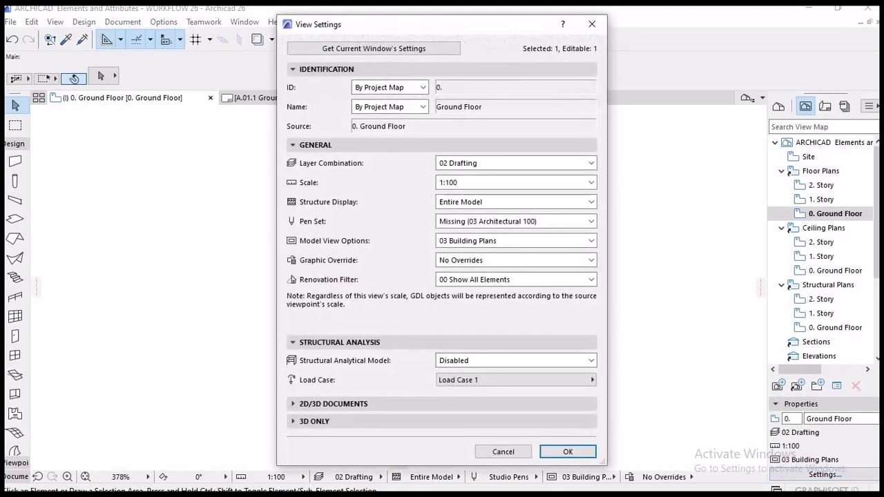
left_click(515, 163)
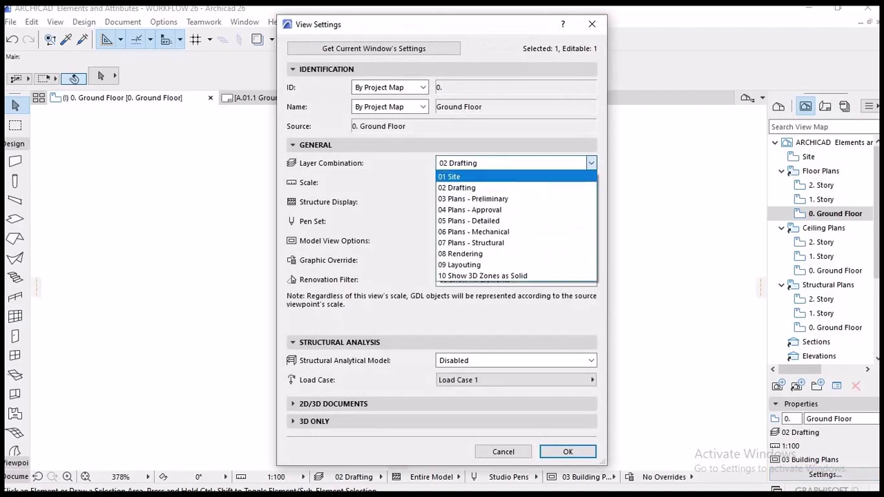
left_click(483, 187)
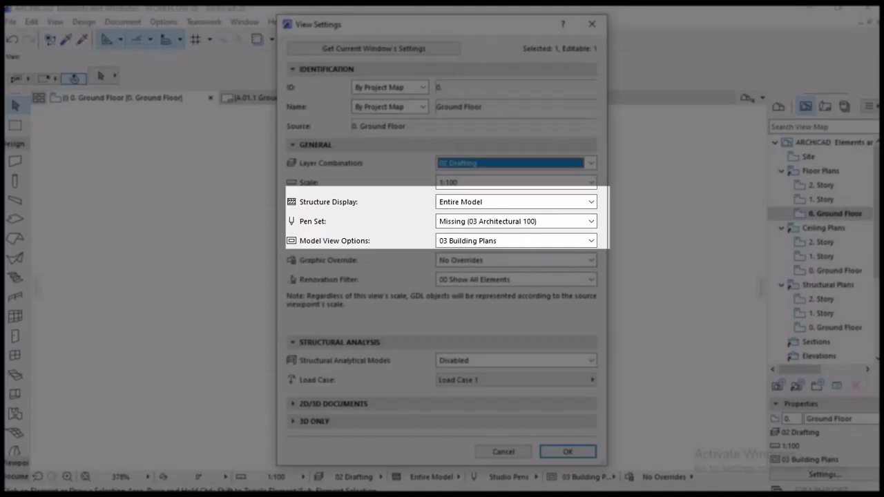
left_click(511, 221)
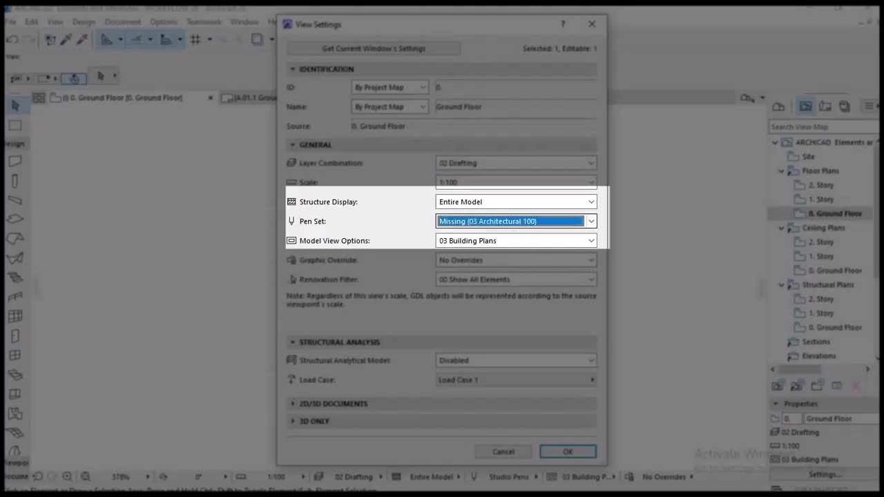
key("alt+Down")
key("Down")
key("Return")
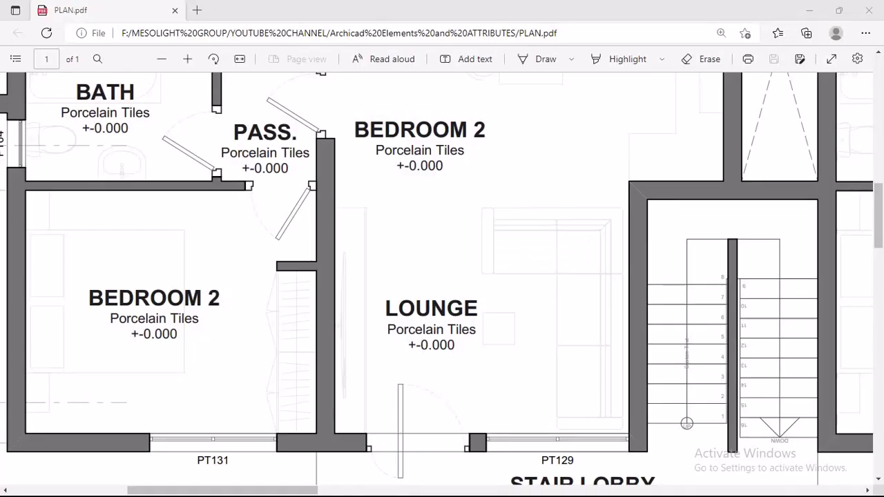
- Examine how walls, doors, furniture and room labels are drawn with different line weights and greys throughout PLAN.pdf
scroll(442, 276, "up", 3)
scroll(442, 276, "down", 2, "ctrl")
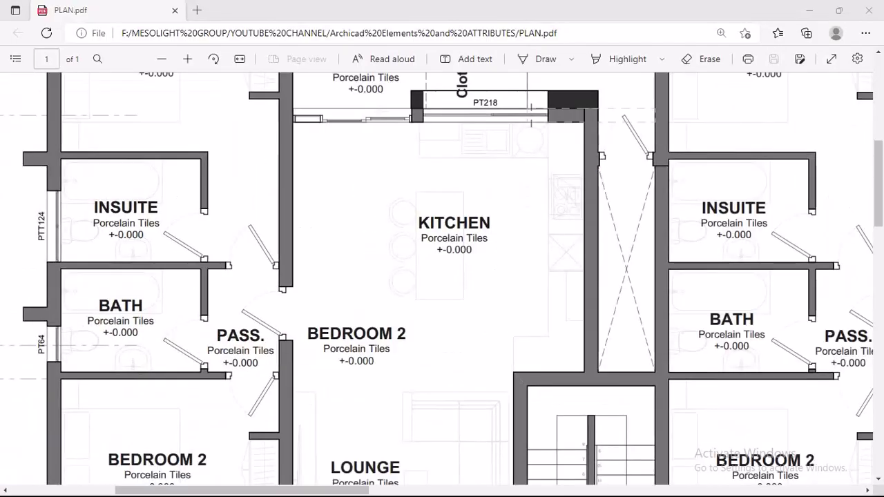
scroll(442, 276, "up", 3)
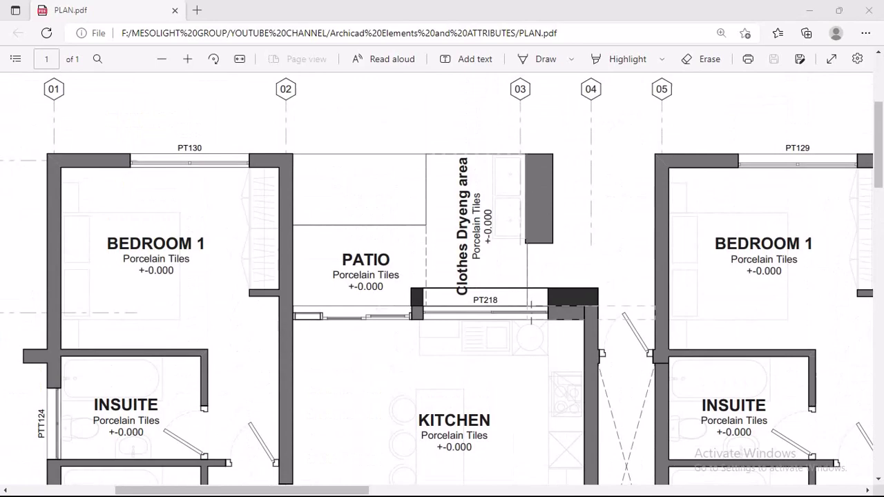
scroll(442, 276, "down", 5)
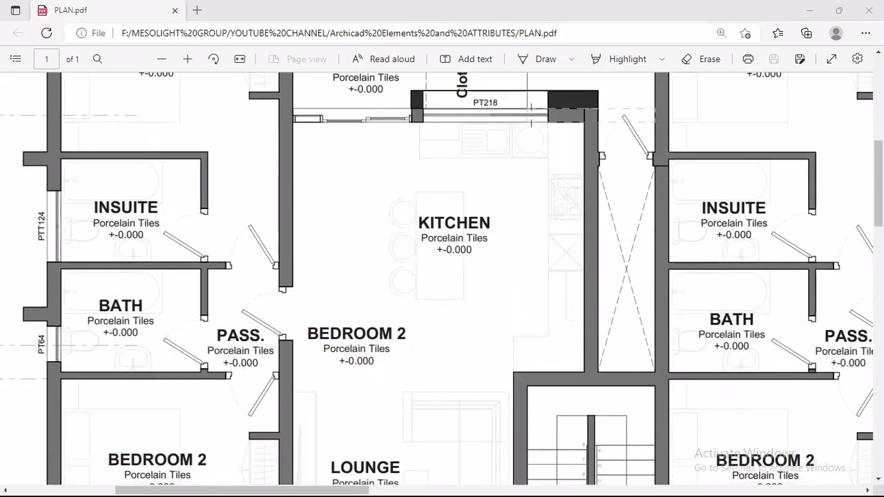
scroll(442, 276, "down", 6)
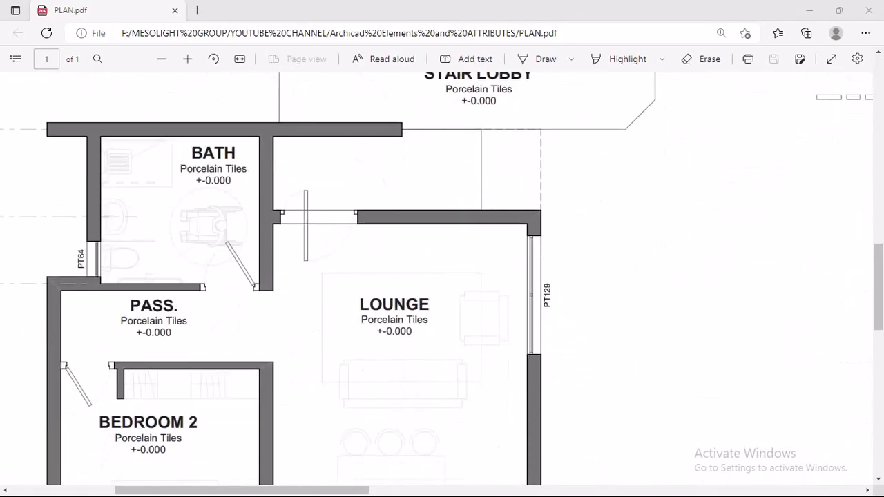
scroll(442, 276, "down", 2, "ctrl")
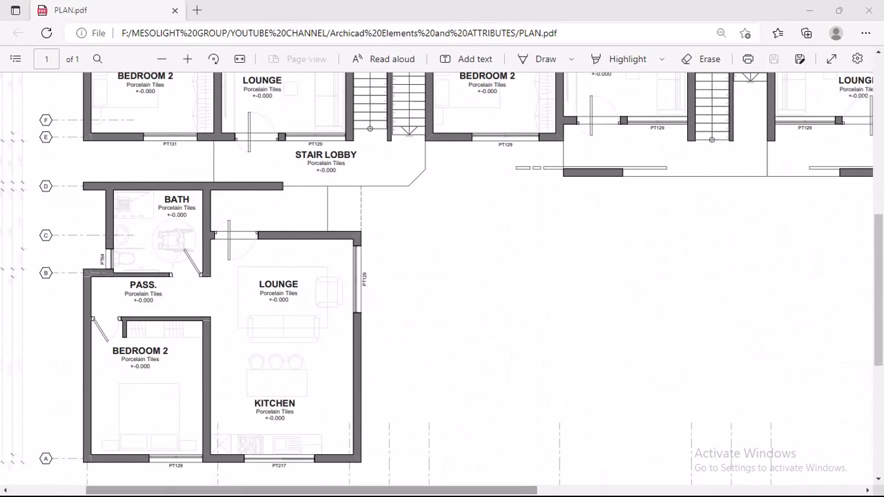
scroll(442, 276, "right", 2)
scroll(441, 276, "up", 5)
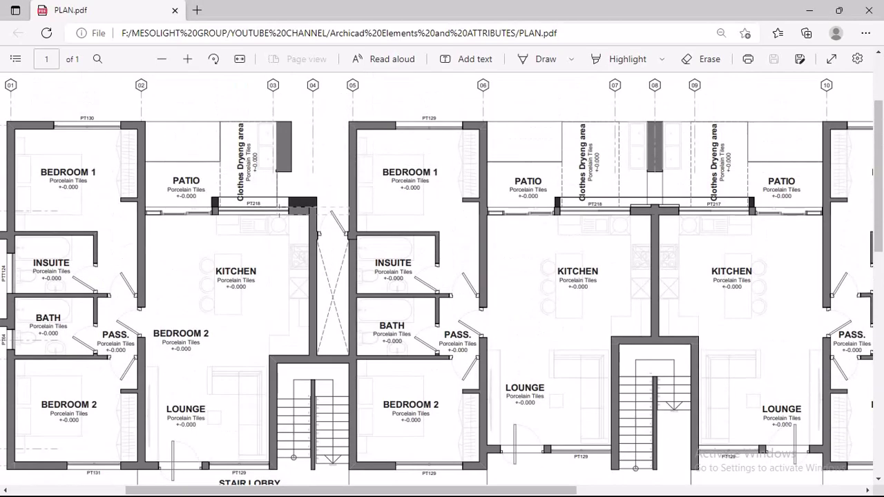
- Compare the line weights of walls, furniture and grid lines in the remaining apartment units of PLAN.pdf
scroll(442, 276, "right", 6)
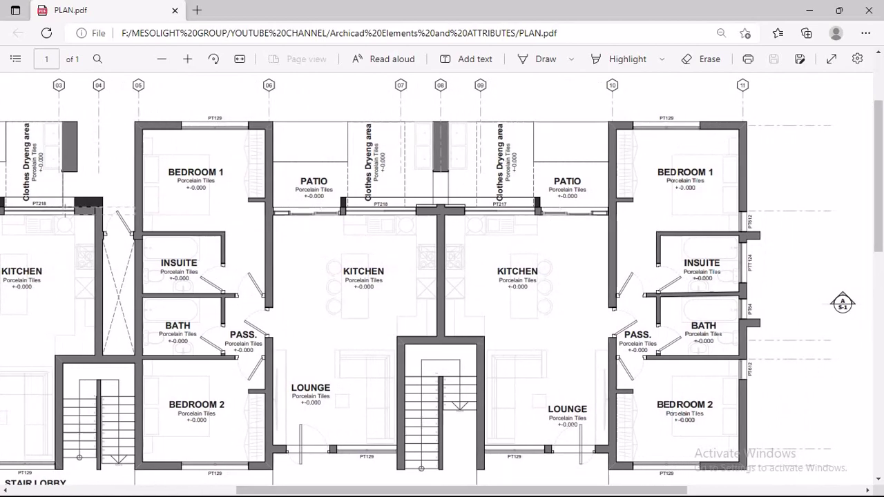
scroll(442, 276, "left", 5)
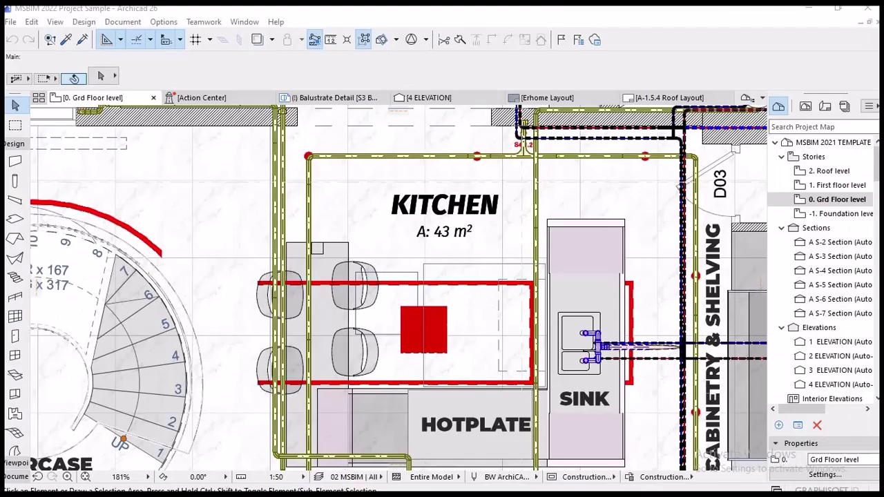
- In the MSBIM 2022 Project Sample, open the kitchen counter slab's settings and check the pen choices for its cut lines
scroll(336, 261, "up", 3)
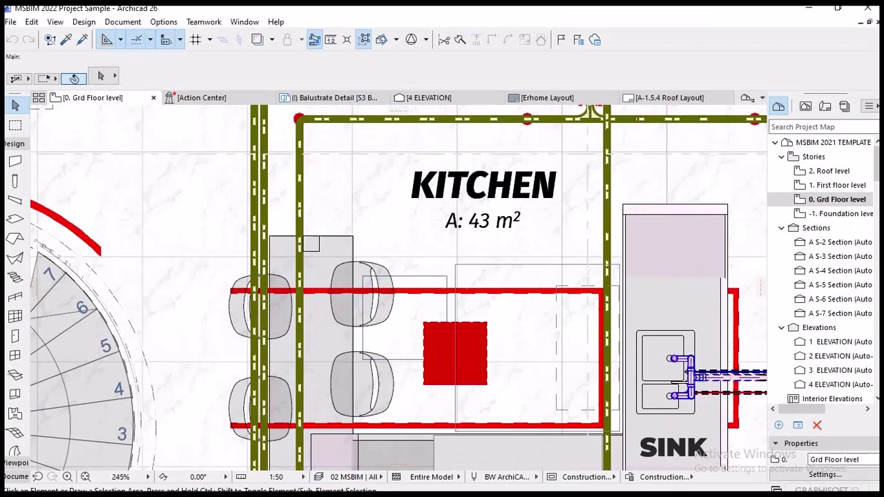
left_click(303, 232)
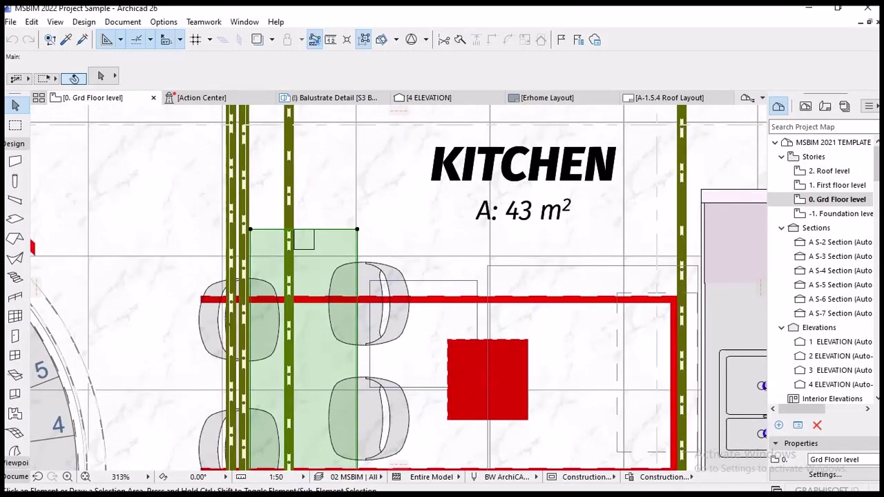
scroll(303, 232, "down", 3)
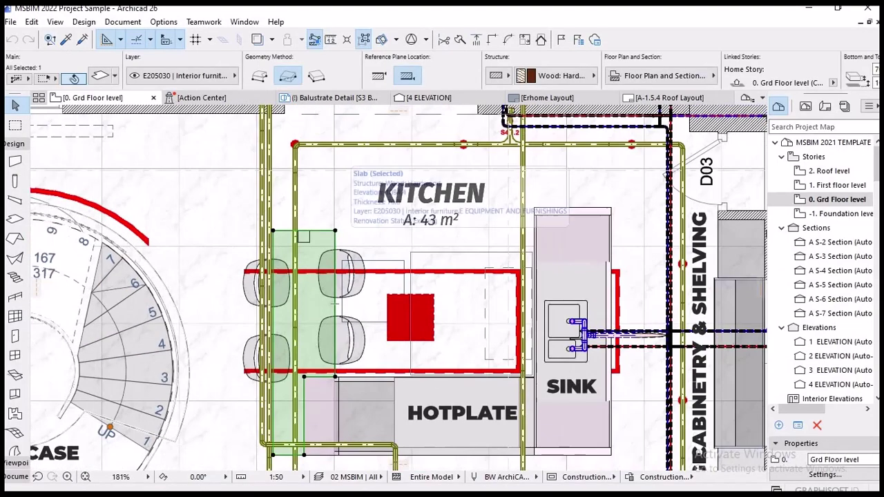
key("ctrl+t")
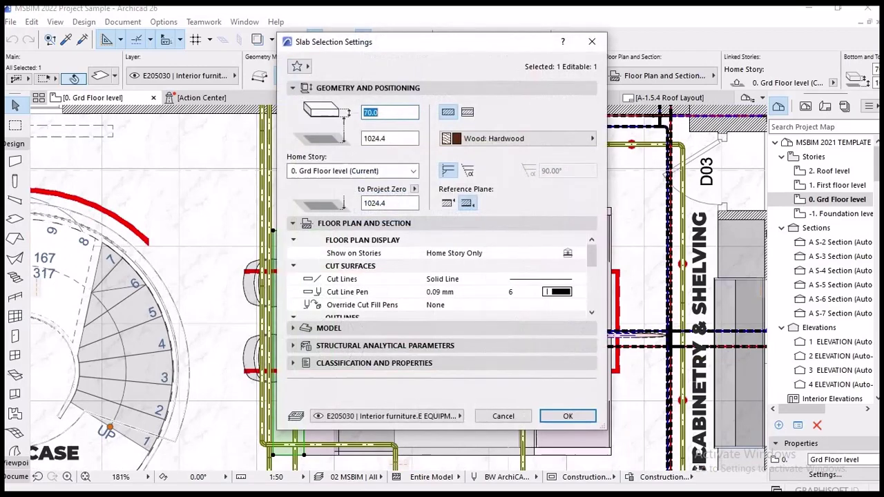
scroll(442, 276, "down", 3)
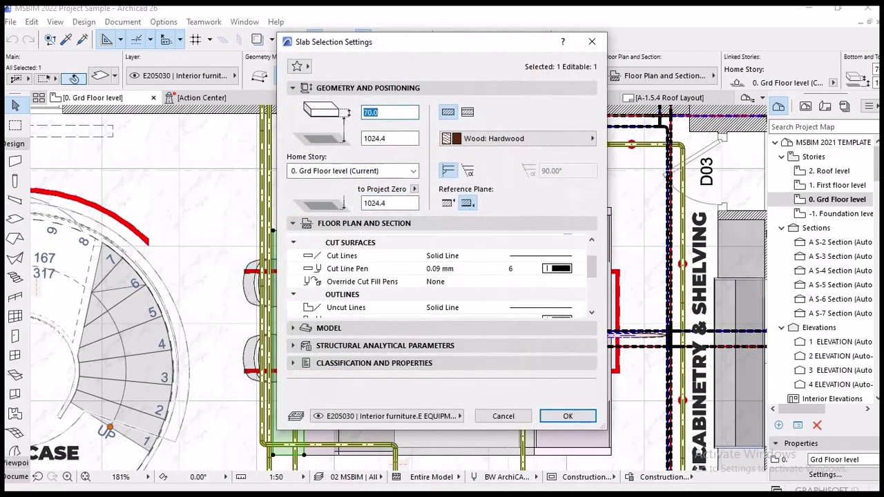
left_click(557, 252)
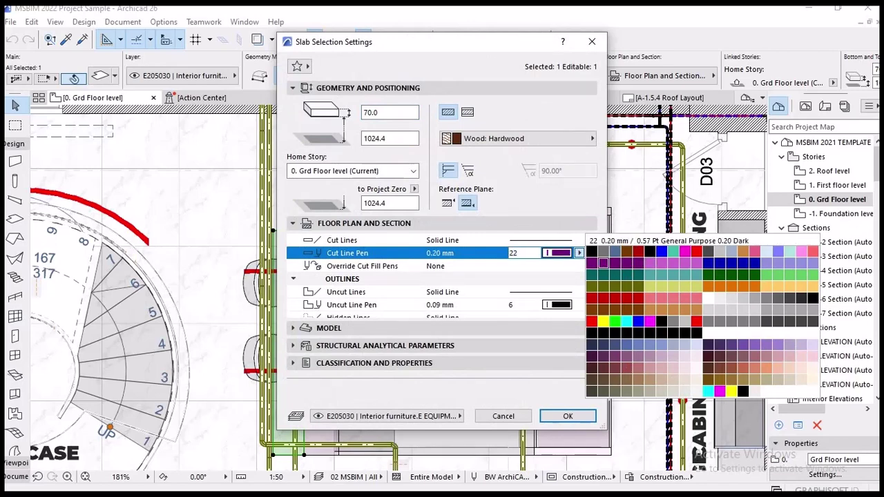
left_click(578, 284)
- Keep pen 6 for the counter slab's uncut lines and review its hidden line and cover fill settings
left_click(556, 304)
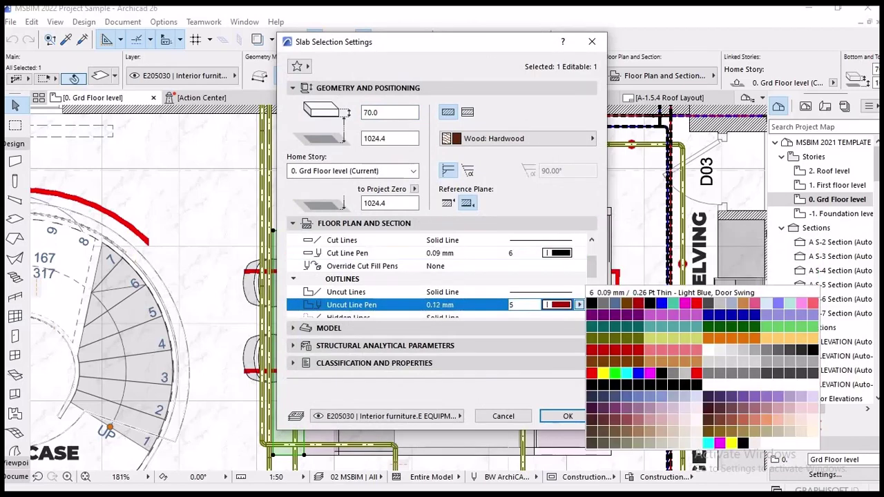
left_click(650, 304)
scroll(442, 276, "down", 3)
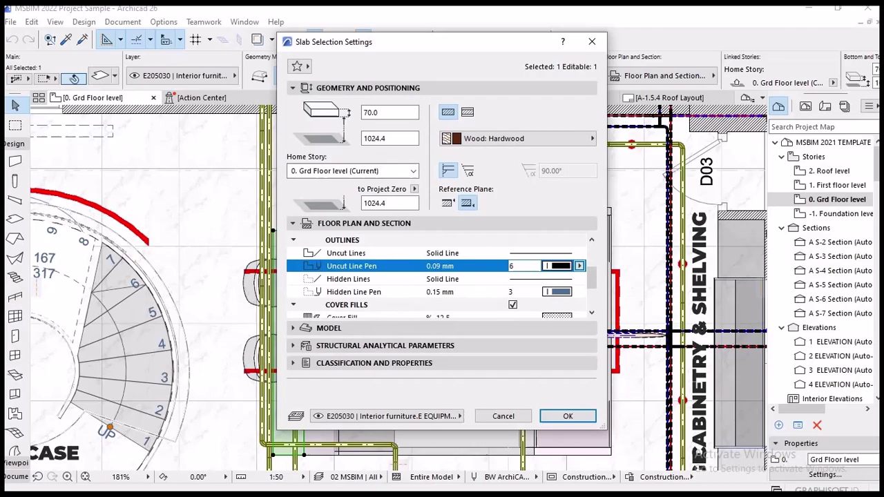
scroll(442, 277, "down", 1)
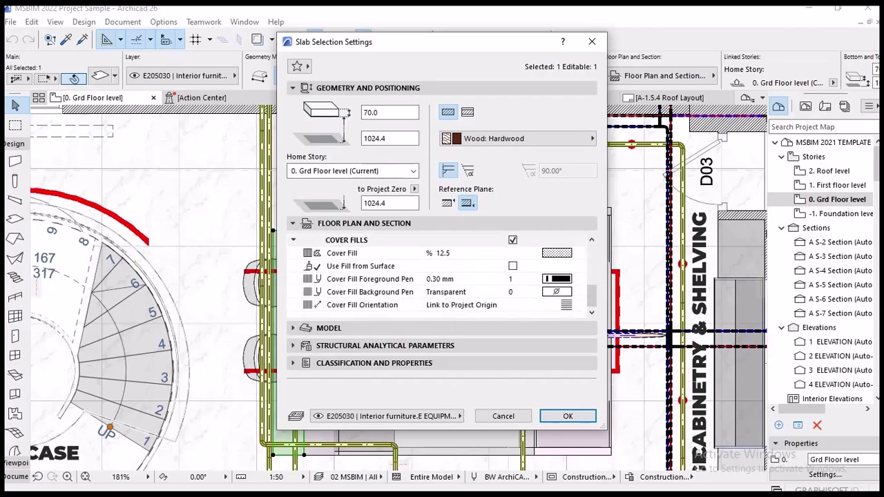
left_click(568, 416)
scroll(355, 271, "down", 5)
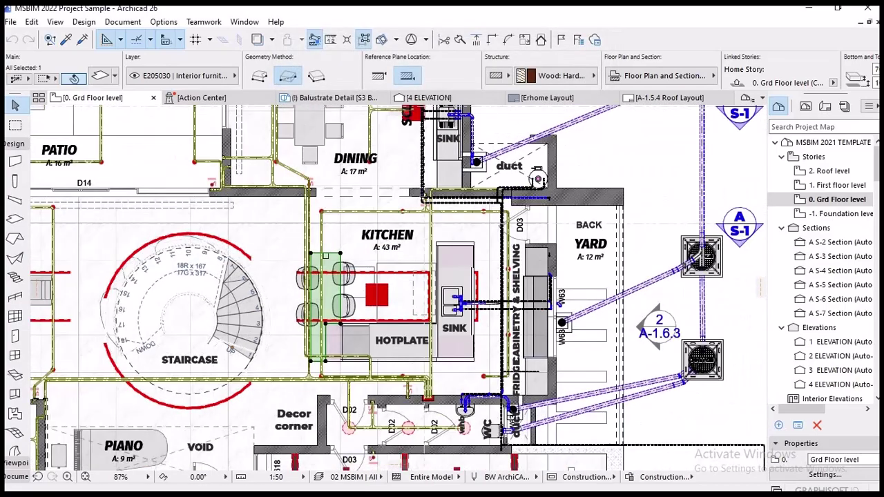
key("Escape")
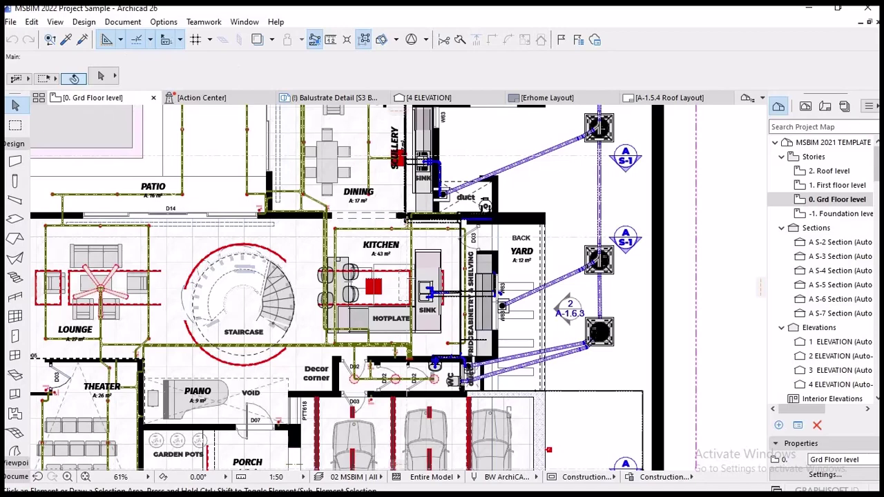
- Turn off the True Line Weight display and inspect the ground floor plan around the patio door and lounge sofa
scroll(339, 286, "down", 5)
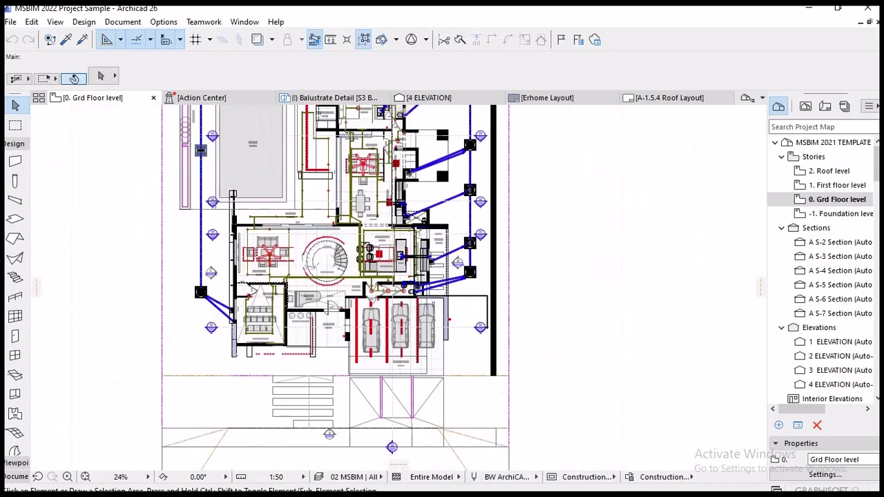
left_click(55, 22)
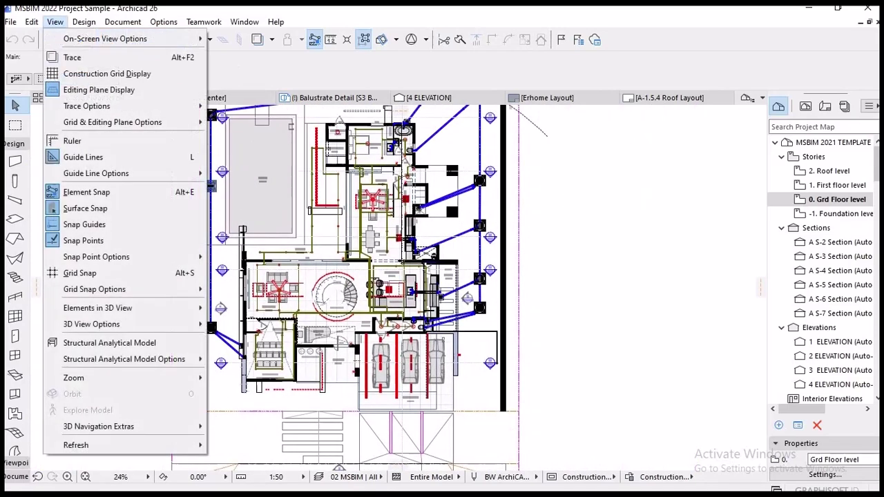
mouse_move(105, 39)
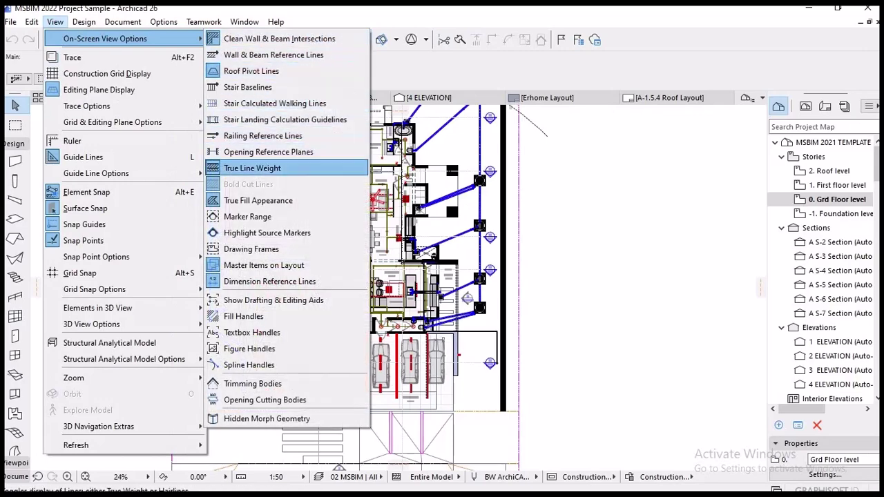
left_click(262, 168)
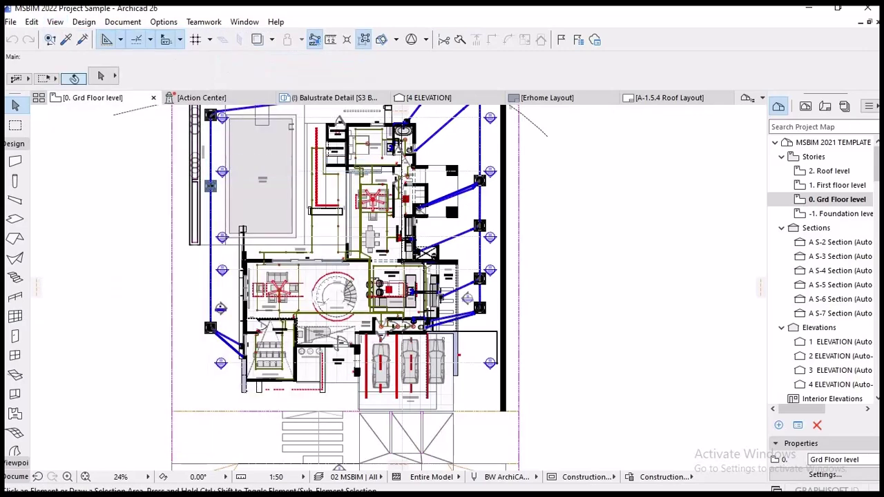
scroll(267, 234, "up", 2)
scroll(288, 279, "up", 10)
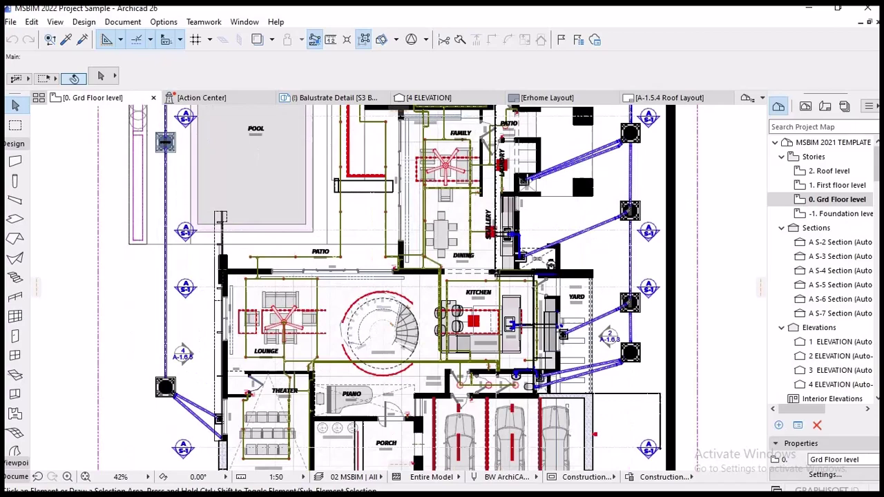
scroll(279, 284, "up", 2)
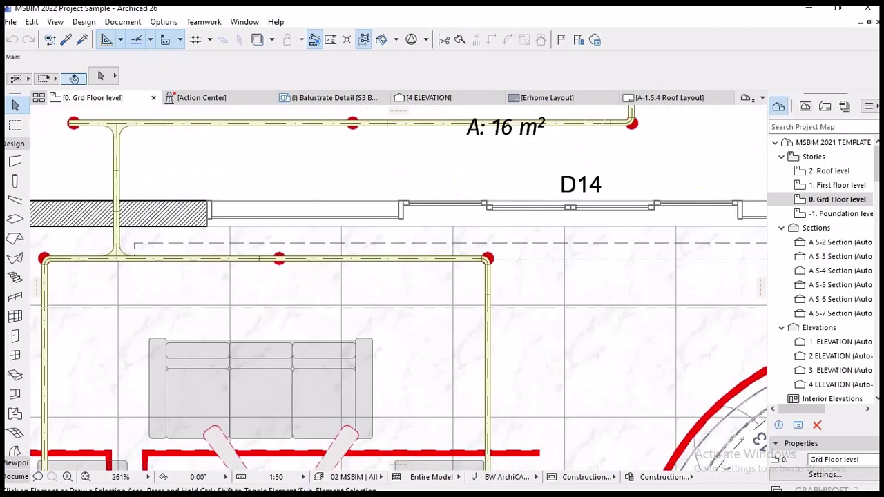
left_click(269, 378)
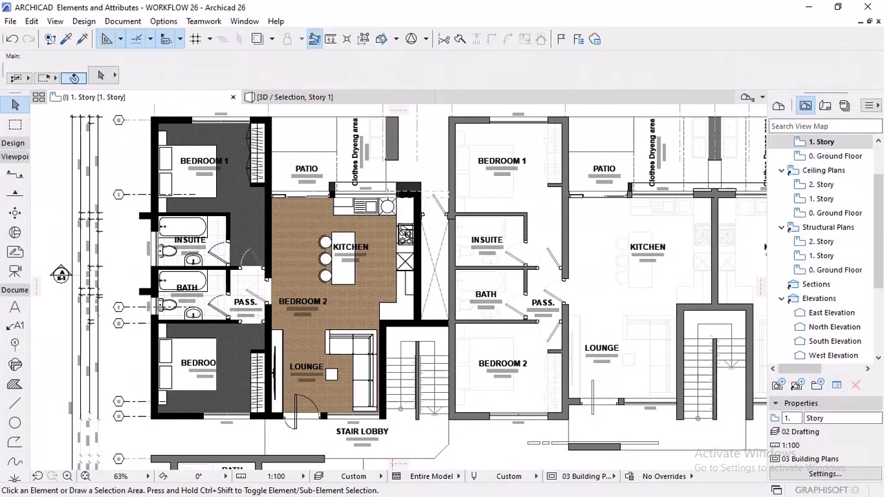
- In the 1. Story plan, select the wood drafting fill covering the kitchen and lounge floor
left_click(332, 207)
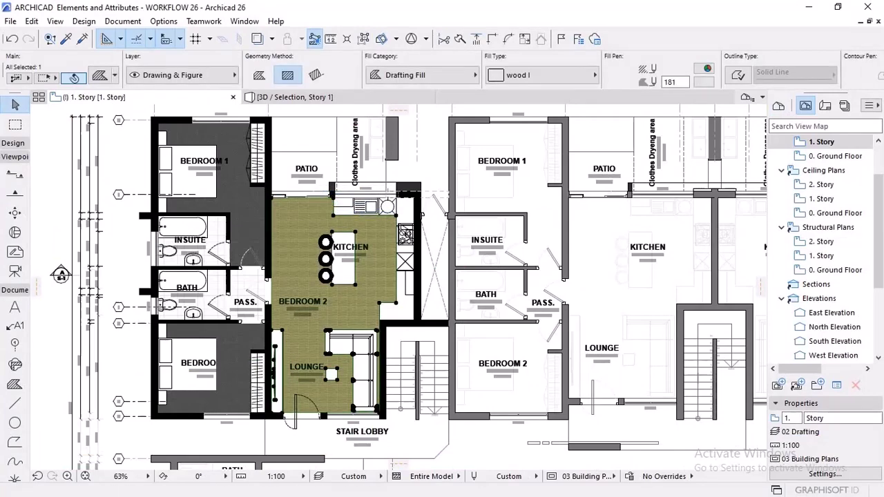
scroll(288, 250, "up", 2)
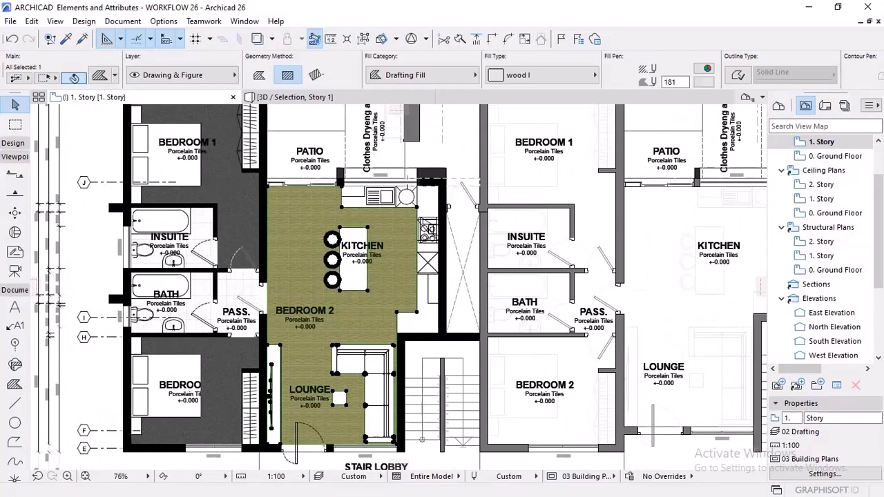
scroll(291, 258, "up", 2)
key("Escape")
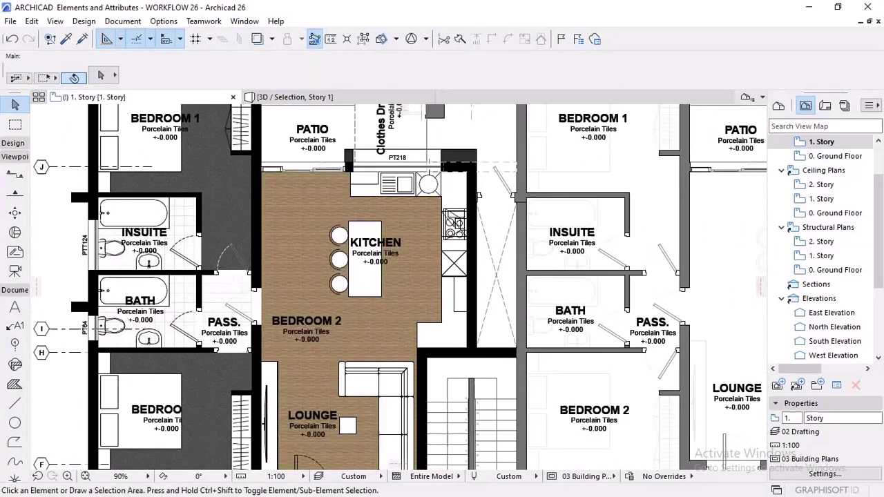
left_click(314, 174)
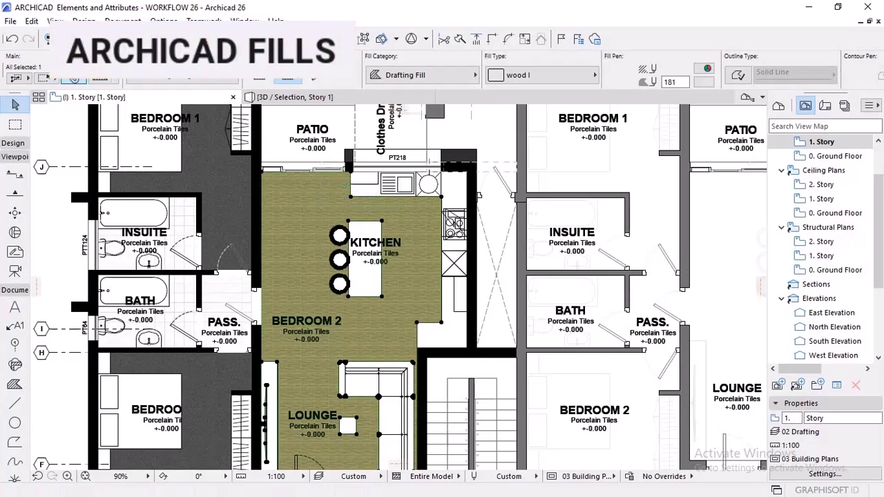
- Select the lounge floor slab in the neighbouring two-bedroom house plan and open its slab settings
scroll(293, 243, "down", 3)
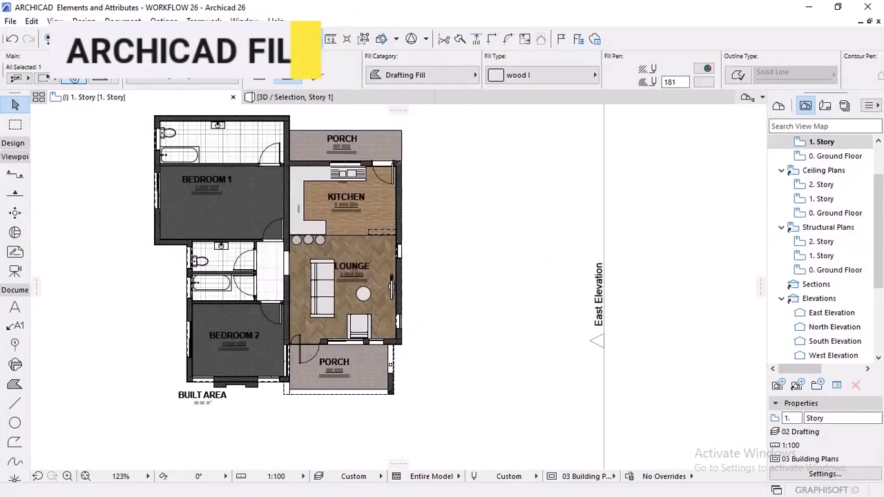
scroll(352, 221, "up", 5)
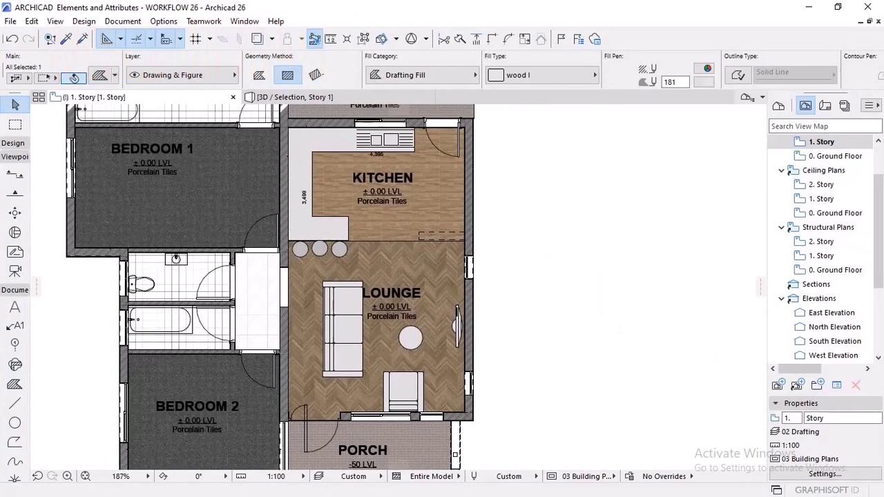
scroll(416, 238, "down", 3)
middle_click_drag(416, 238, 376, 219)
scroll(409, 243, "up", 4)
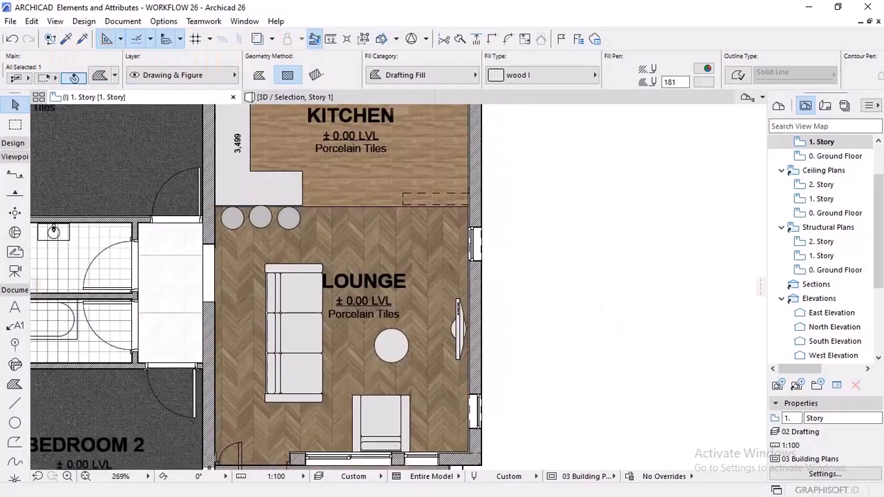
left_click(408, 244)
right_click(404, 177)
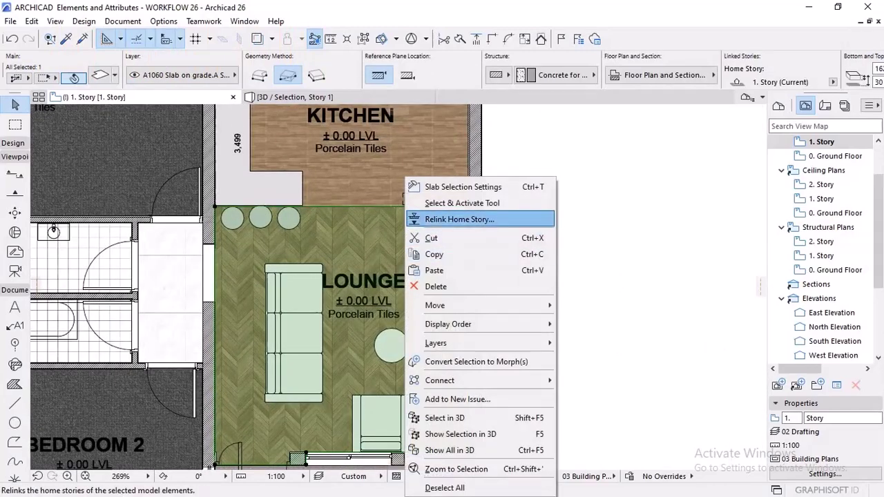
left_click(442, 185)
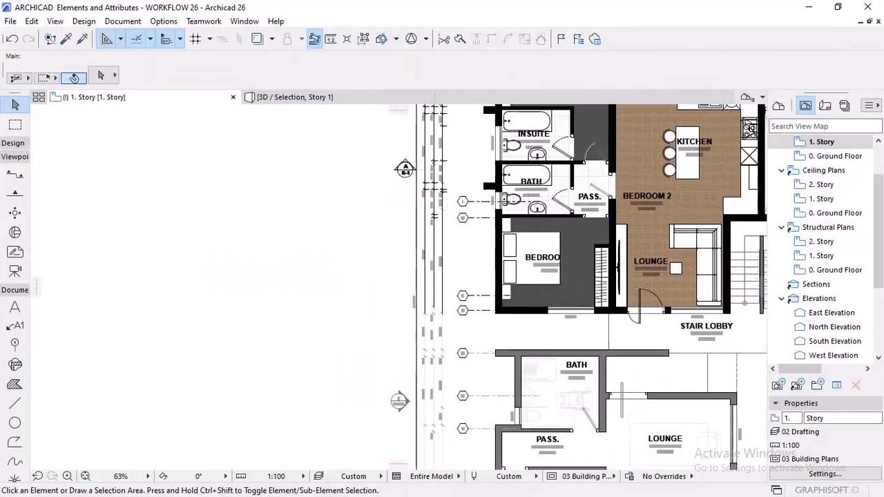
- Turn on the area text for the Gray Carpet fill in Bedroom 2 and inspect it up close
scroll(606, 289, "up", 3)
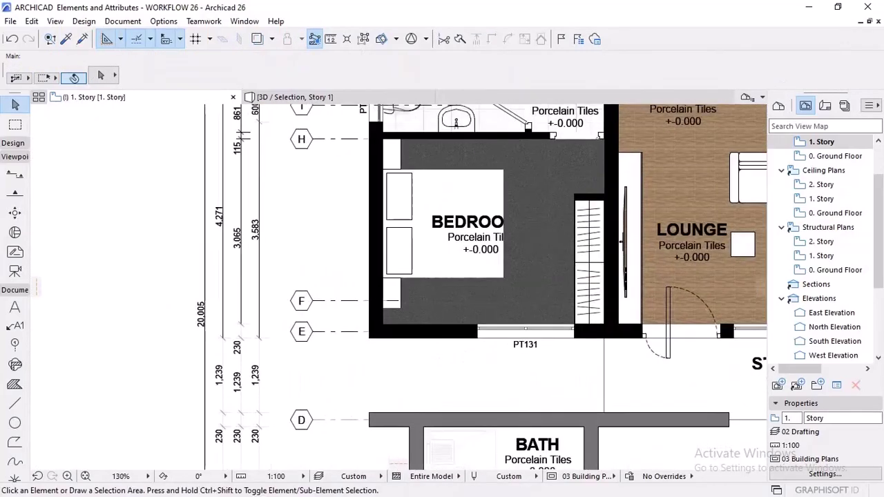
middle_click_drag(545, 212, 464, 211)
left_click(464, 212)
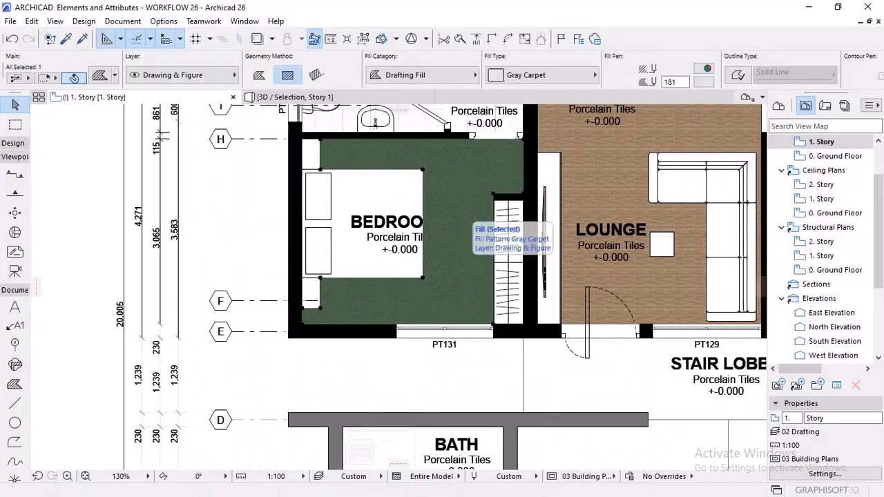
right_click(455, 213)
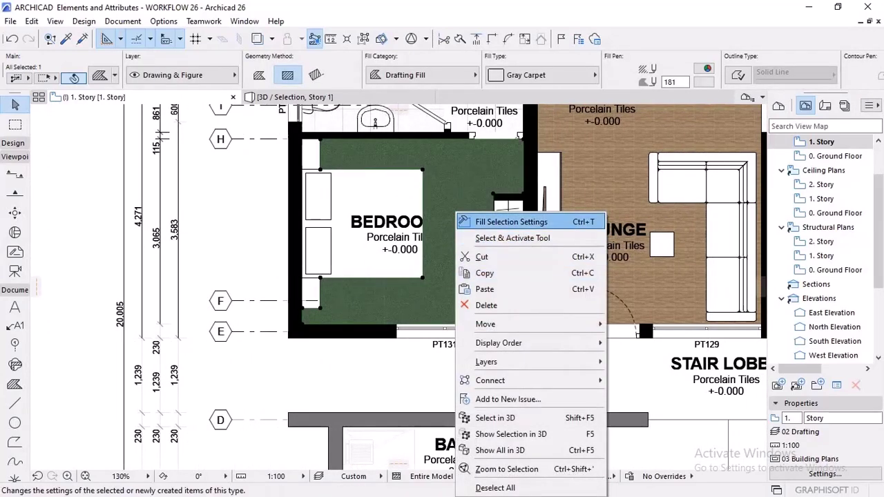
left_click(511, 222)
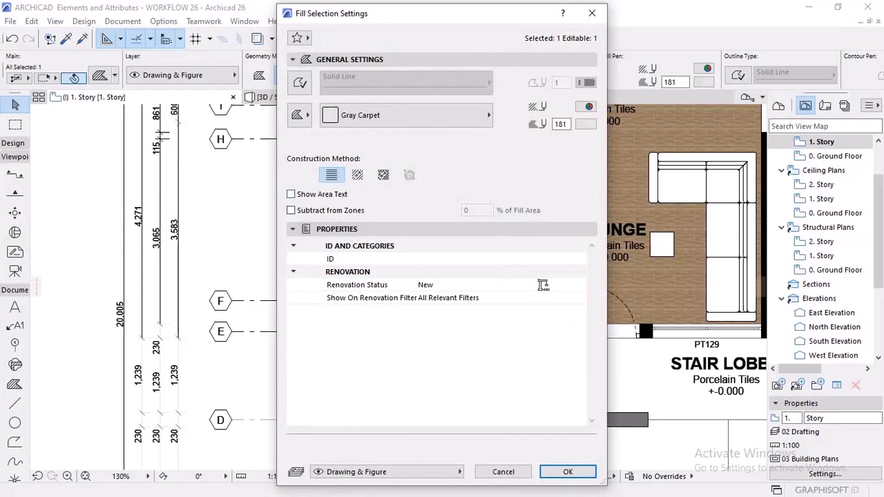
left_click(567, 471)
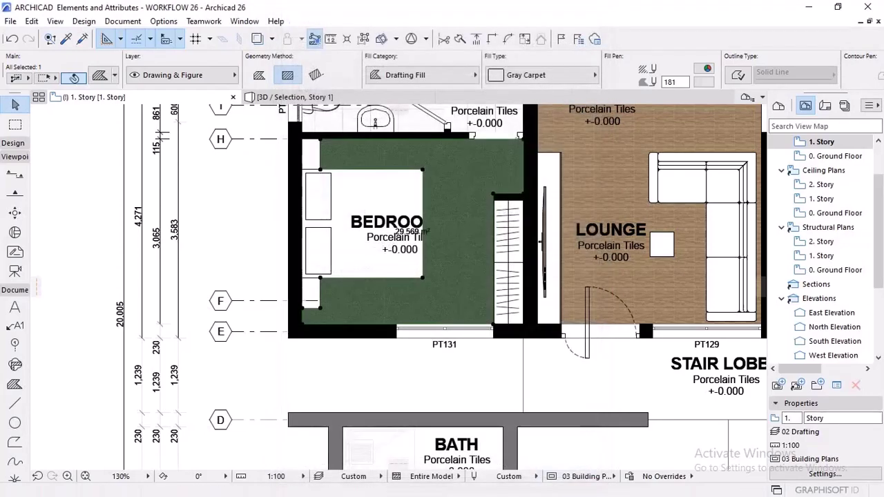
scroll(324, 242, "up", 5)
key("Escape")
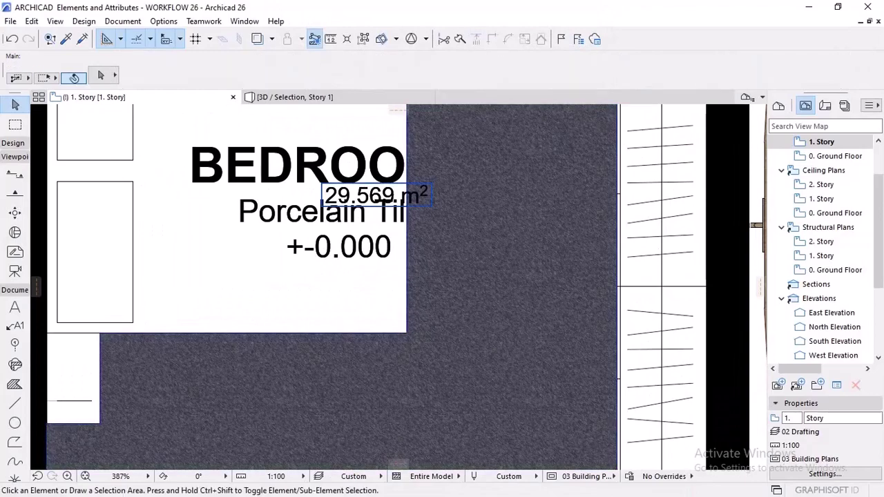
- Move the Gray Carpet fill's area text in Bedroom 2 to just below the +-0.000 level label
left_click(414, 195)
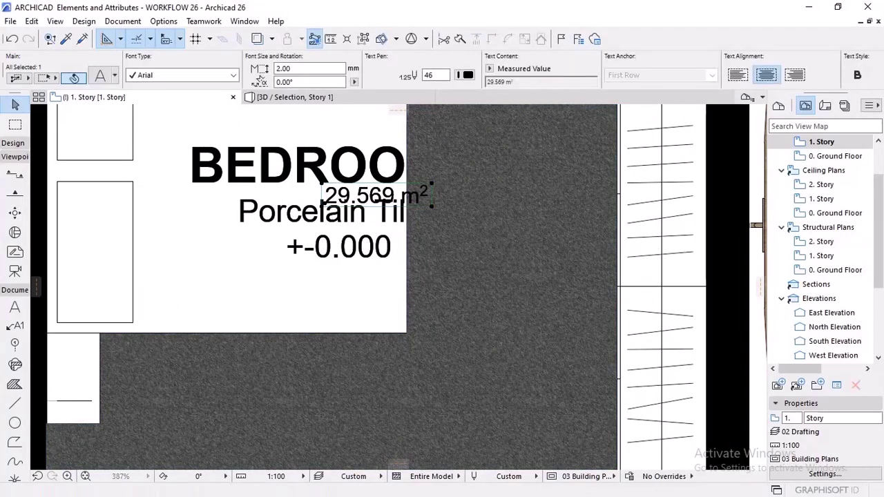
key("ctrl+d")
left_click(431, 183)
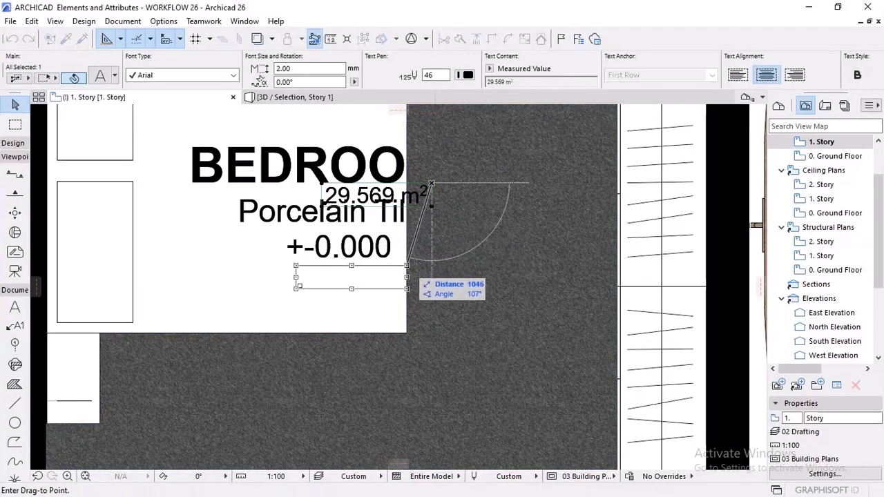
left_click(401, 273)
key("Escape")
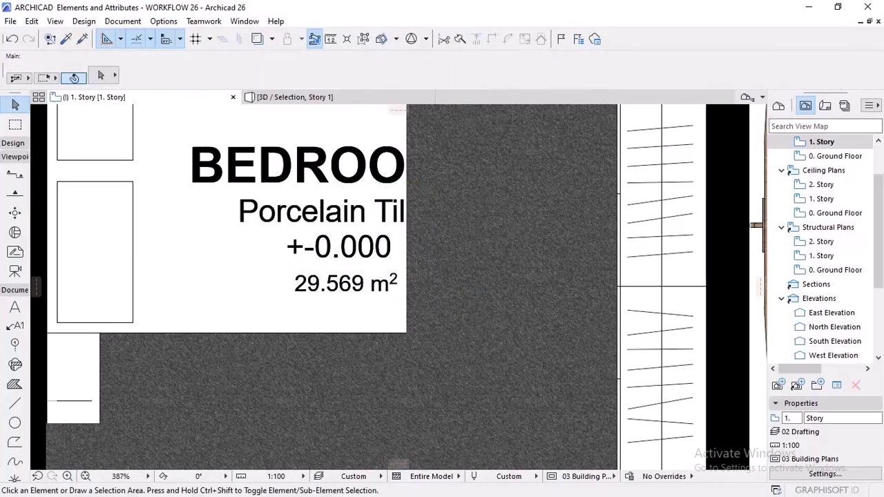
- Select the wood drafting fill on the lounge floor and review its fill selection settings
scroll(359, 291, "down", 4)
middle_click_drag(363, 291, 198, 300)
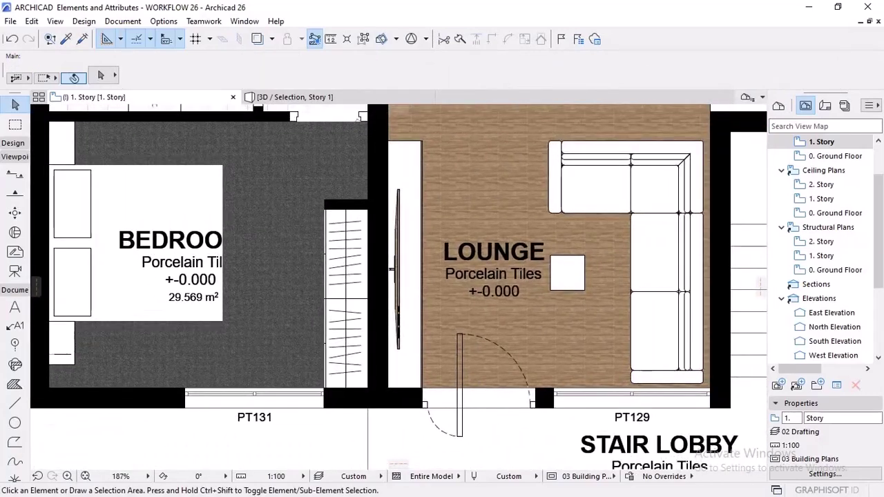
left_click(552, 273)
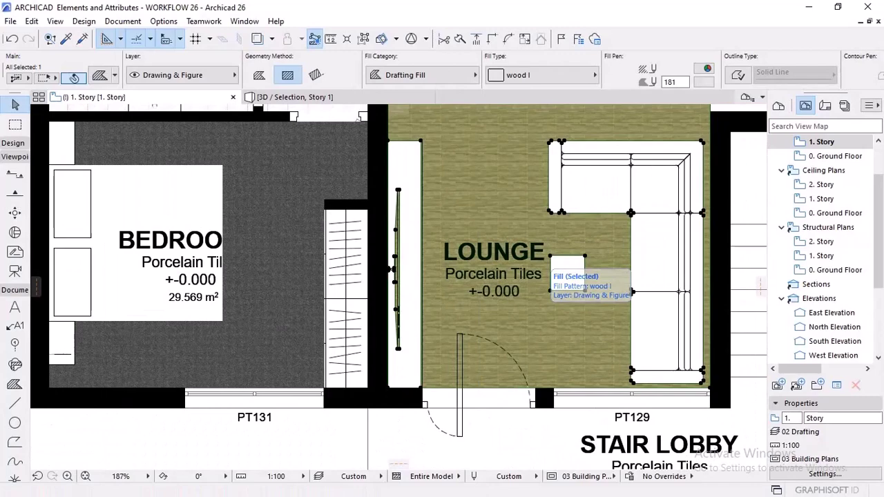
double_click(564, 283)
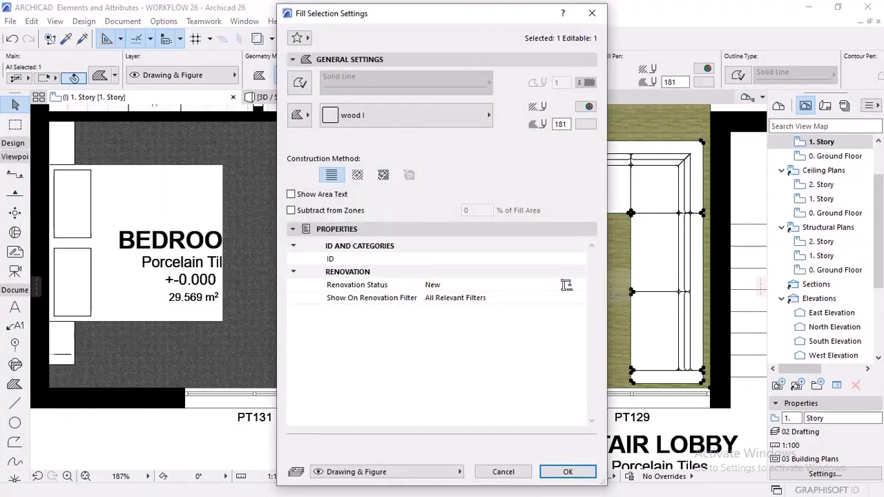
key("Return")
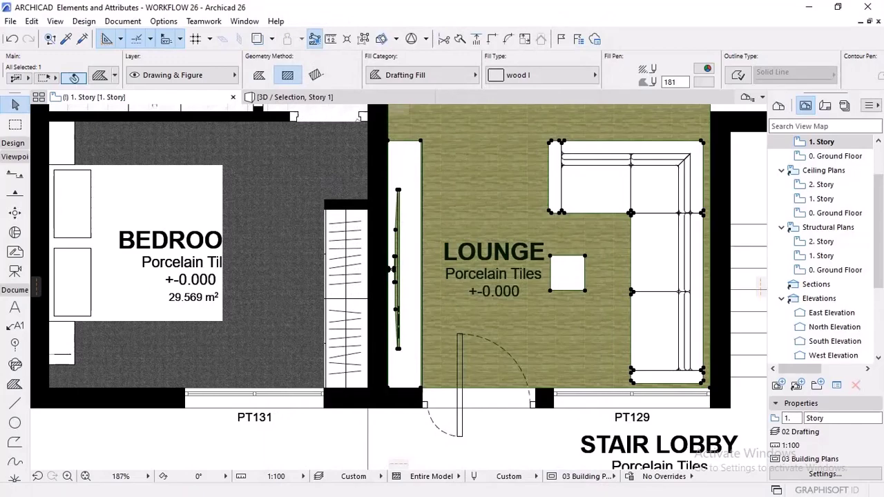
scroll(493, 262, "down", 3)
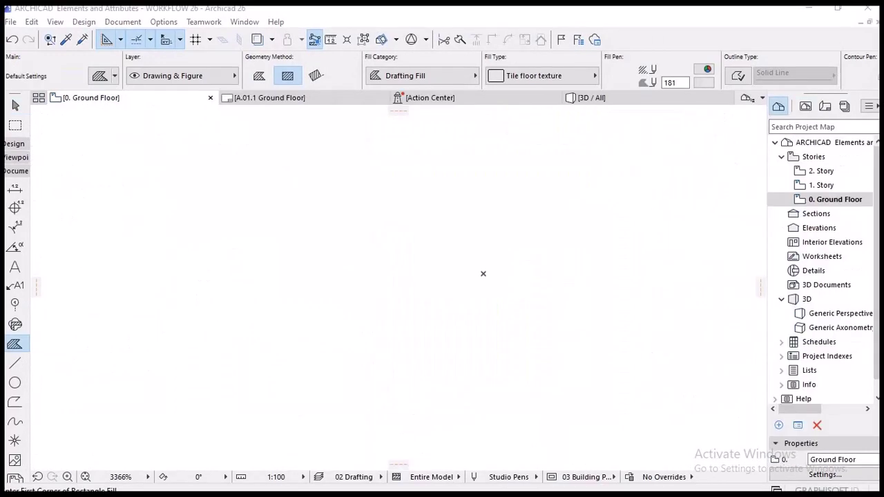
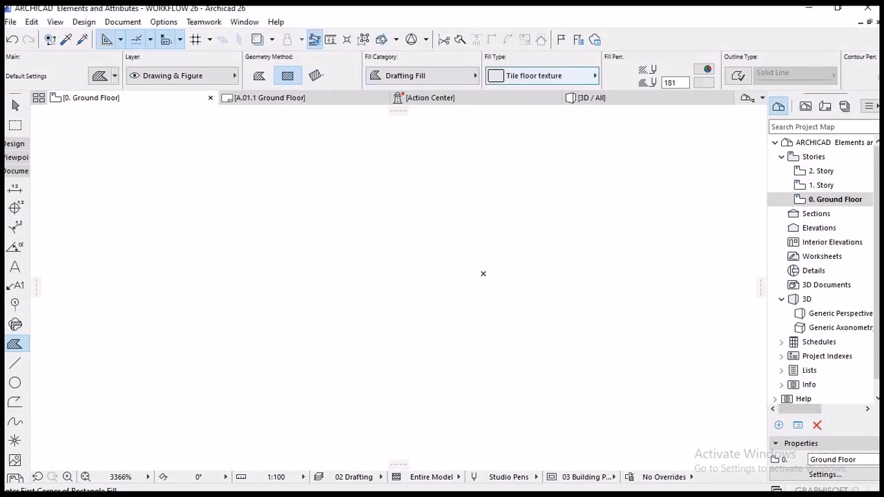
- Set the Fill tool's category to Cut Fill and look through its available fill types
left_click(542, 76)
left_click(423, 75)
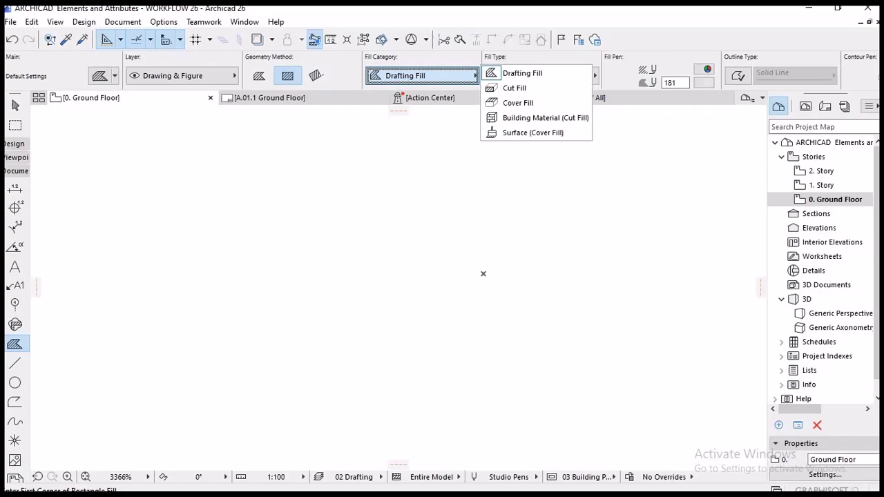
left_click(514, 88)
left_click(542, 75)
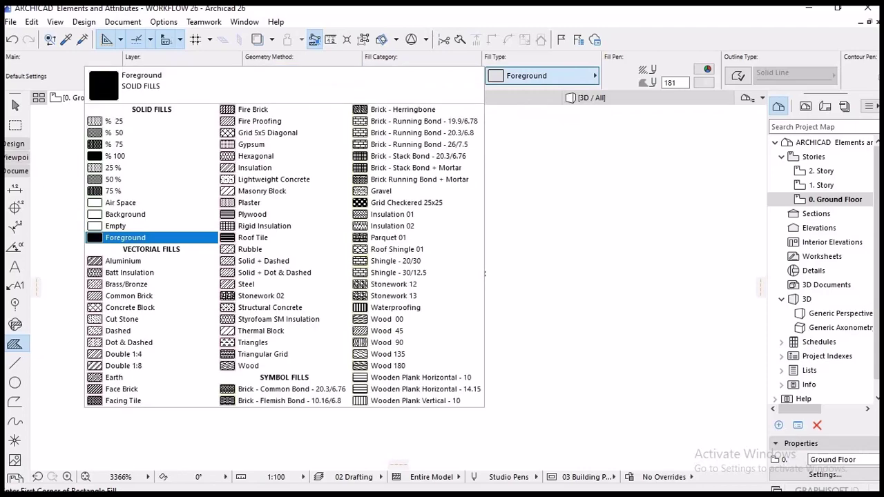
left_click(542, 76)
- Switch the Fill tool's category to Cover Fill and look through its available fill types
left_click(423, 75)
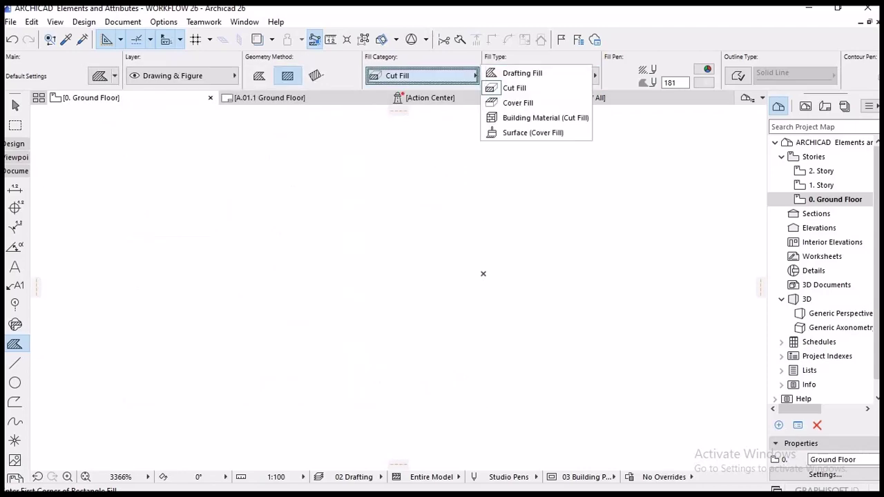
left_click(518, 103)
left_click(542, 75)
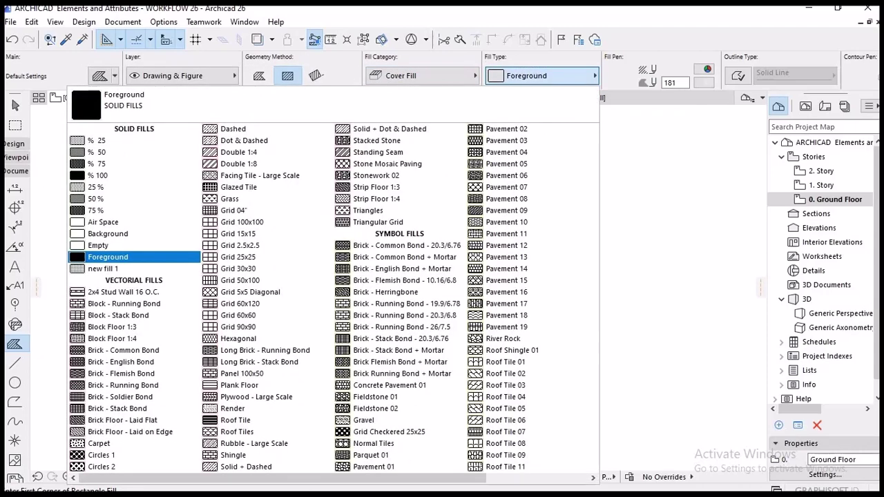
key("Escape")
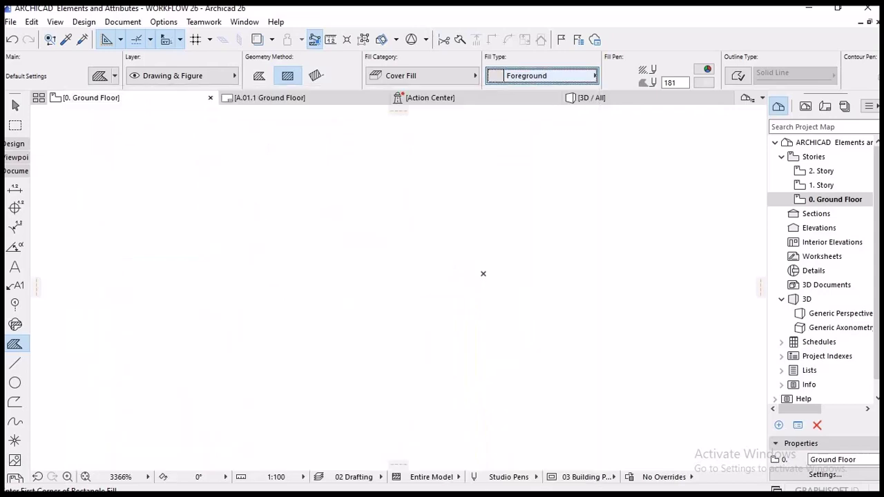
- Set the Fill tool's category to Building Material (Cut Fill) and browse the available building materials
left_click(422, 75)
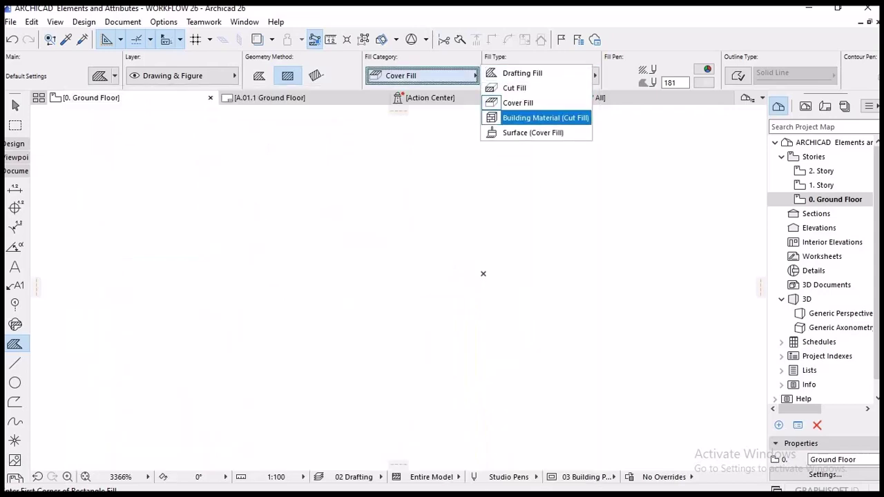
left_click(539, 117)
left_click(542, 75)
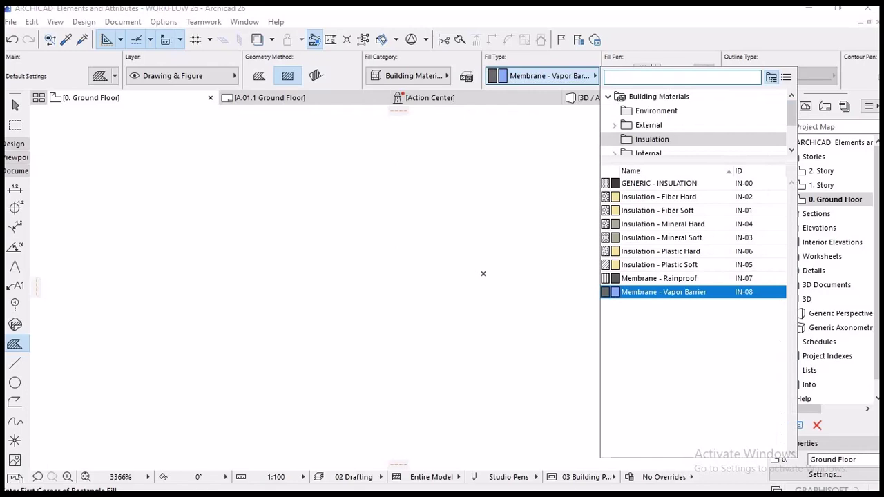
scroll(690, 125, "down", 1)
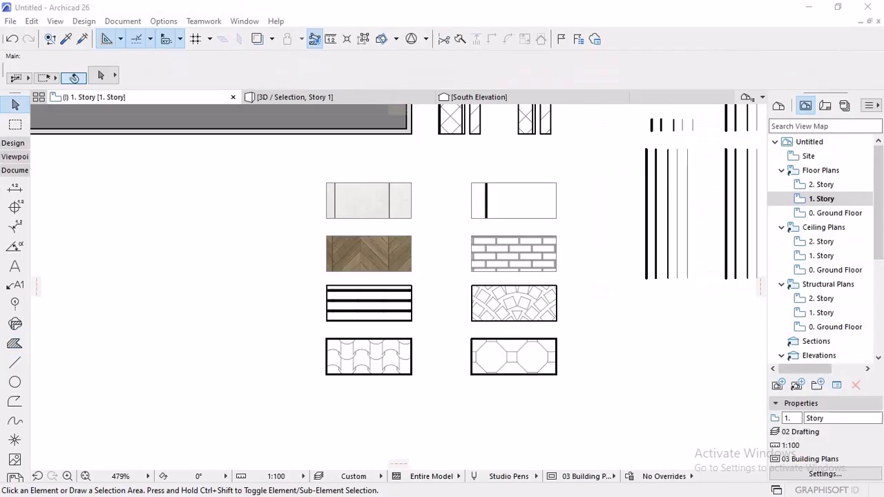
- In the 1. Story plan, select the slab sample with the square grid pattern and review its slab settings
scroll(501, 249, "up", 4)
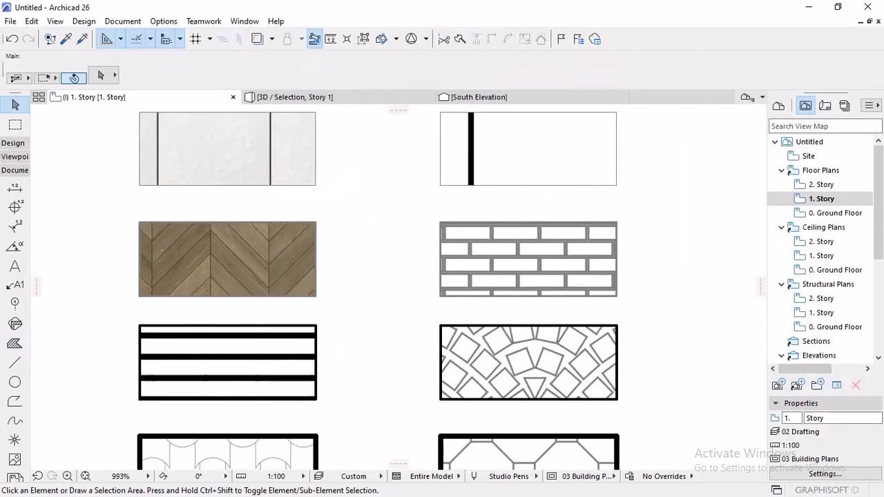
middle_click_drag(501, 248, 519, 291)
left_click(545, 290)
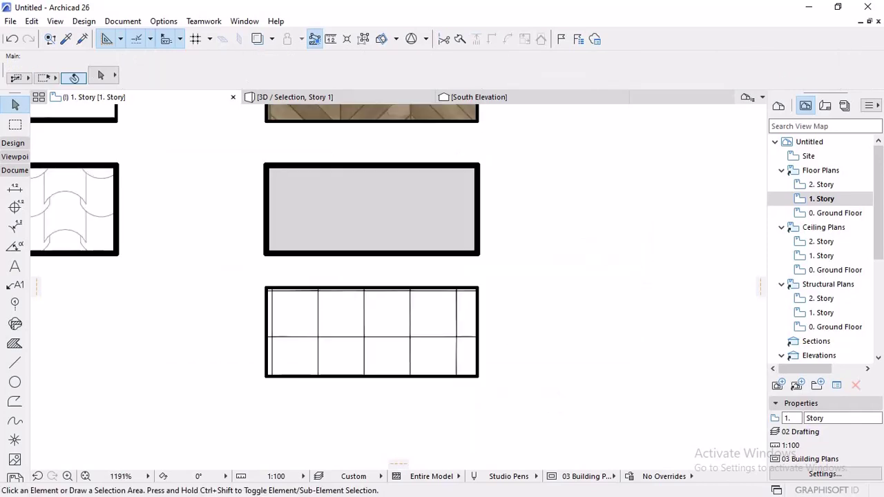
left_click(373, 331)
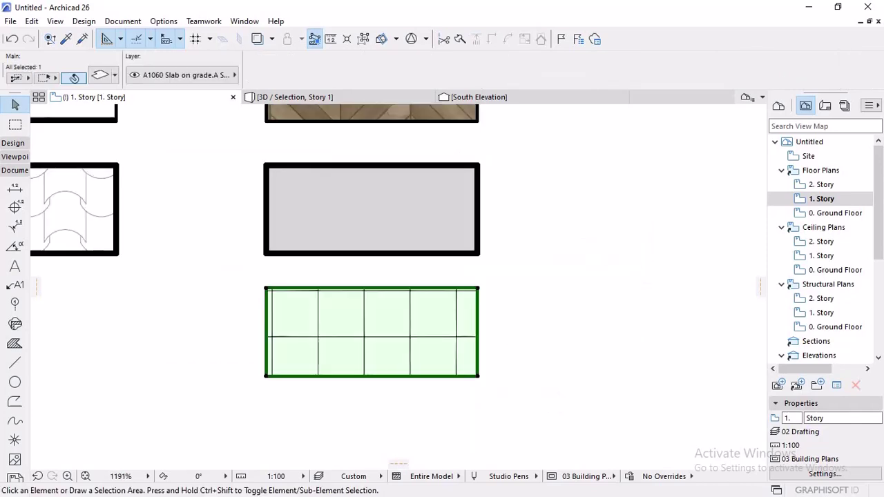
scroll(670, 80, "down", 1)
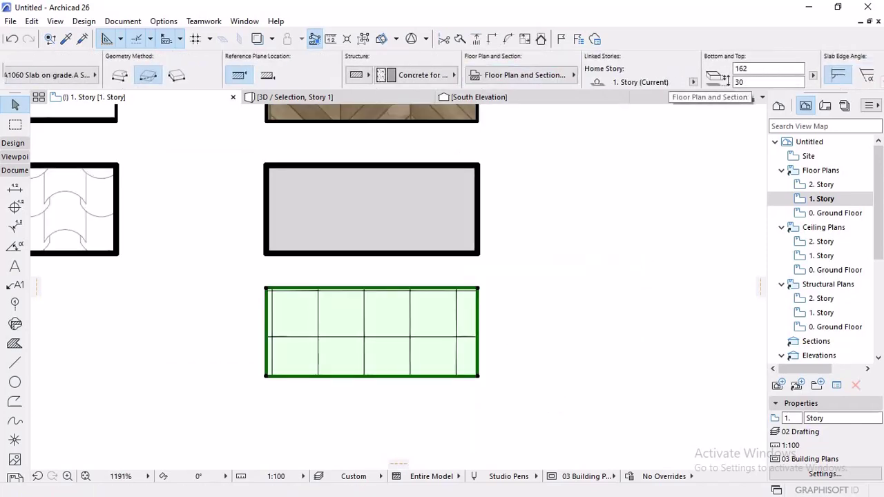
scroll(670, 80, "down", 2)
- Deselect the slab and examine the pattern and texture fills across the row of slab samples
left_click(507, 270)
scroll(507, 270, "up", 3)
middle_click_drag(506, 270, 562, 279)
scroll(574, 221, "down", 2)
scroll(574, 191, "down", 3)
middle_click_drag(574, 191, 575, 272)
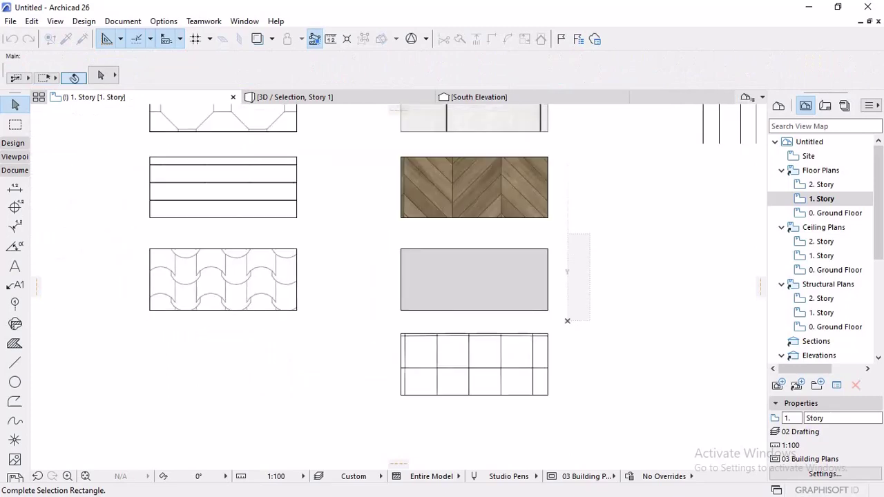
middle_click_drag(561, 187, 541, 298)
scroll(549, 254, "down", 2)
scroll(397, 283, "down", 3)
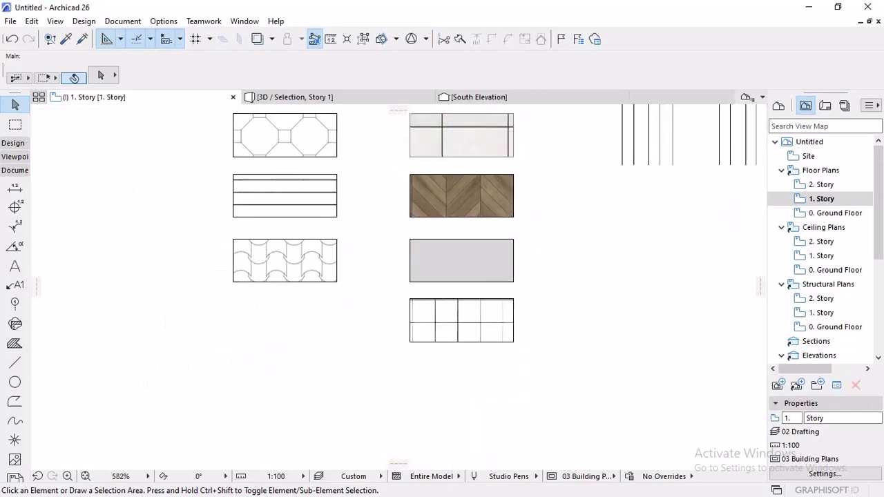
scroll(442, 283, "up", 3)
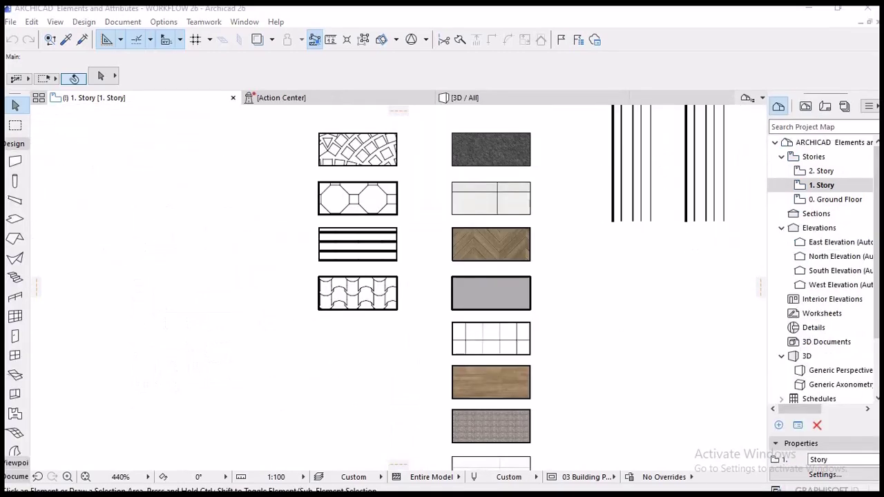
- Turn off the True Line Weight display for the slab and line samples in the 1. Story plan
left_click(54, 22)
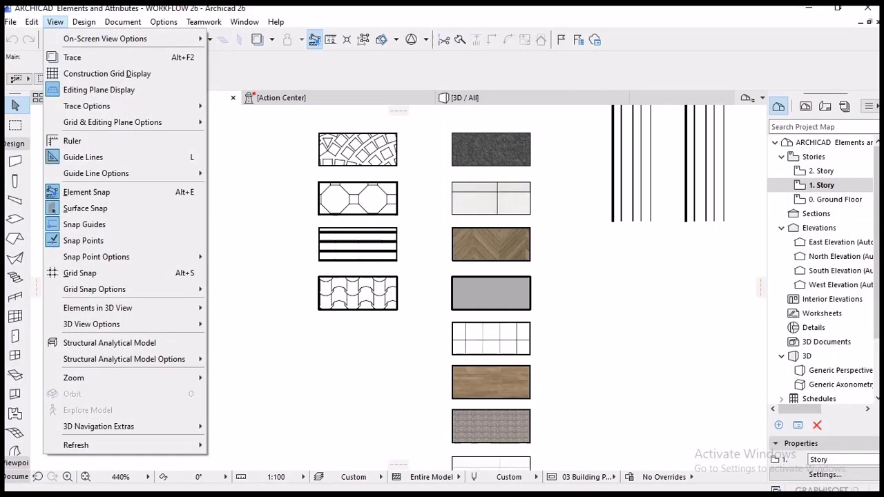
mouse_move(104, 39)
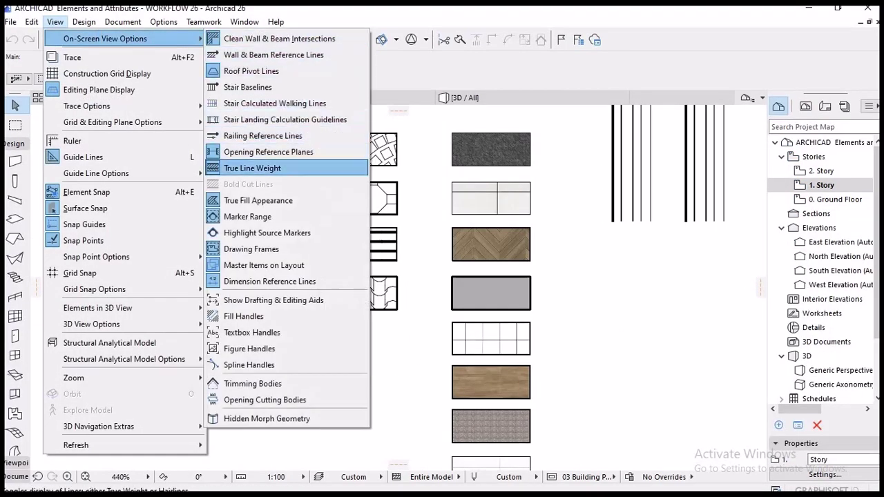
left_click(252, 168)
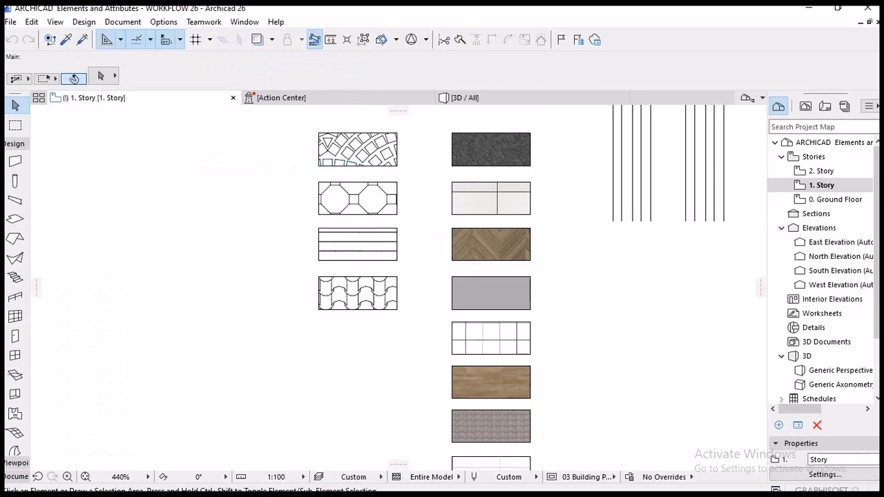
scroll(484, 228, "up", 3)
scroll(249, 277, "down", 1)
- Show the Attributes toolbar and place it above the drawing area, clear of the slab samples
left_click(204, 21)
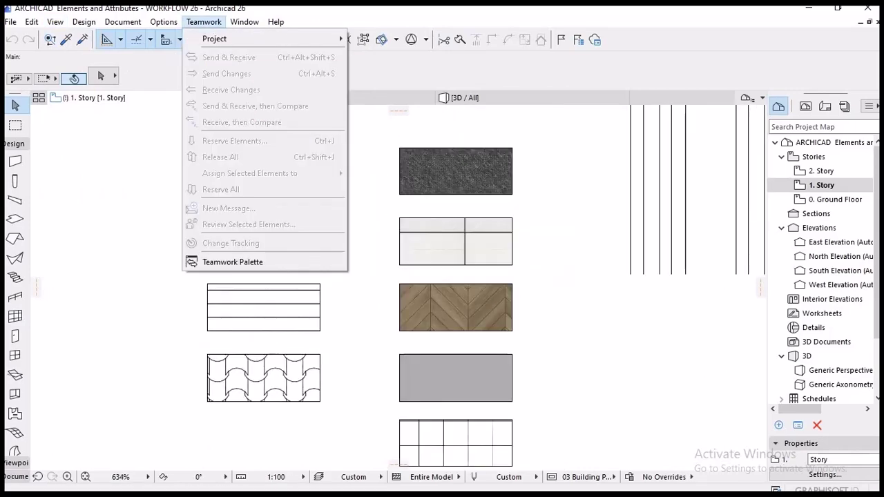
mouse_move(245, 21)
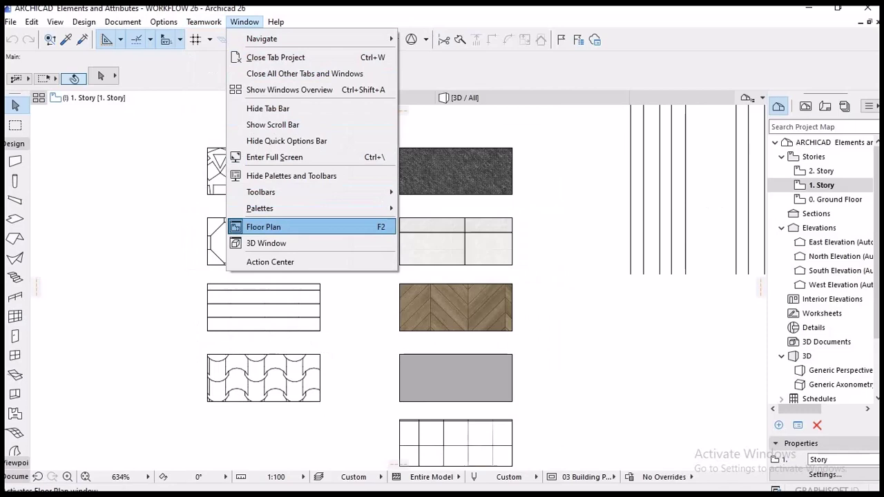
mouse_move(276, 208)
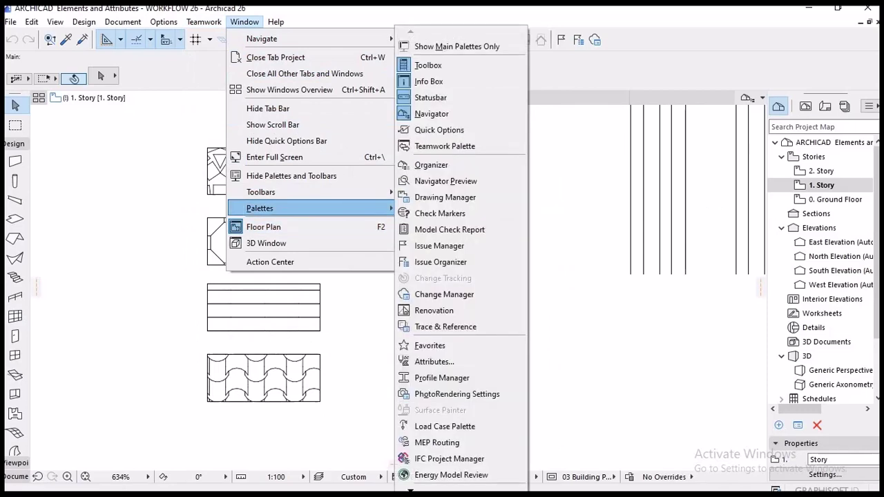
mouse_move(269, 192)
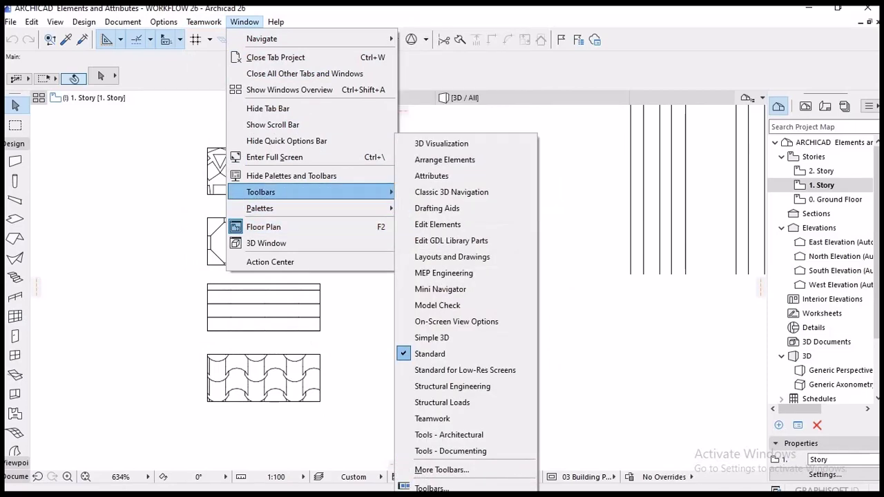
left_click(434, 177)
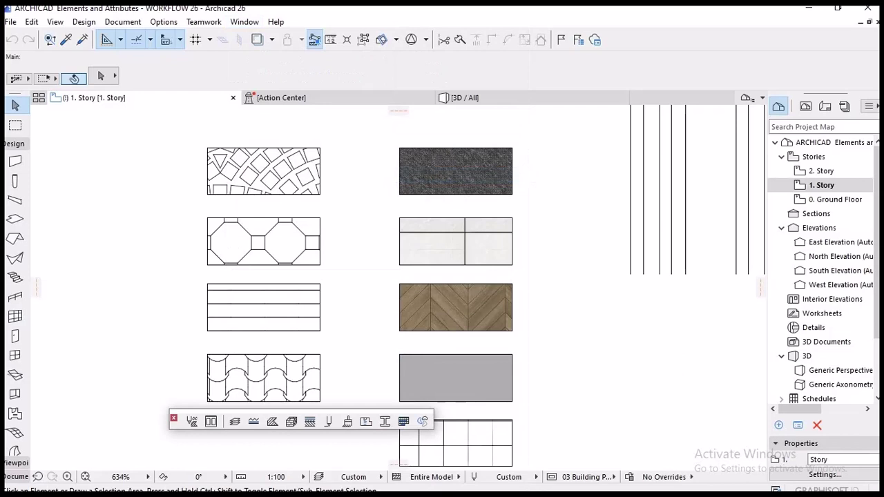
left_click_drag(183, 421, 313, 63)
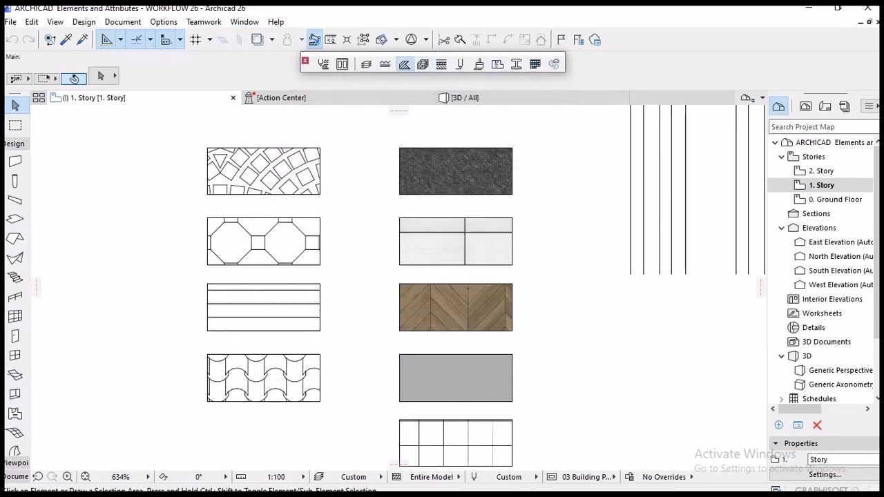
- Open the Fills attribute settings and review the Porcelain tile image fill along with its renaming and duplication options
left_click(404, 64)
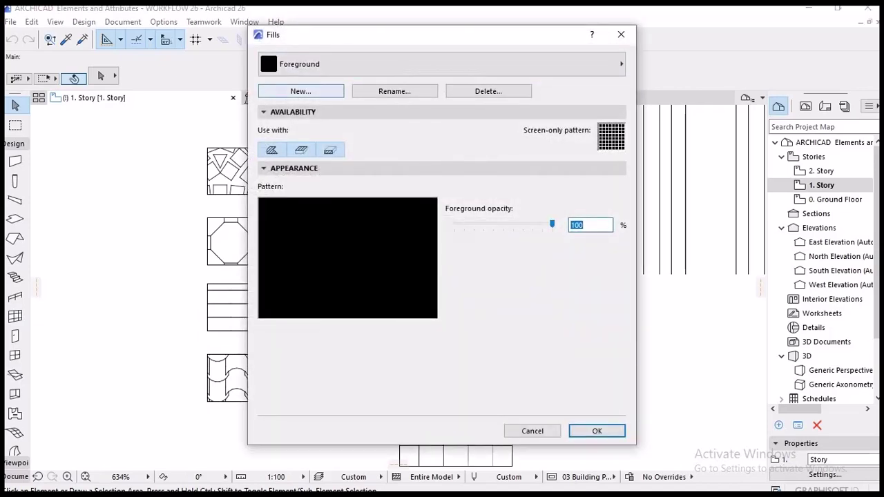
left_click(442, 64)
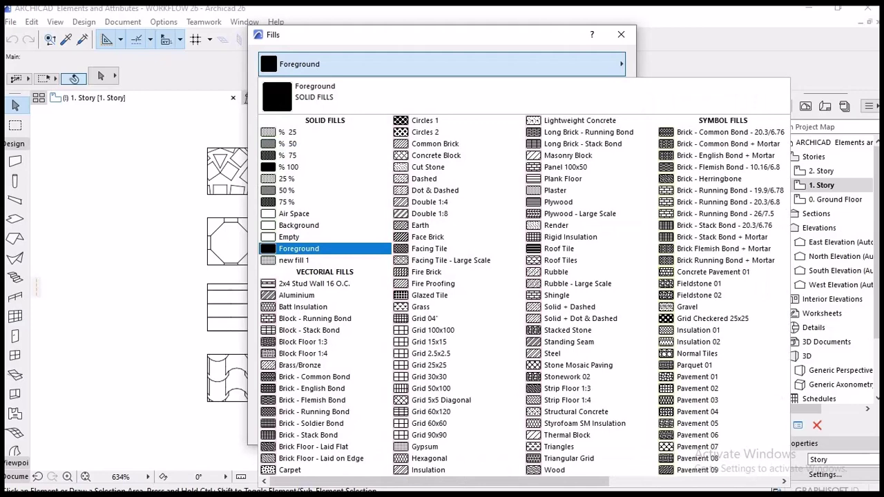
left_click(442, 63)
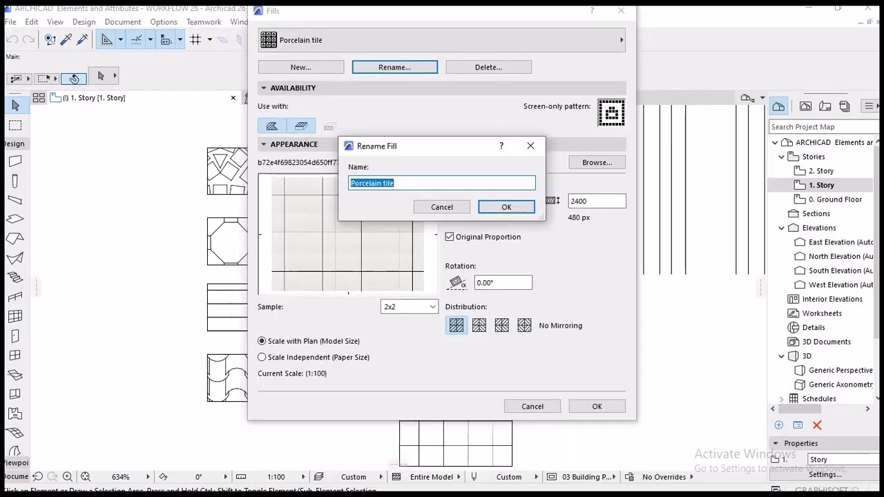
key("Escape")
left_click(300, 67)
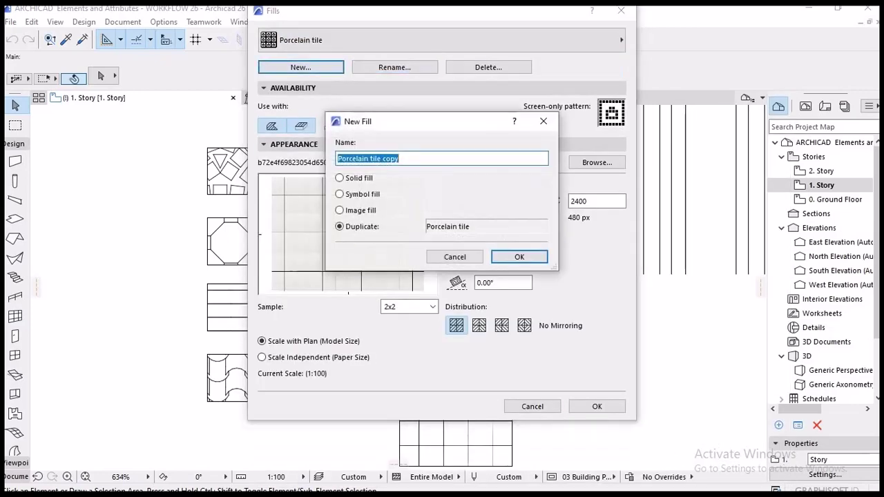
key("Escape")
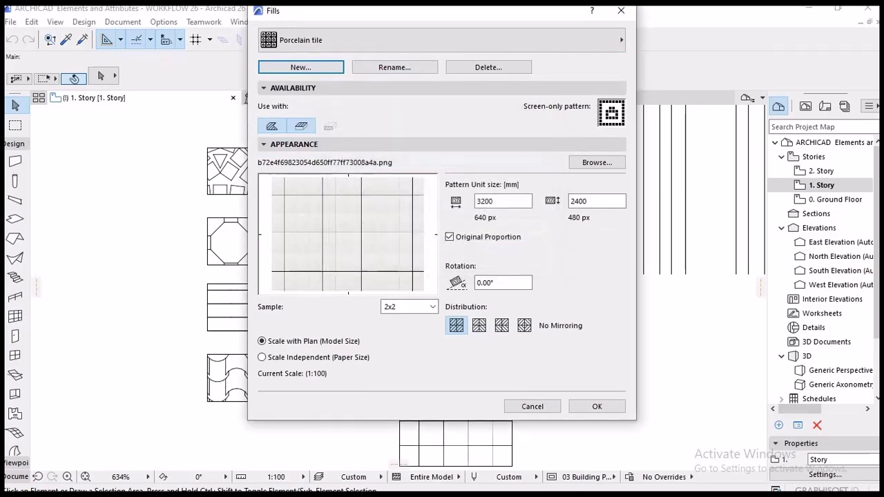
- Browse the list of available fills, from the image fills back through the solid, vectorial and symbol fills
left_click(386, 40)
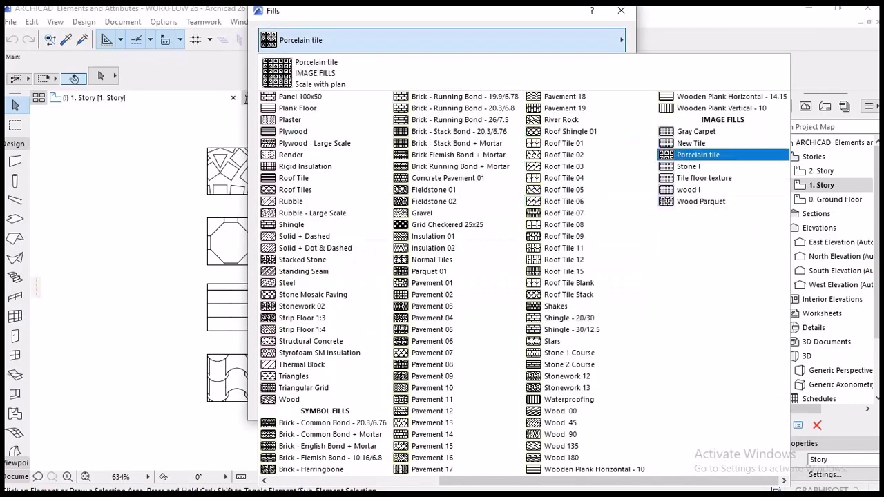
left_click(698, 154)
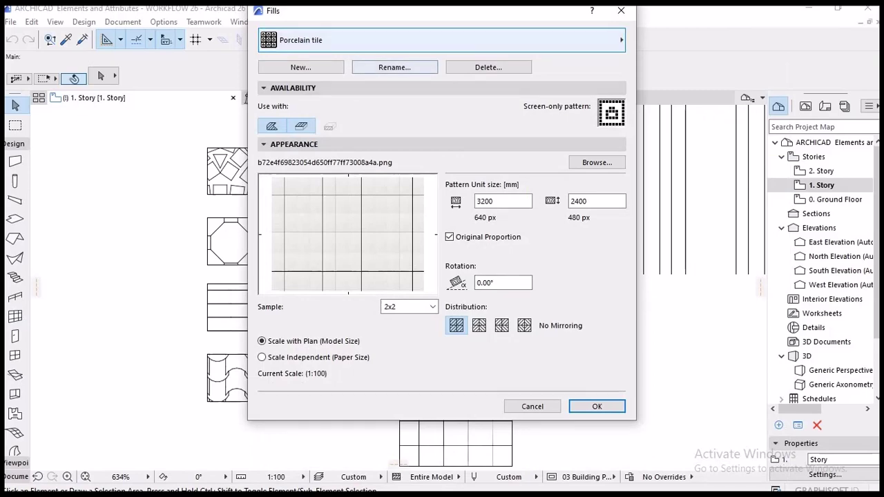
left_click(407, 41)
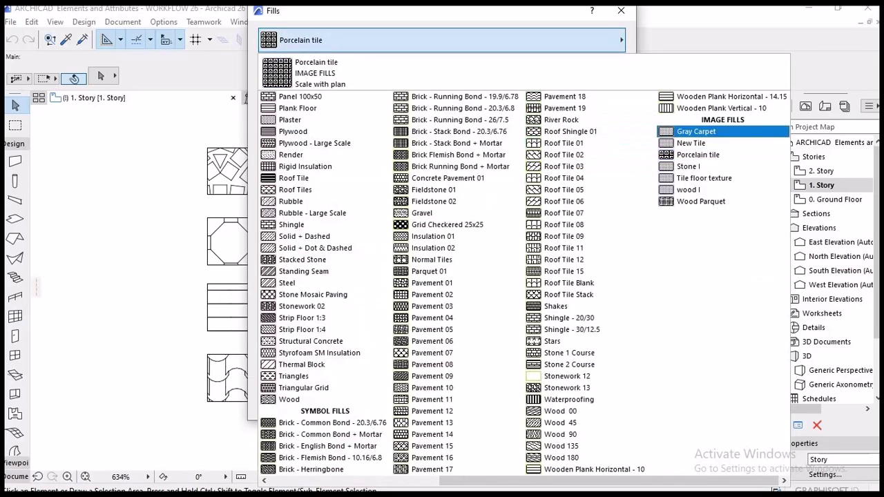
scroll(601, 201, "left", 2)
key("Left")
key("Left")
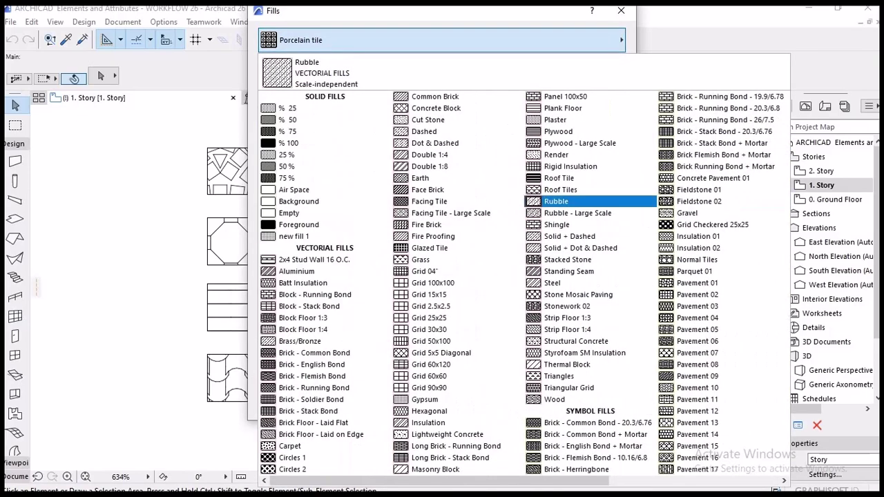
key("Down")
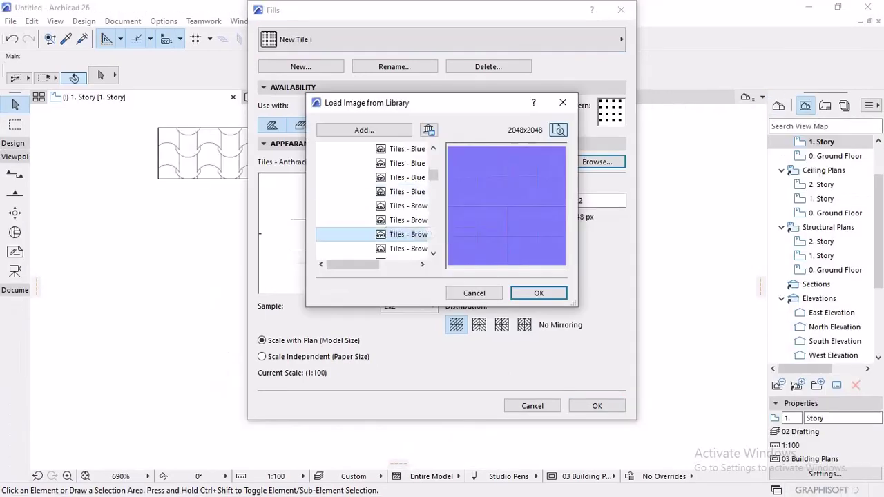
- Browse the library's tile texture images as possible sources for the New Tile i image fill
scroll(386, 207, "down", 3)
scroll(380, 234, "down", 5)
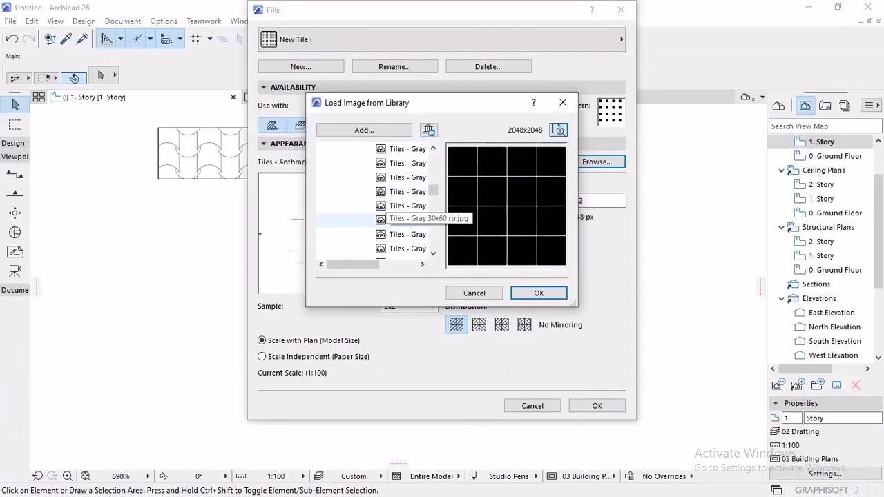
left_click(408, 234)
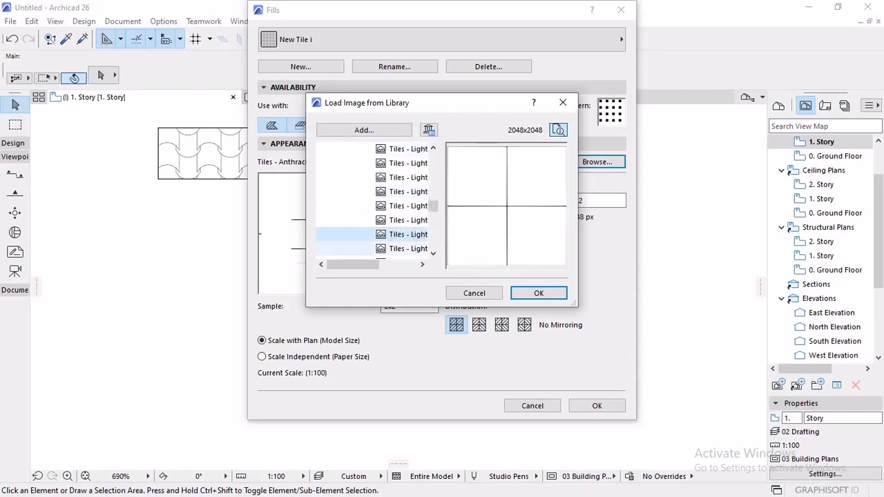
scroll(408, 234, "down", 6)
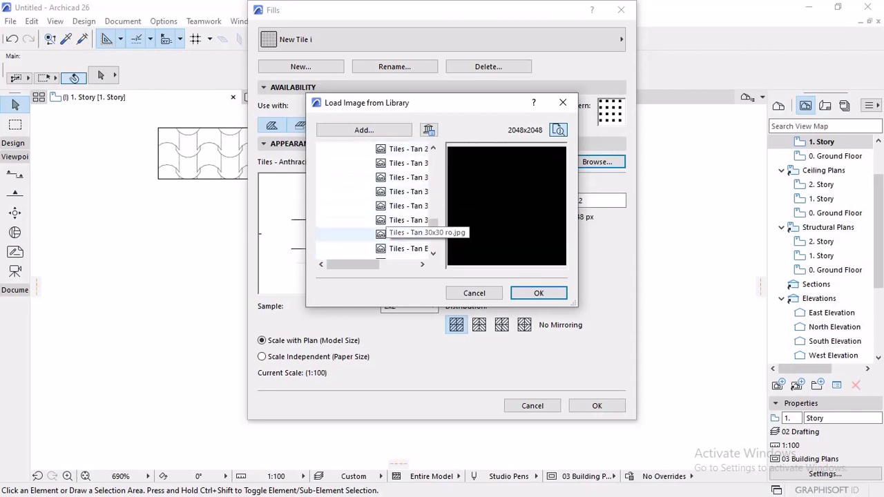
scroll(407, 238, "down", 6)
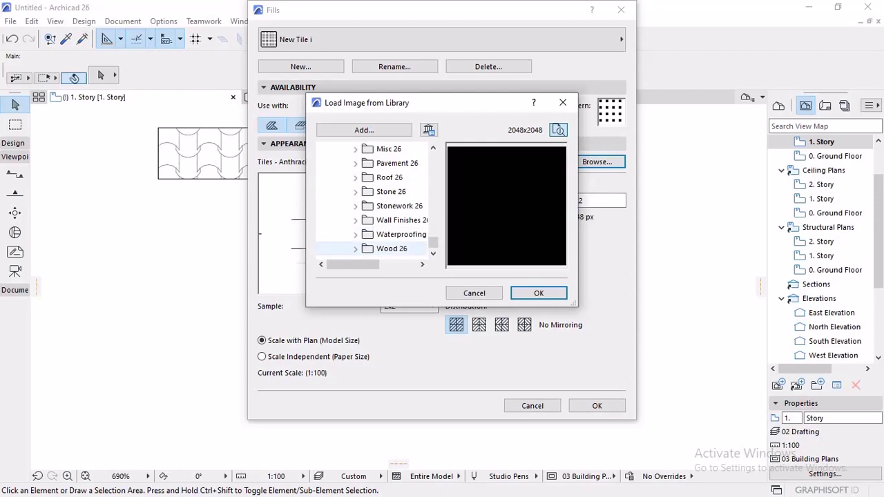
- Open the Wood 26 library folder and preview several of its wood texture images for the image fill
double_click(408, 247)
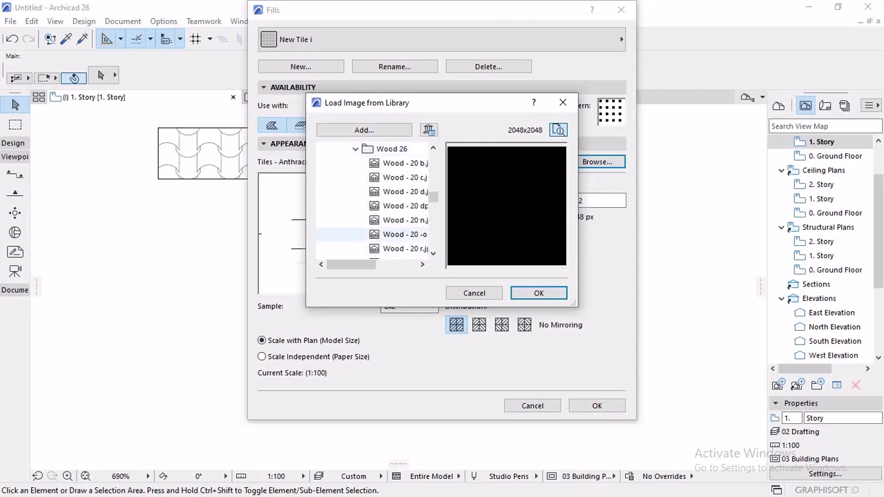
left_click(408, 219)
left_click(408, 191)
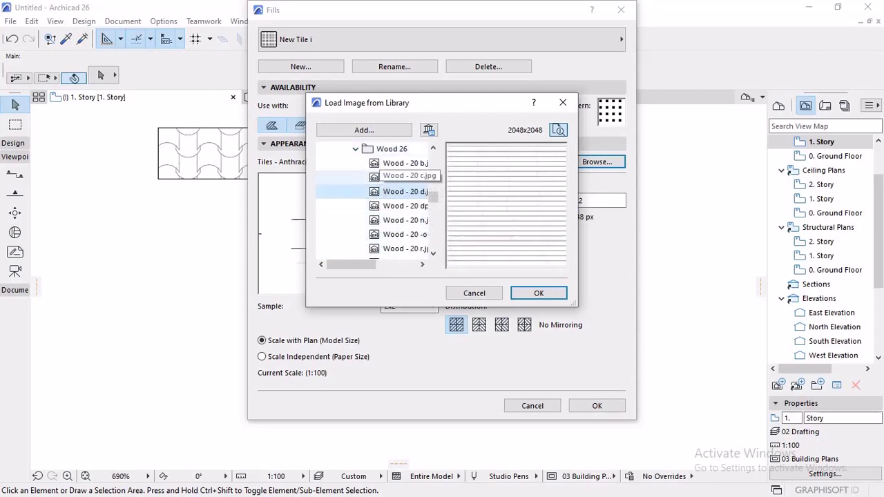
left_click(408, 163)
scroll(407, 191, "down", 3)
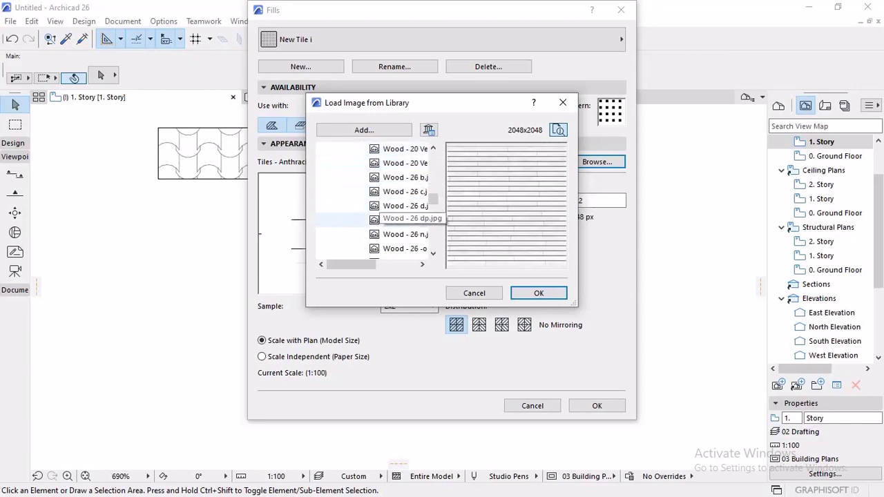
left_click(406, 219)
scroll(406, 221, "down", 3)
left_click(406, 234)
left_click(408, 191)
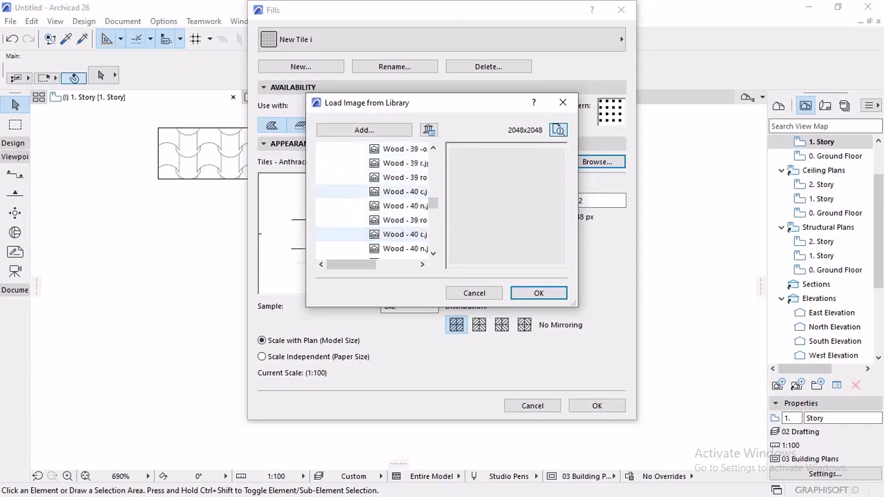
left_click(408, 234)
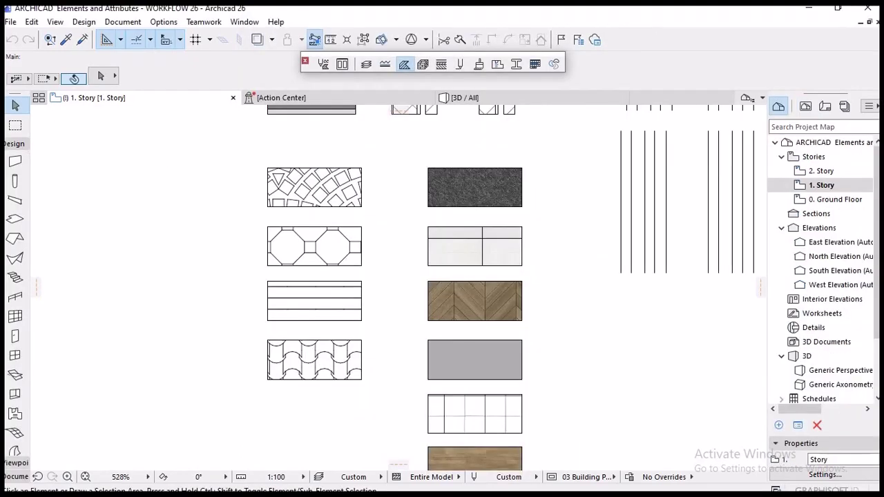
- Open the Fills attribute settings and view the Concrete Block vectorial fill
left_click(405, 65)
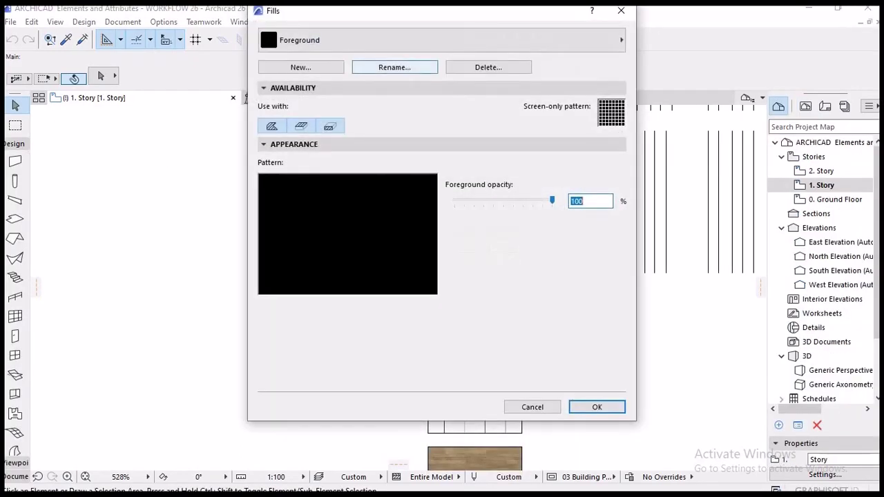
left_click(313, 41)
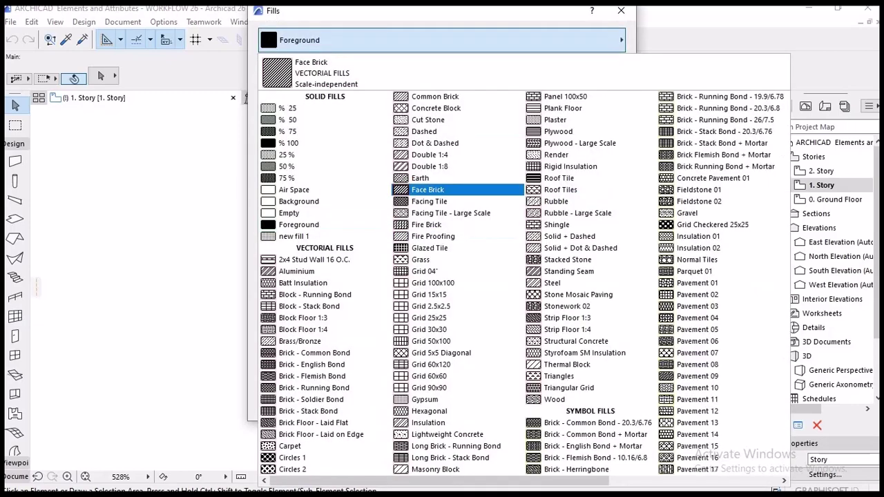
left_click(436, 107)
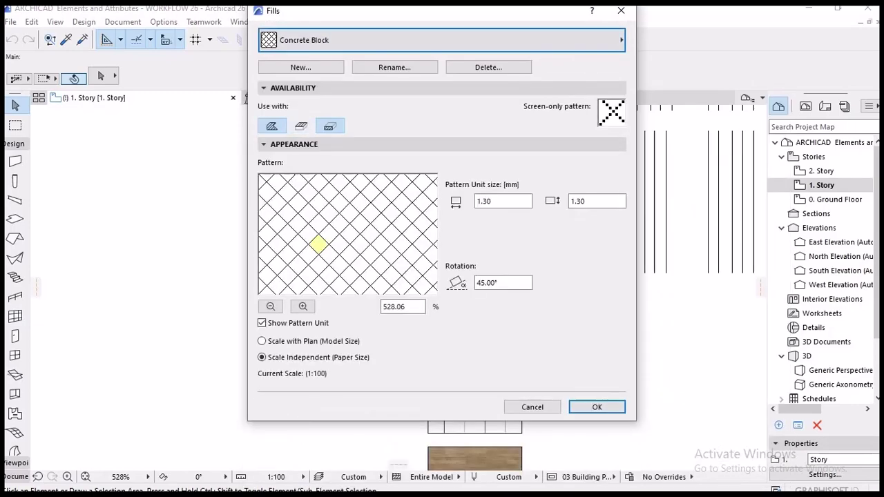
- Duplicate the Gray Carpet image fill as TEST FILL and load a different texture image from the library into it
left_click(313, 42)
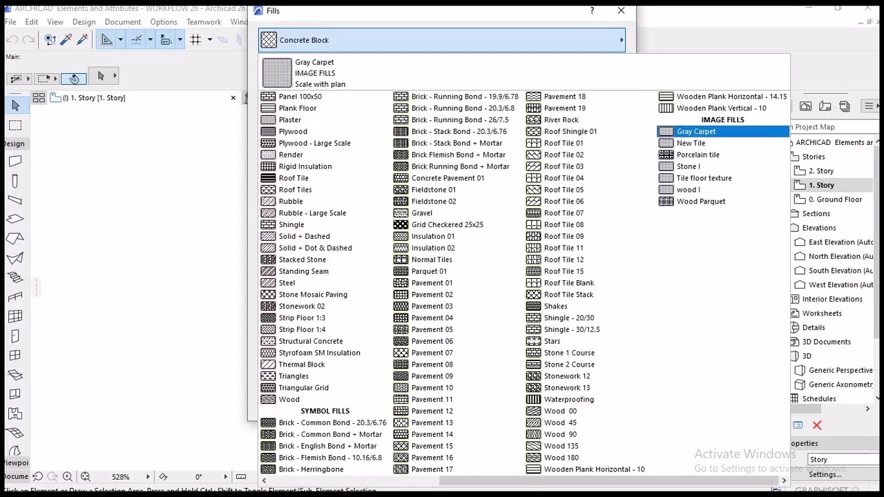
left_click(696, 131)
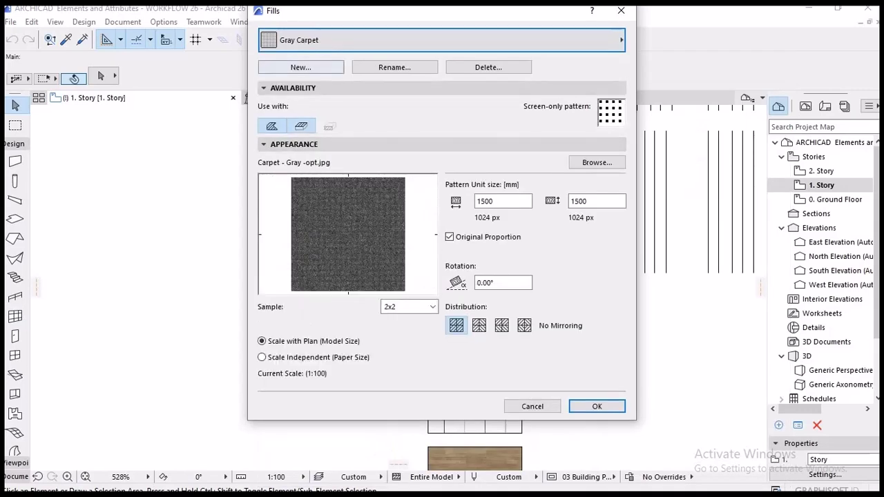
left_click(301, 67)
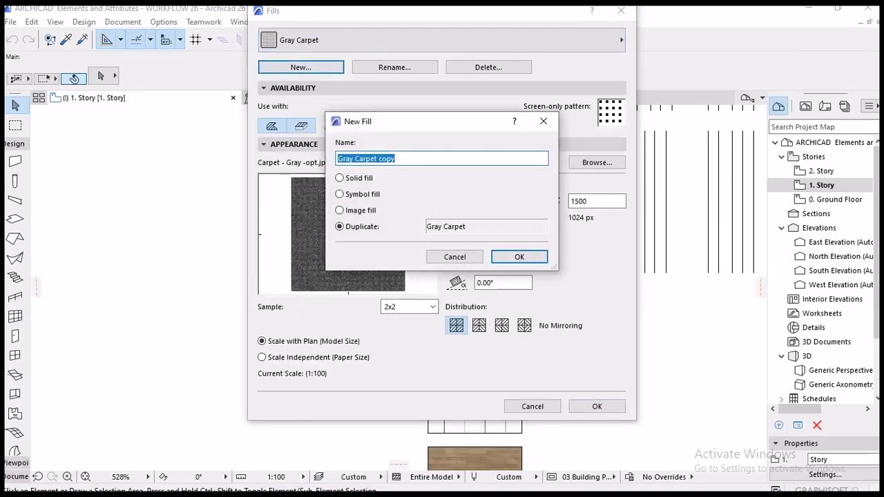
type("TEST FILL")
key("Return")
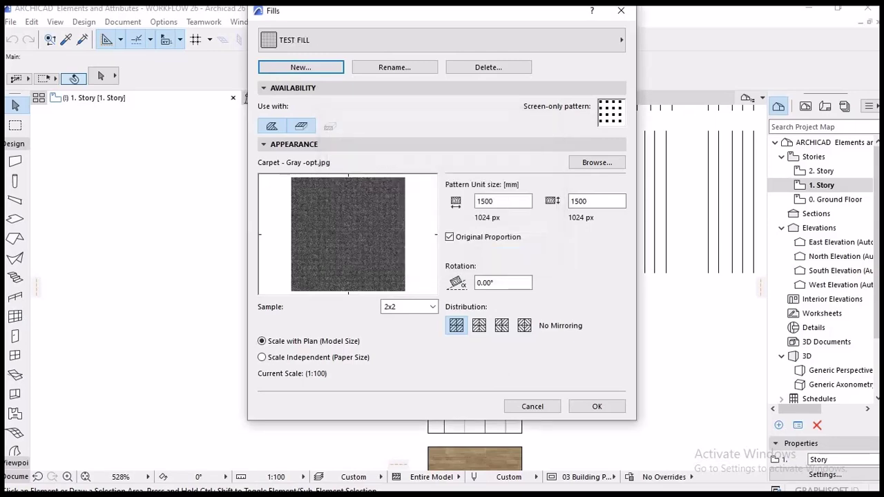
left_click(597, 162)
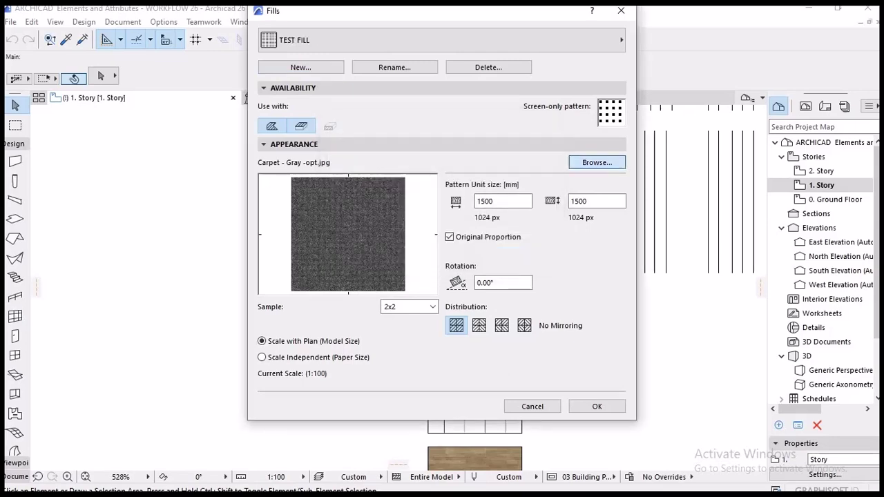
left_click(409, 192)
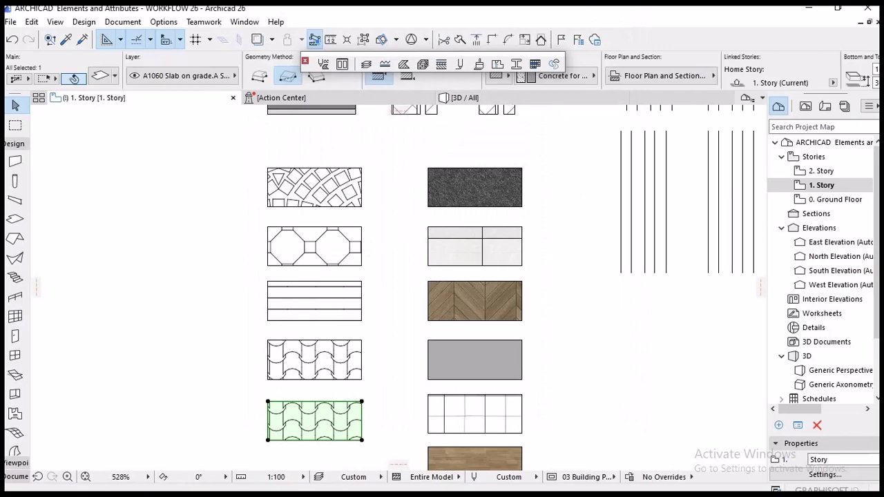
- In the selection settings of the lowest roof-tile slab sample, set the cover fill to TEST FILL
key("ctrl+t")
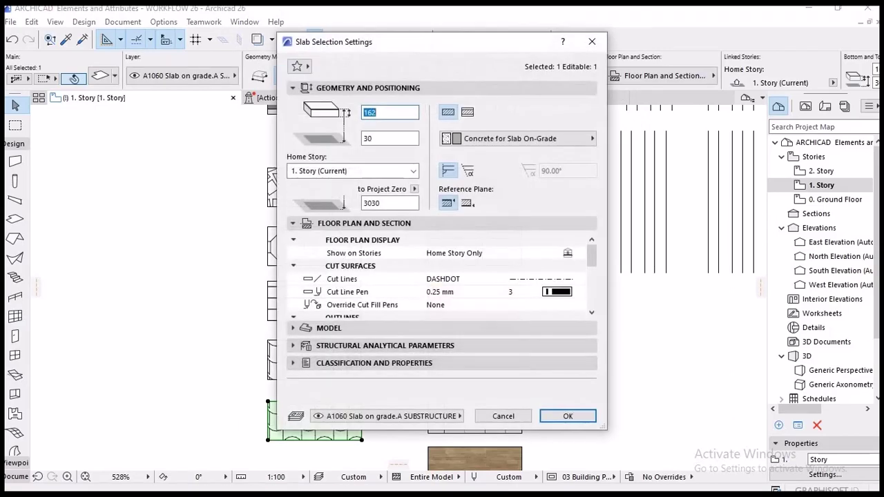
scroll(442, 276, "down", 4)
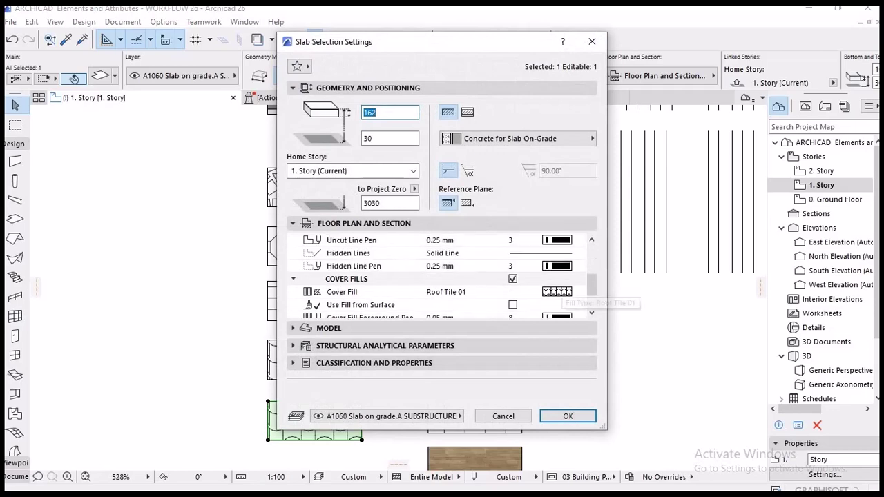
left_click(579, 290)
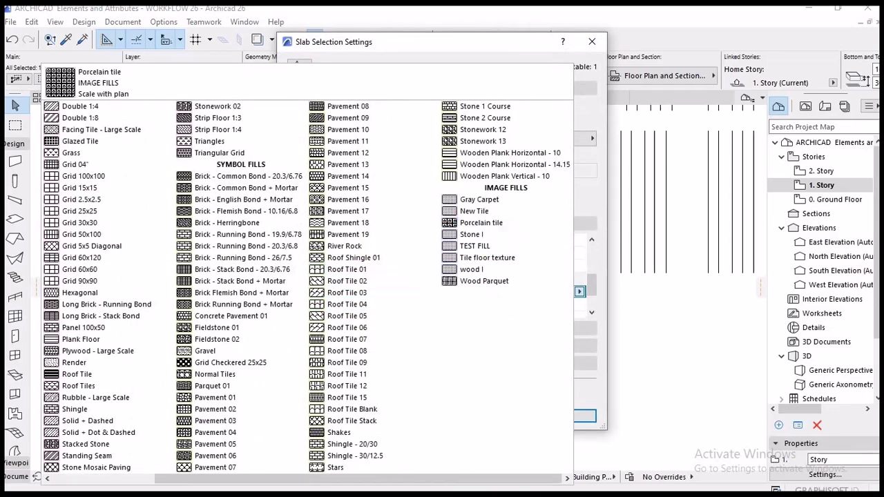
left_click(475, 246)
- Set the slab's hidden line pen and uncut line pen to pen 6 (0.15 mm)
left_click(579, 265)
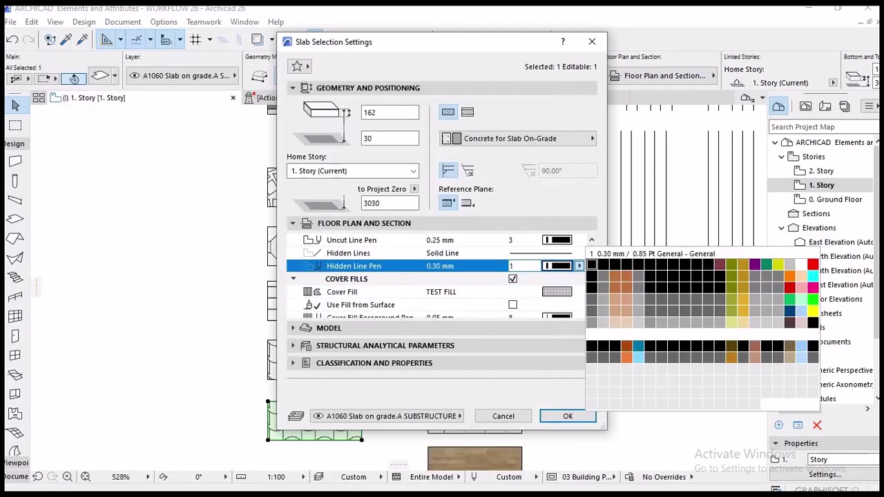
left_click(650, 264)
left_click(579, 240)
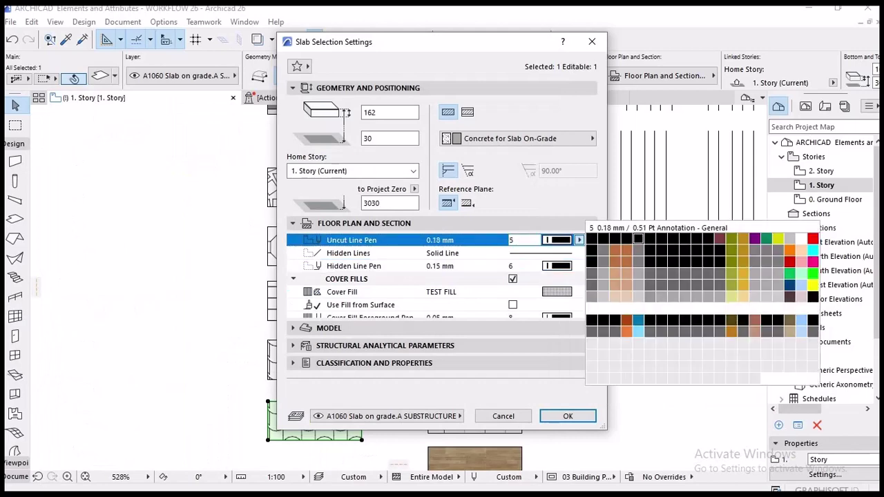
left_click(649, 238)
- Check the cover fill foreground pen, apply the slab settings, and inspect the deselected slab's texture up close
scroll(442, 276, "down", 1)
left_click(579, 279)
left_click(579, 279)
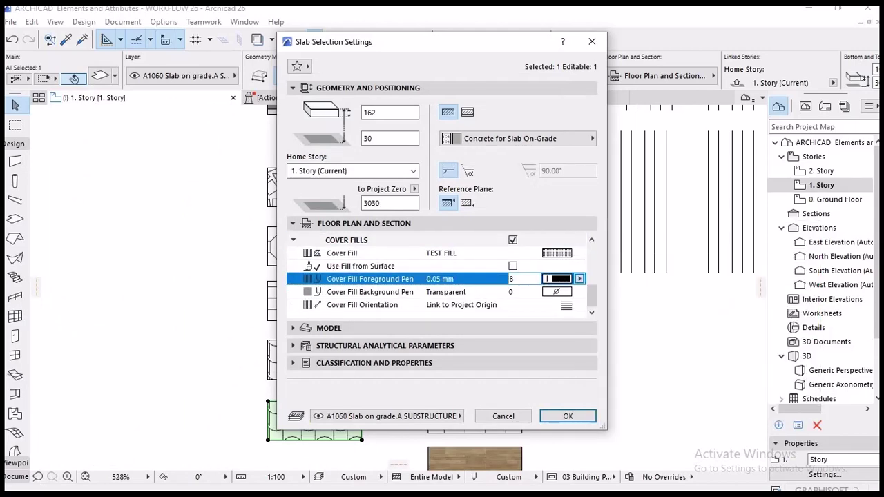
left_click(568, 416)
key("Escape")
scroll(291, 436, "up", 10)
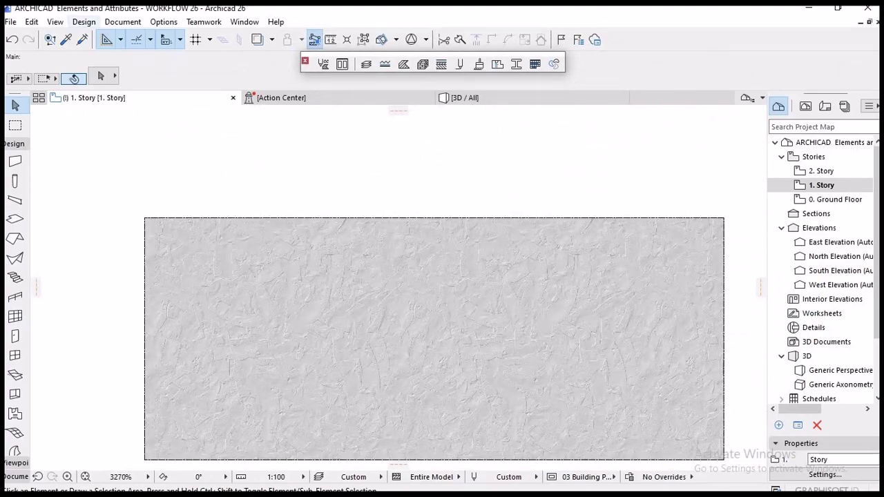
- Duplicate the % 75 solid fill as % 75 FOREGROUND and lower the new fill's foreground opacity
left_click(55, 21)
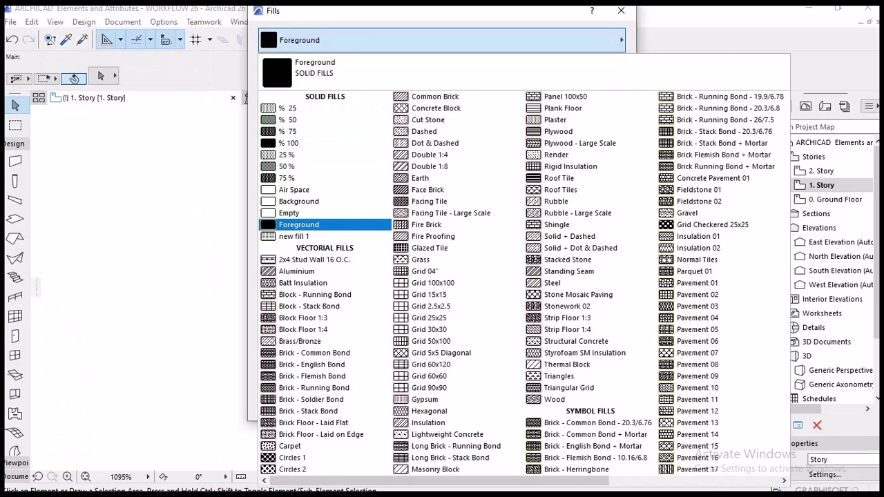
left_click(359, 40)
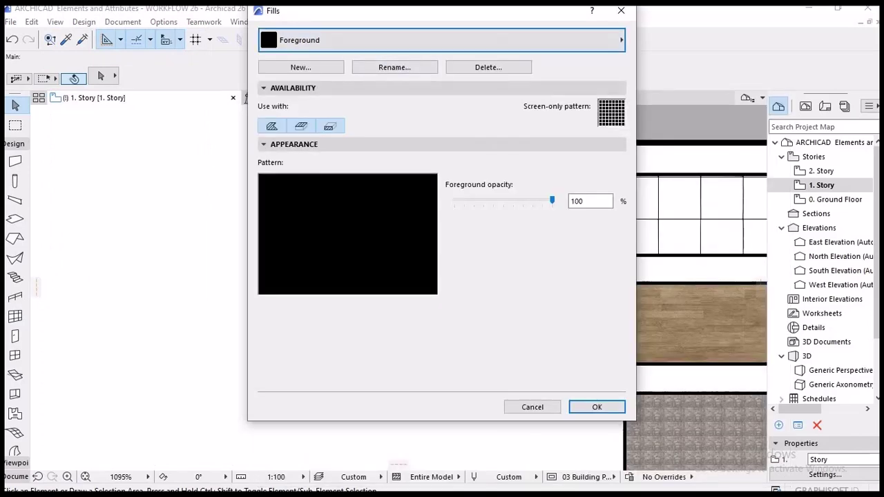
left_click(338, 41)
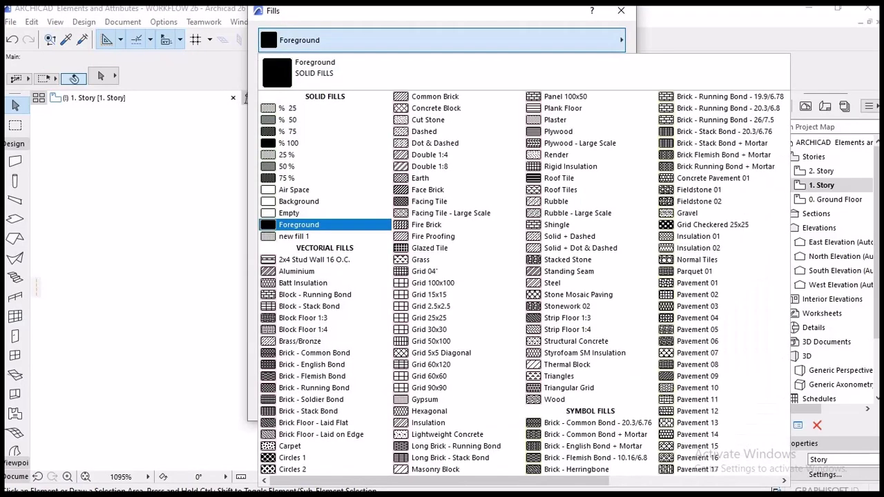
left_click(287, 131)
left_click(300, 67)
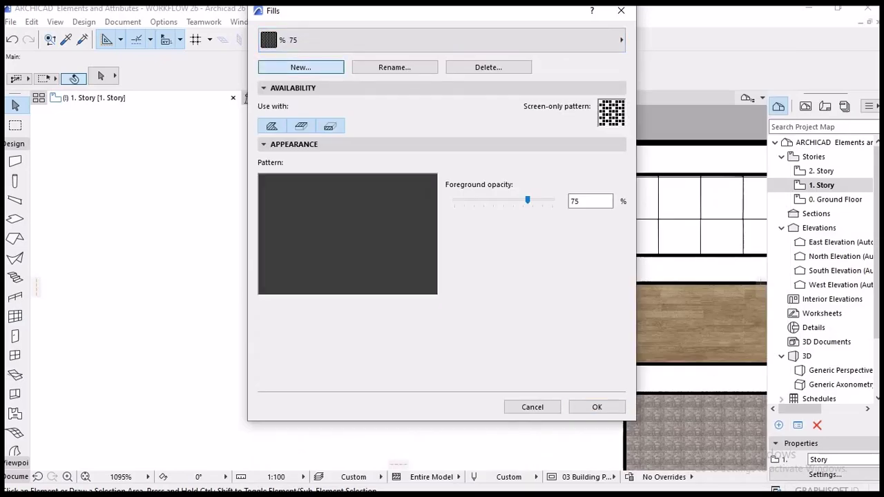
left_click(519, 257)
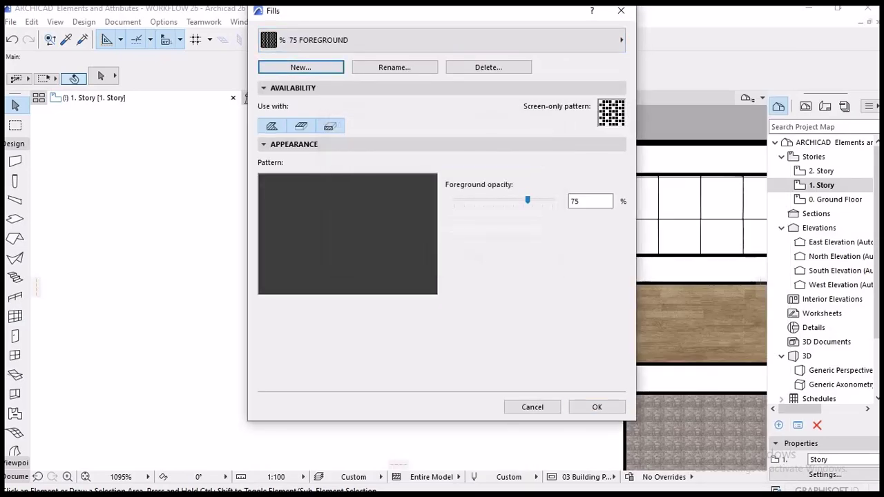
left_click_drag(528, 200, 491, 200)
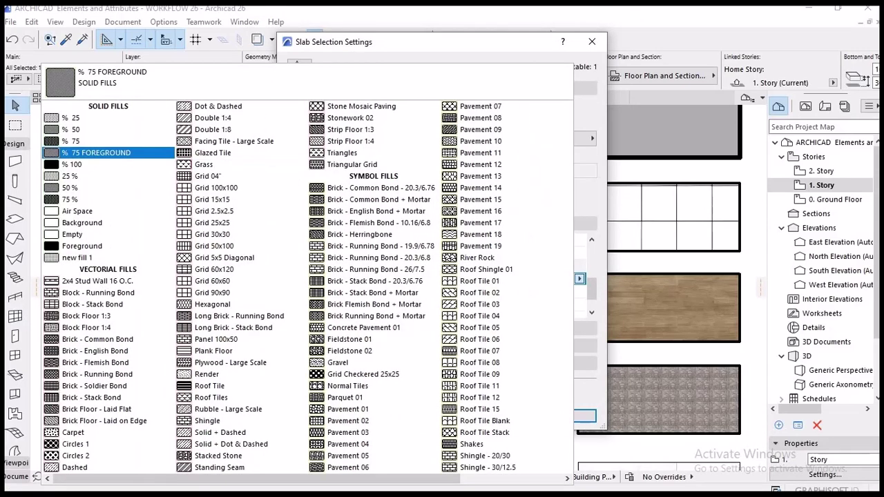
scroll(373, 177, "down", 2)
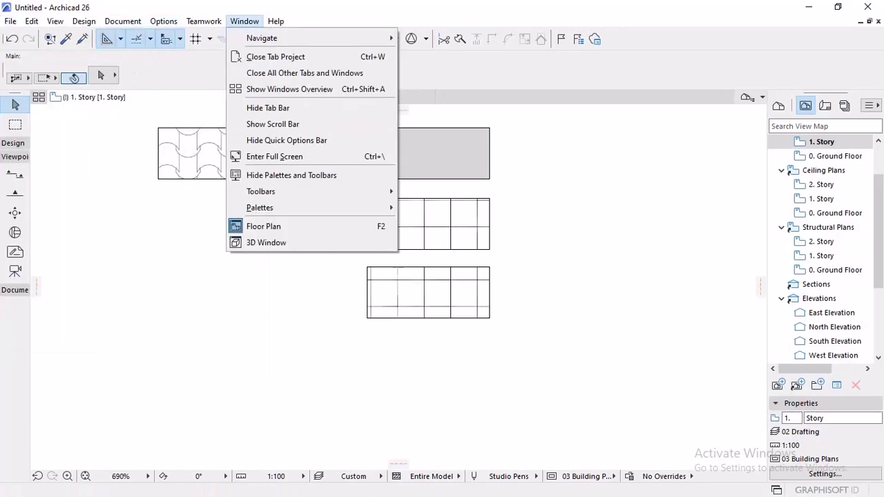
- Review the pattern and scale settings of Brick - Running Bond - 20.3/6.8 and another brick symbol fill
mouse_move(192, 37)
left_click(297, 85)
left_click(332, 41)
left_click(718, 109)
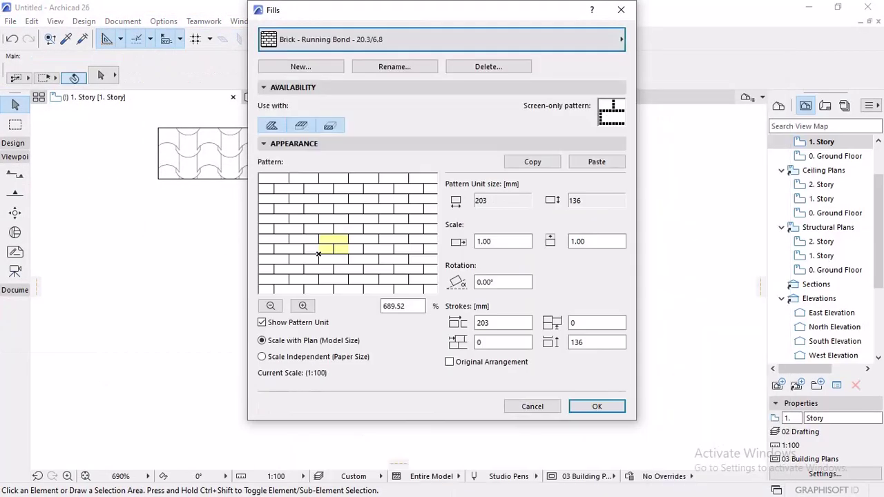
left_click(331, 41)
left_click(698, 154)
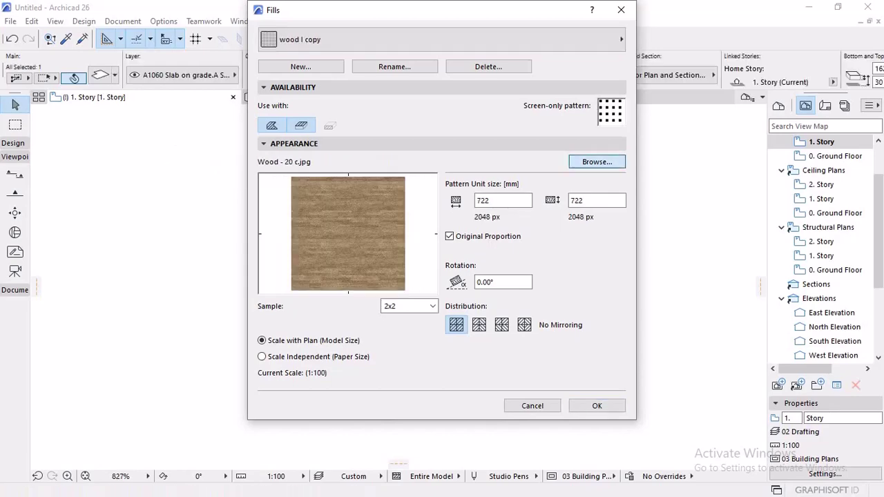
- Add FloorsMixedSize0022_1_S.jpg from the floors folder to the library and load it as the image of the wood I copy fill
left_click(596, 162)
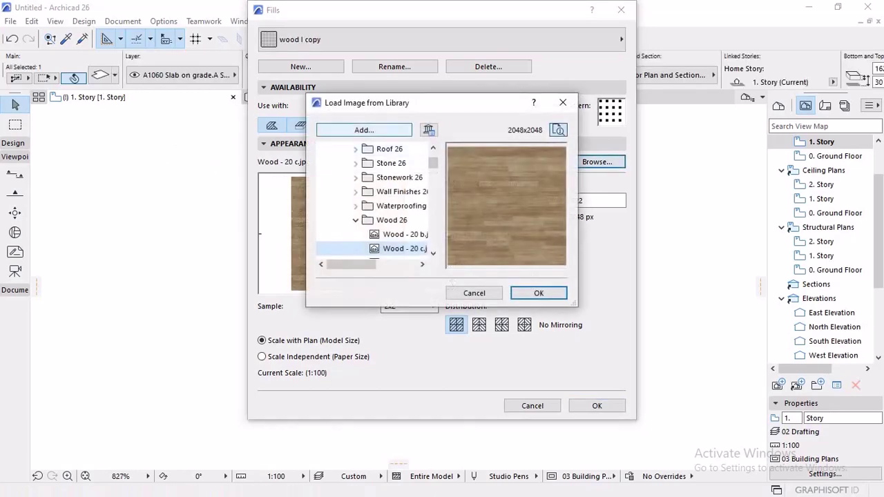
left_click(378, 130)
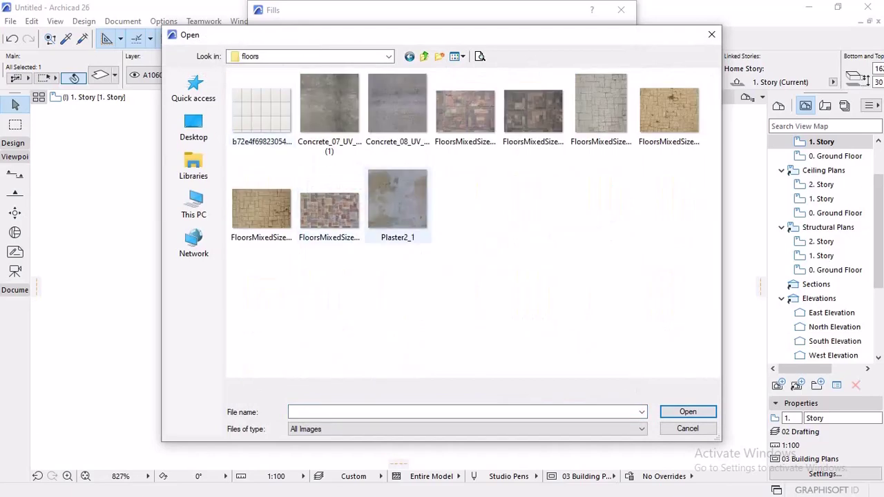
left_click(465, 111)
left_click(688, 412)
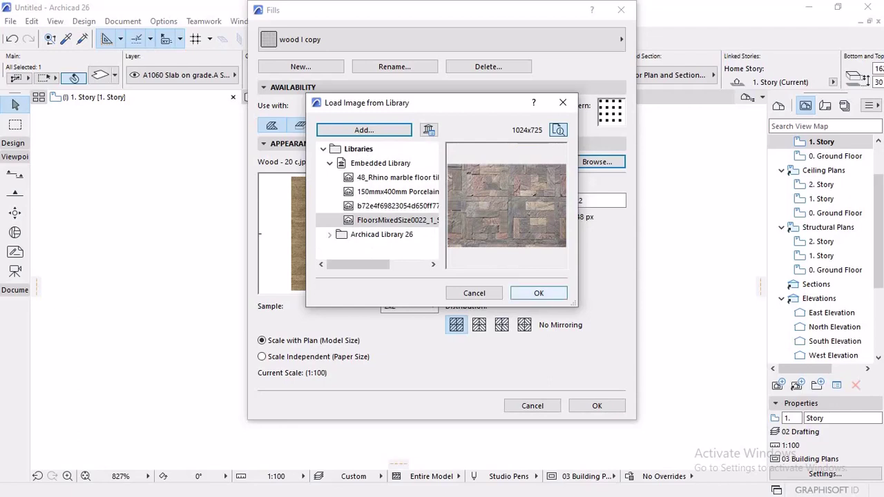
left_click(539, 293)
- Rename the wood I copy image fill as Stone I and accept the fill changes
left_click(394, 66)
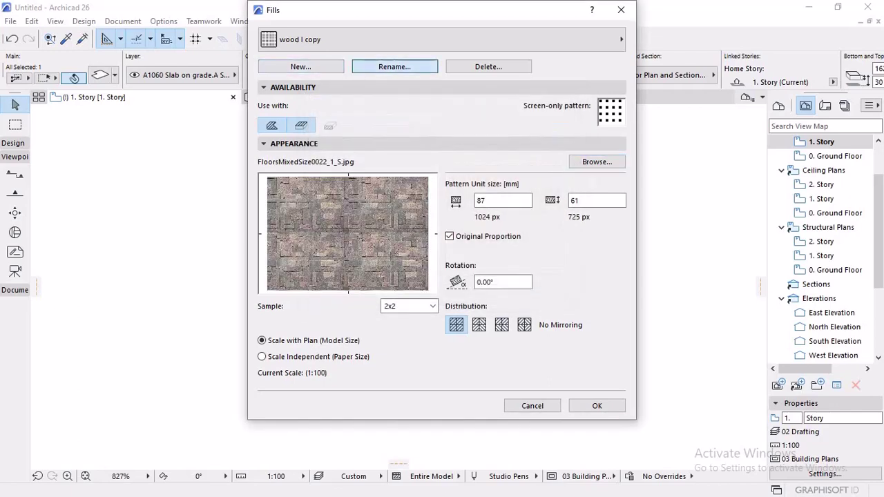
left_click(393, 182)
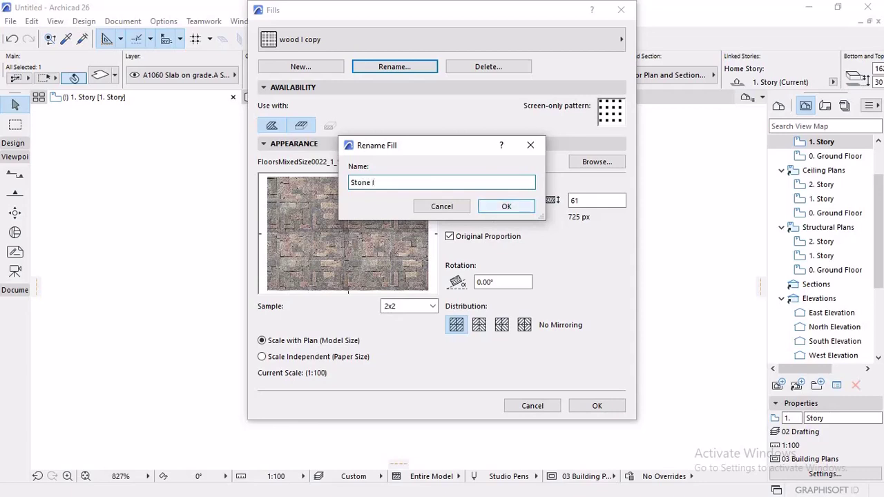
key("Return")
key("Return")
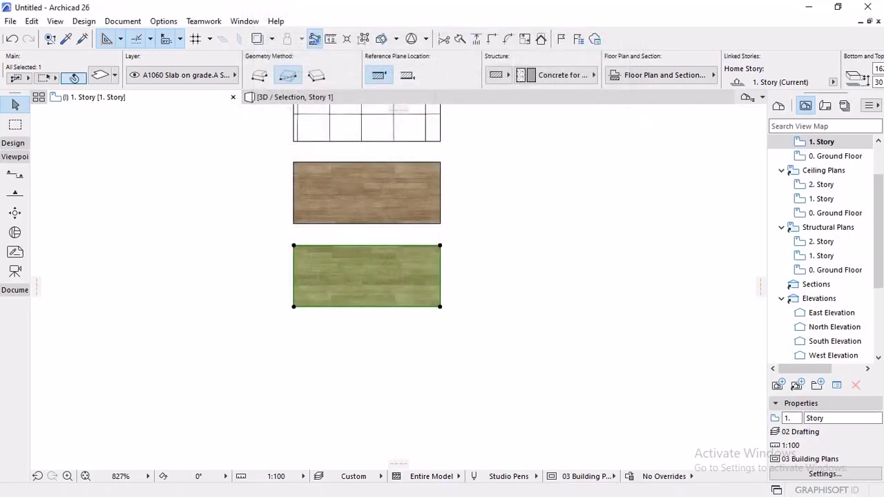
- Set the cover fill of the selected wood-textured slab sample to Stone I, apply the settings and deselect the slab
key("ctrl+t")
scroll(522, 295, "down", 4)
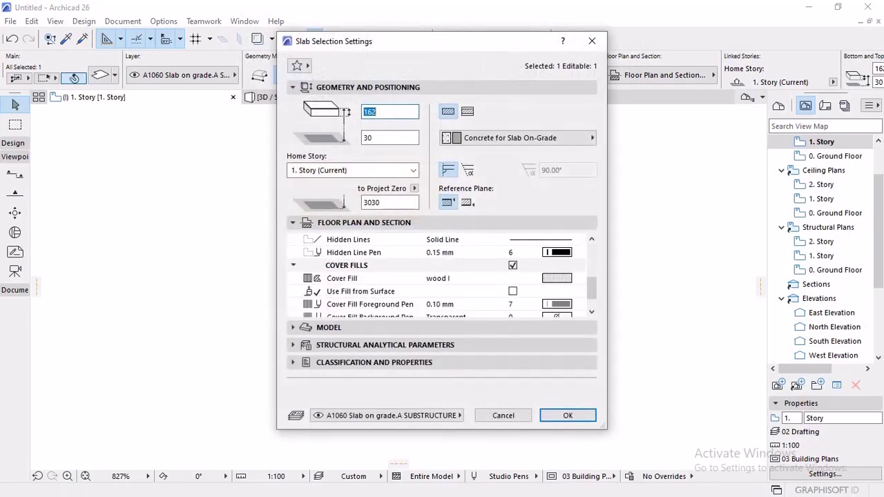
left_click(556, 279)
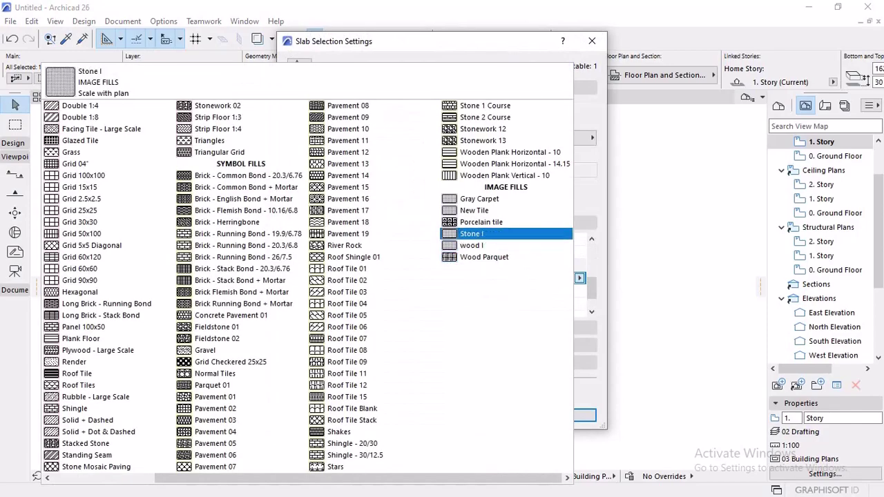
left_click(472, 234)
left_click(567, 415)
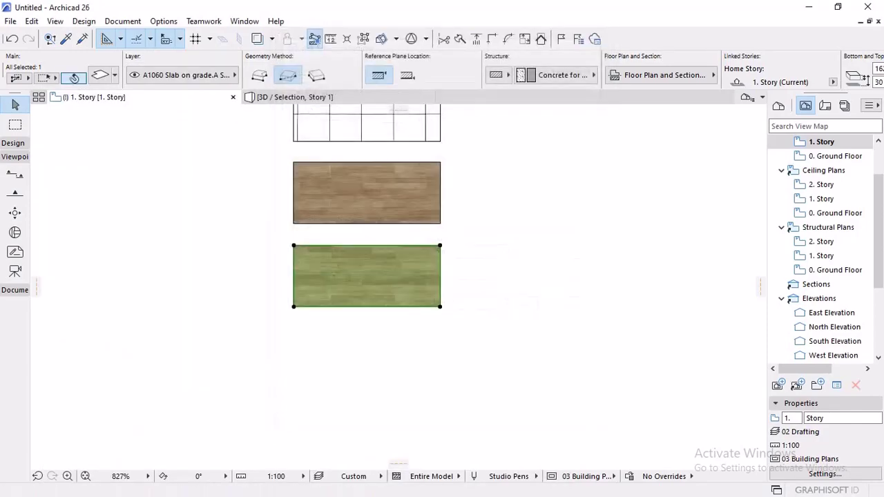
key("Escape")
- Examine the stone-textured slab up close and compare it with the other fill samples on the floor plan
scroll(329, 290, "up", 7)
scroll(332, 270, "up", 2)
middle_click_drag(333, 270, 174, 328)
scroll(538, 331, "down", 5)
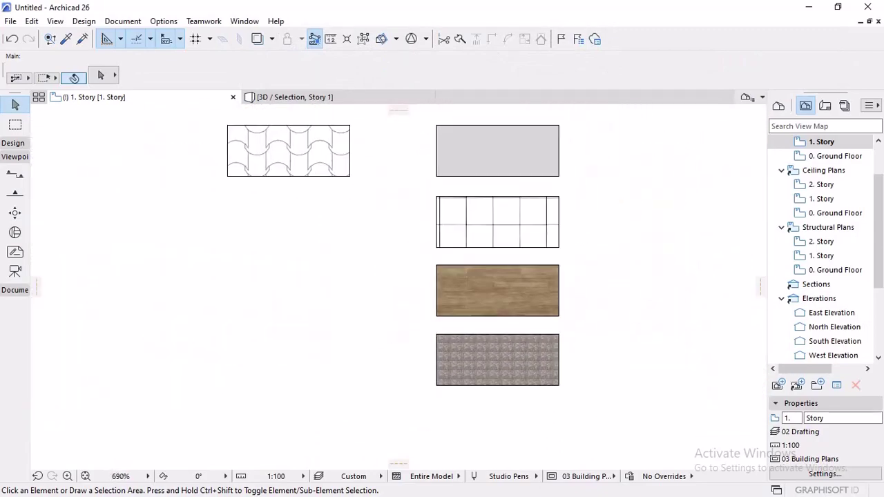
middle_click_drag(611, 131, 581, 346)
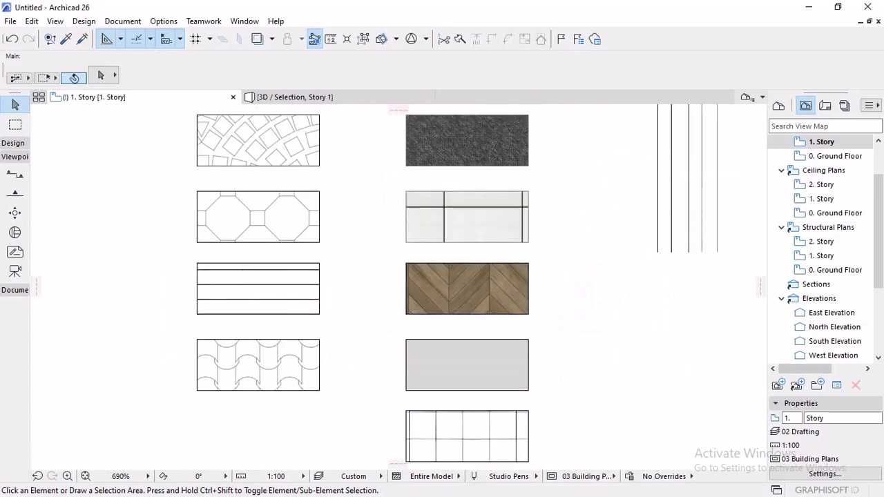
middle_click_drag(509, 289, 455, 205)
scroll(489, 297, "down", 1)
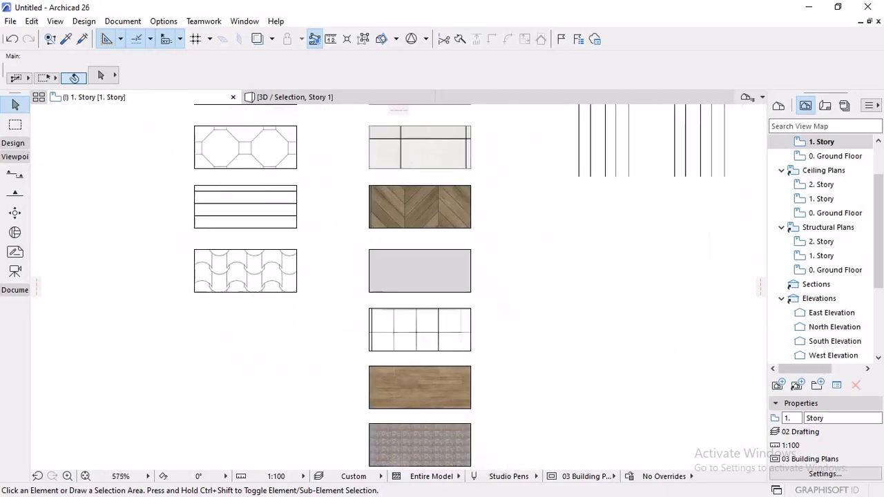
scroll(404, 279, "down", 2)
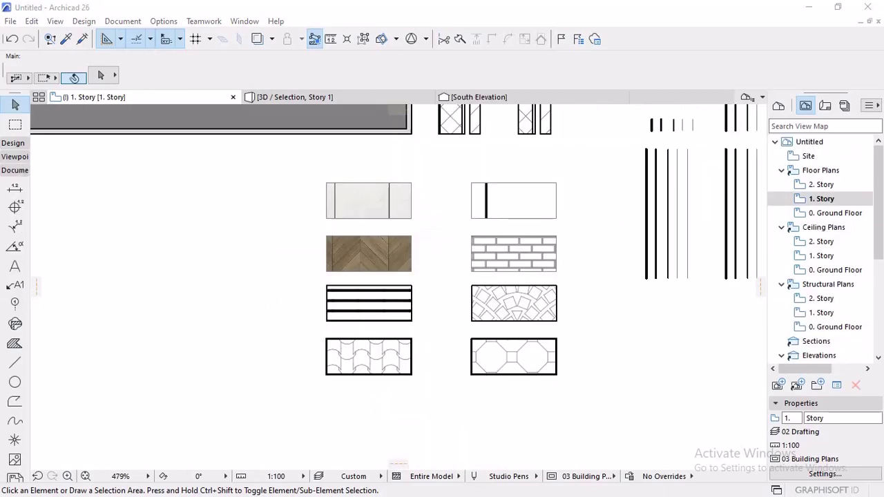
- In the brick-pattern slab's selection settings, set the uncut line pen to pen 8 (0.05 mm) and open the hidden line pen choices
scroll(484, 208, "up", 4)
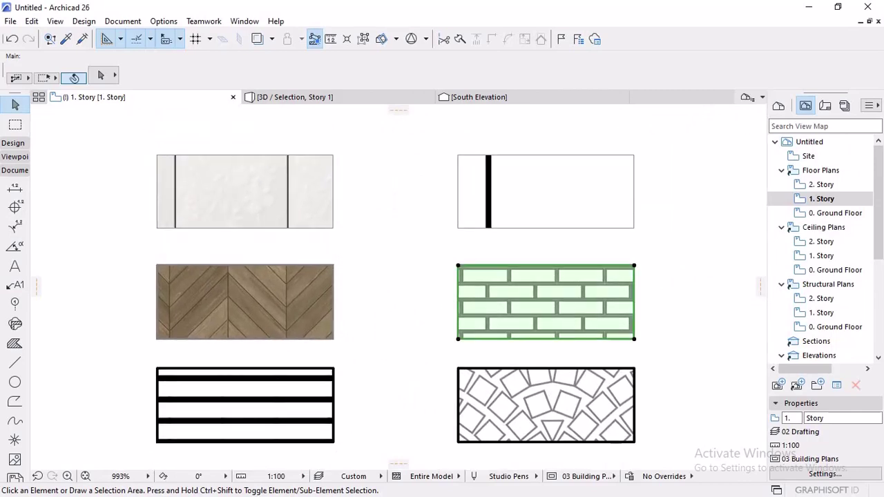
left_click(532, 304)
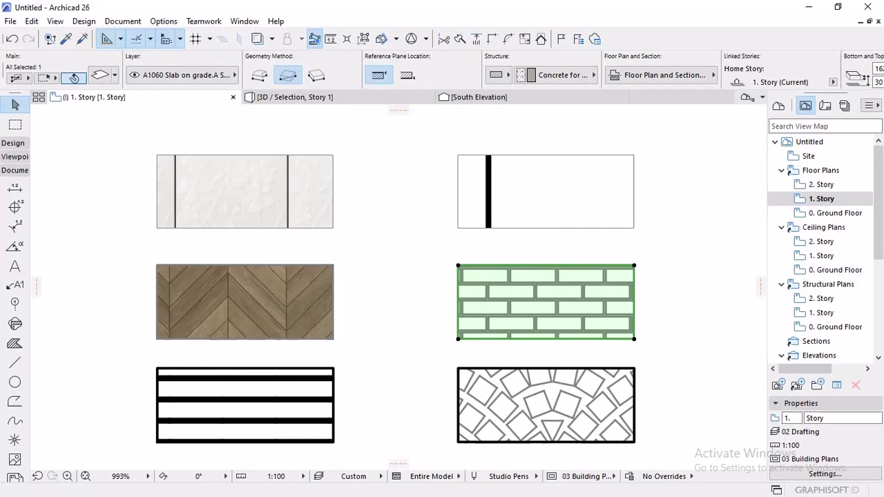
key("ctrl+t")
scroll(484, 290, "down", 2)
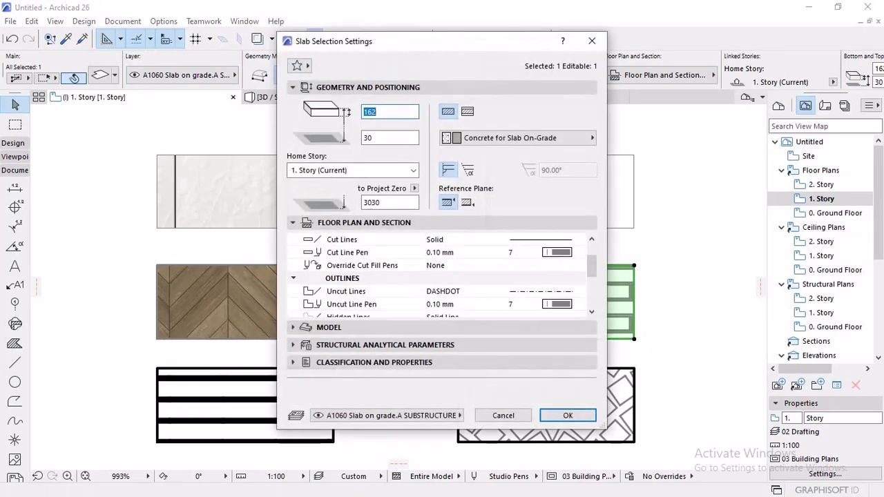
scroll(483, 290, "down", 3)
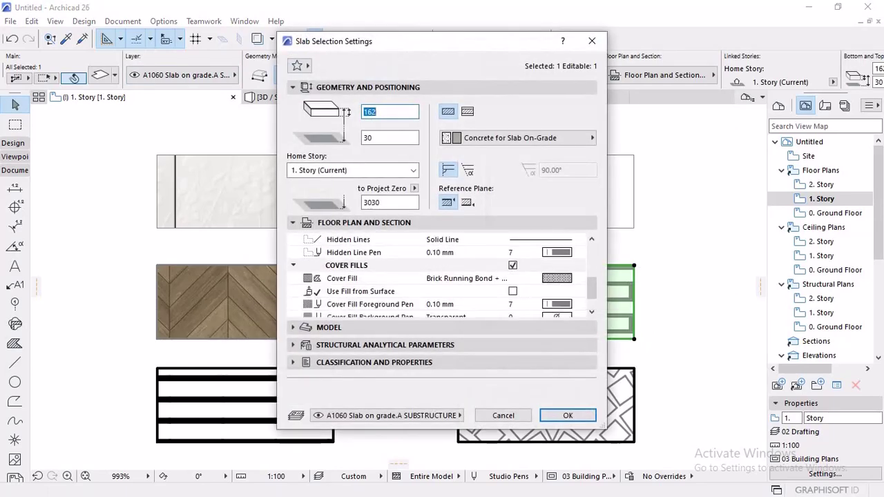
scroll(442, 275, "down", 2)
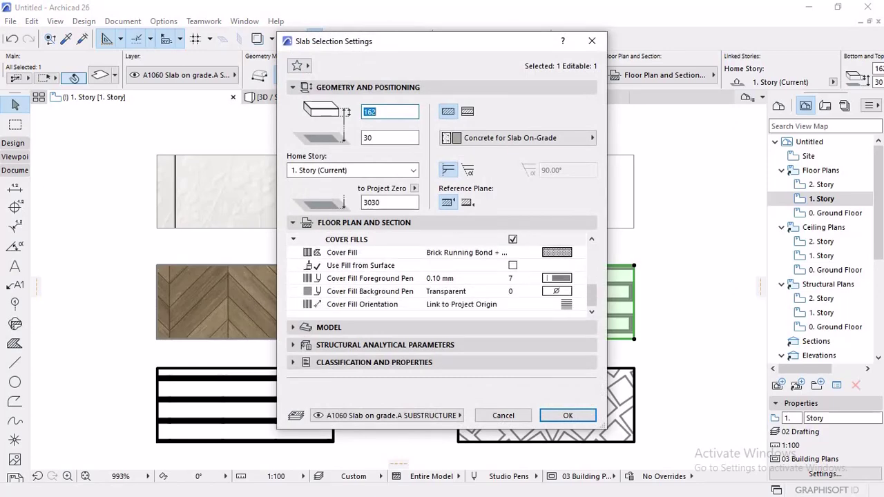
scroll(513, 308, "up", 3)
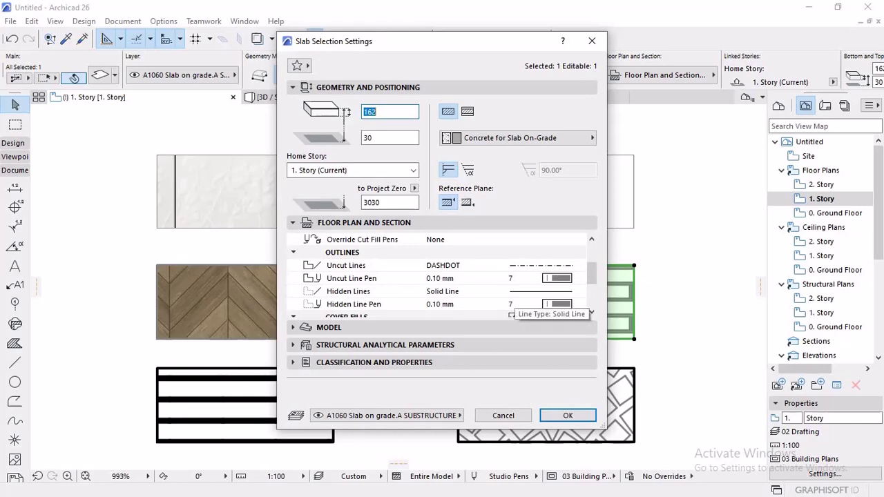
left_click(512, 277)
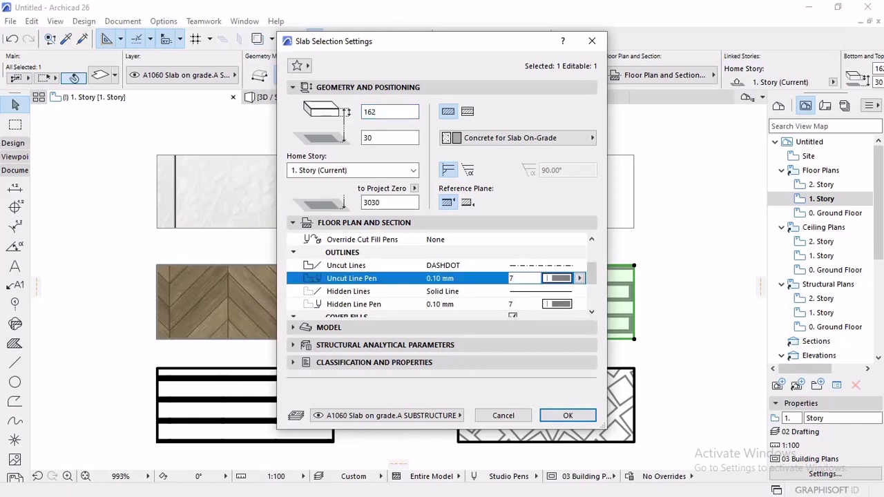
left_click(580, 279)
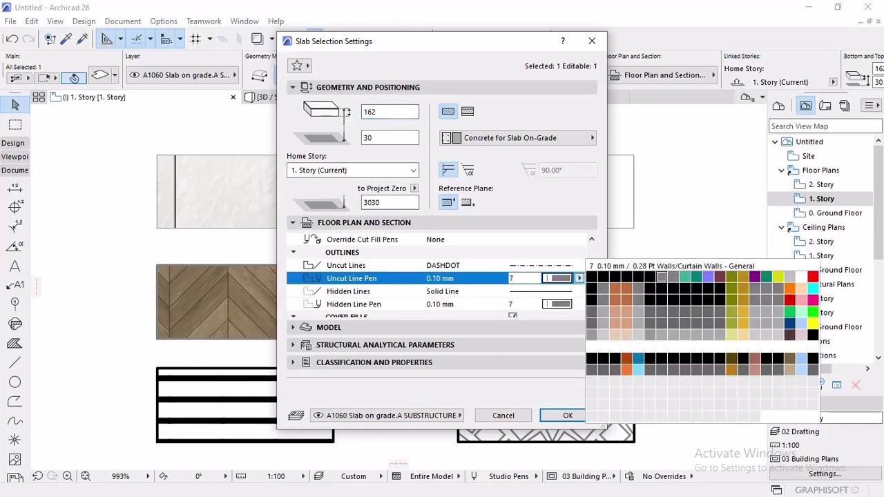
double_click(674, 276)
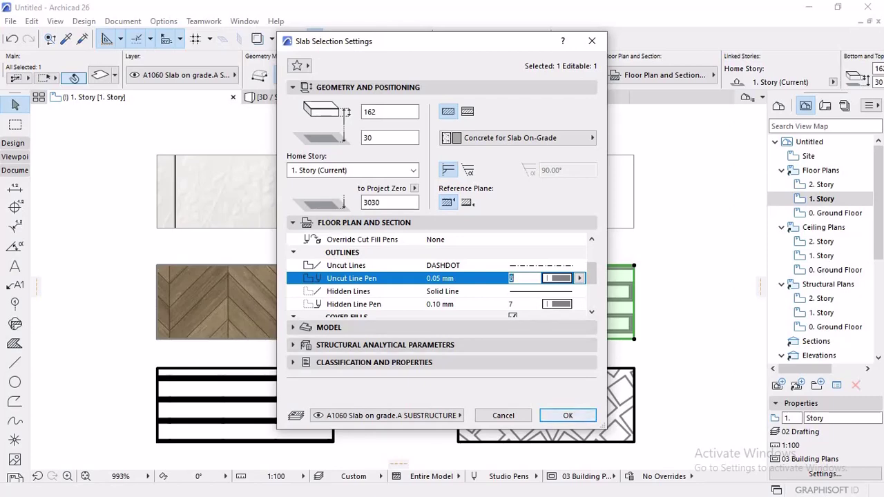
left_click(579, 304)
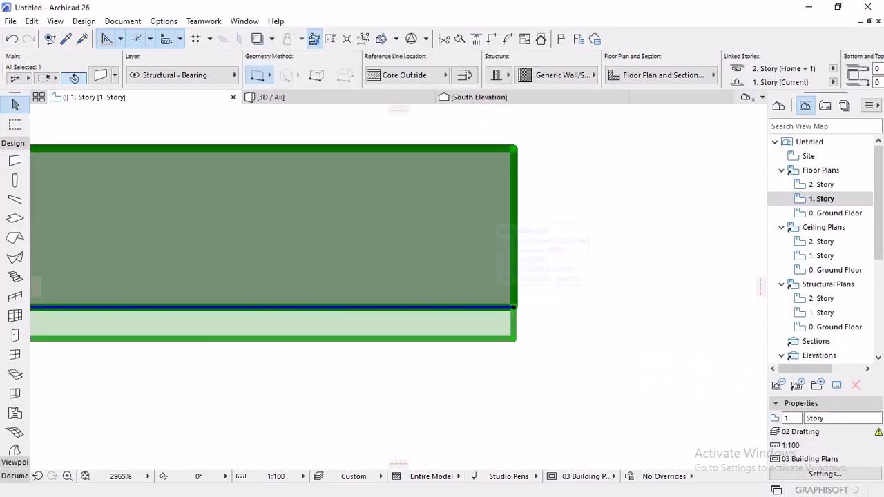
- Open the selected wall's composite for editing, and look through the Exterior composites available for the wall structure
right_click(481, 160)
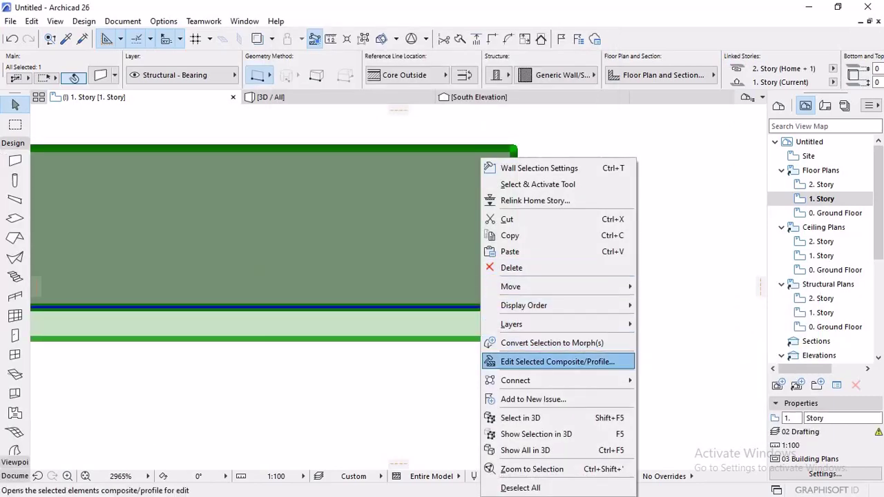
left_click(557, 361)
left_click(557, 76)
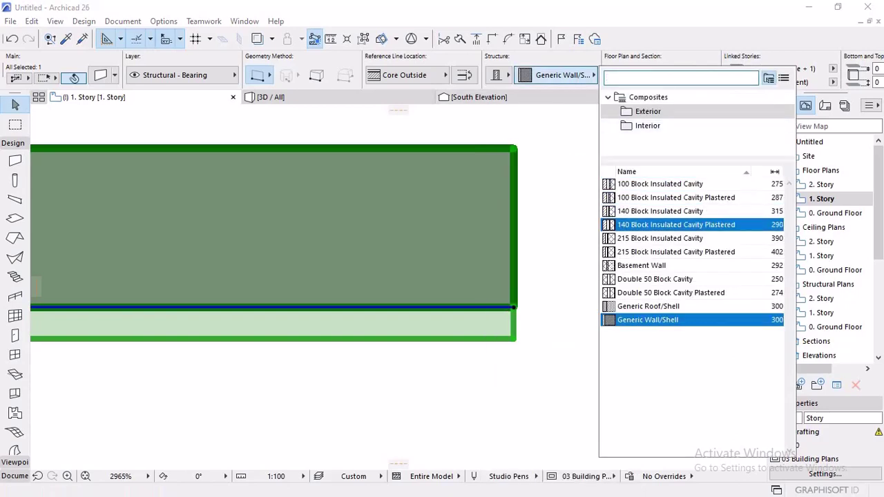
left_click(648, 111)
key("Escape")
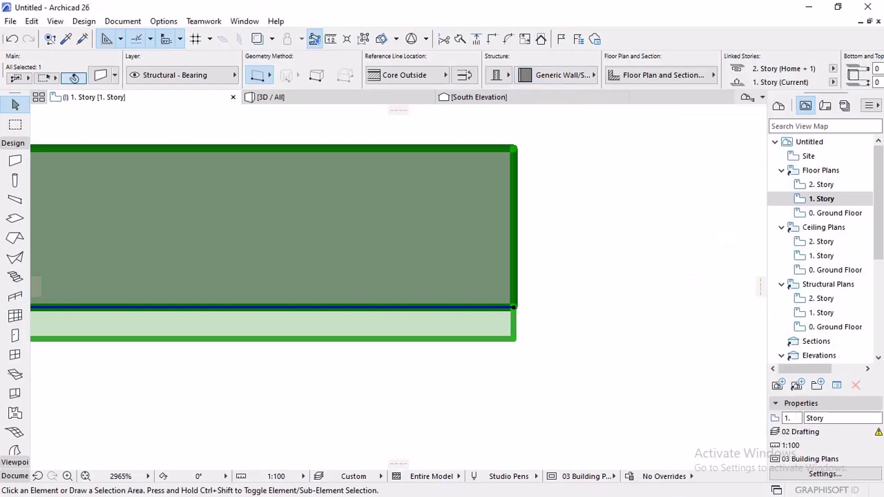
- Open the composite structure of the selected wall for editing directly from the floor plan
right_click(484, 158)
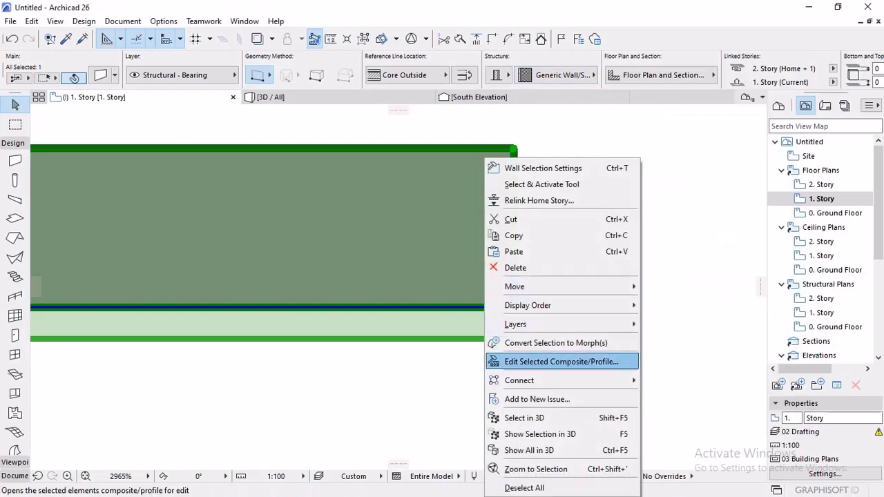
left_click(560, 361)
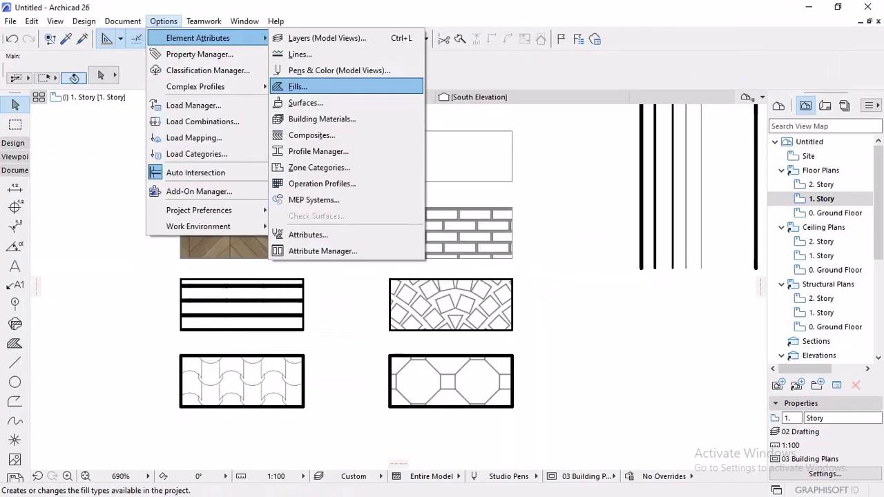
- Open the Fills attribute settings and look through the available solid, vectorial, symbol and image fills
left_click(298, 87)
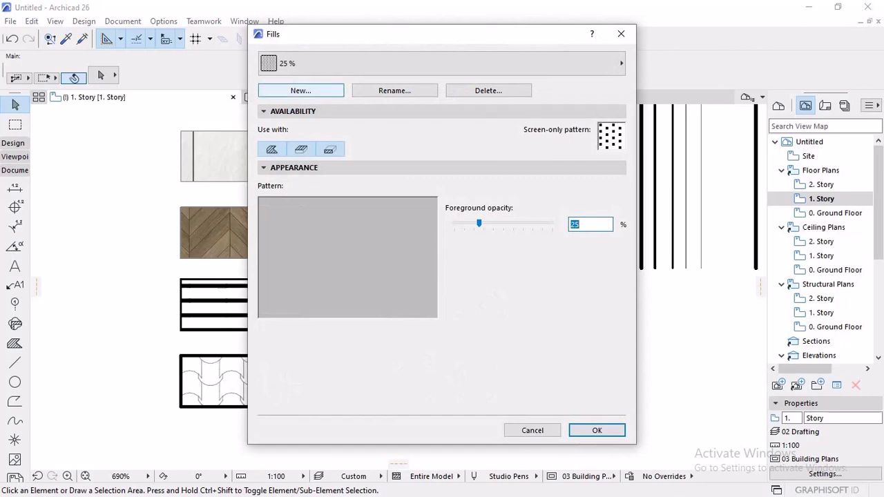
left_click(318, 63)
key("Down")
key("Down")
key("Down")
key("Down")
key("Down")
key("Down")
key("Down")
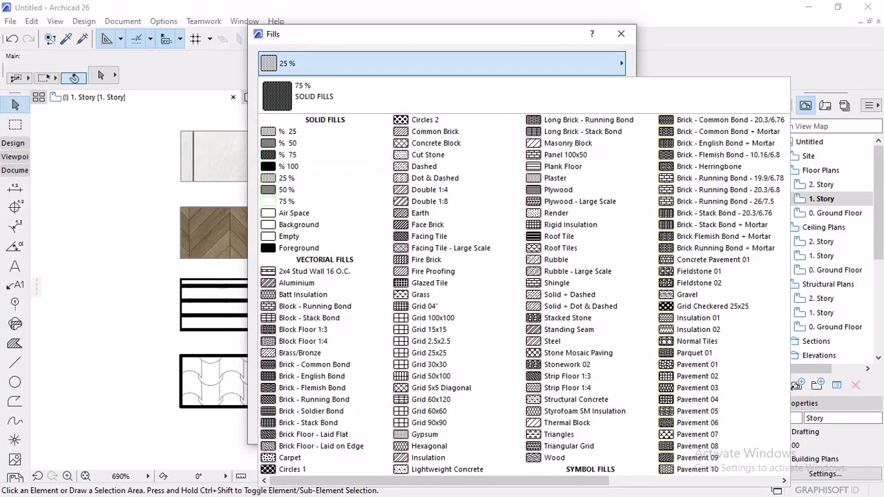
key("Right")
key("Down")
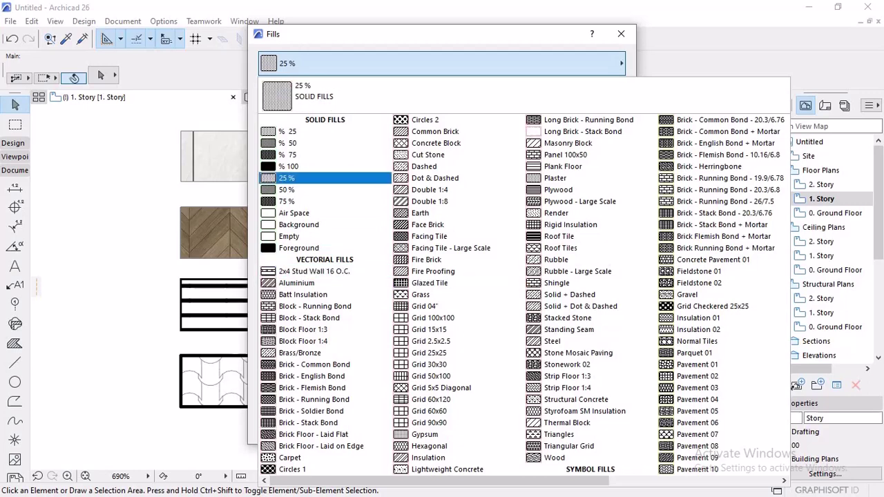
key("Right")
key("Right")
key("Right")
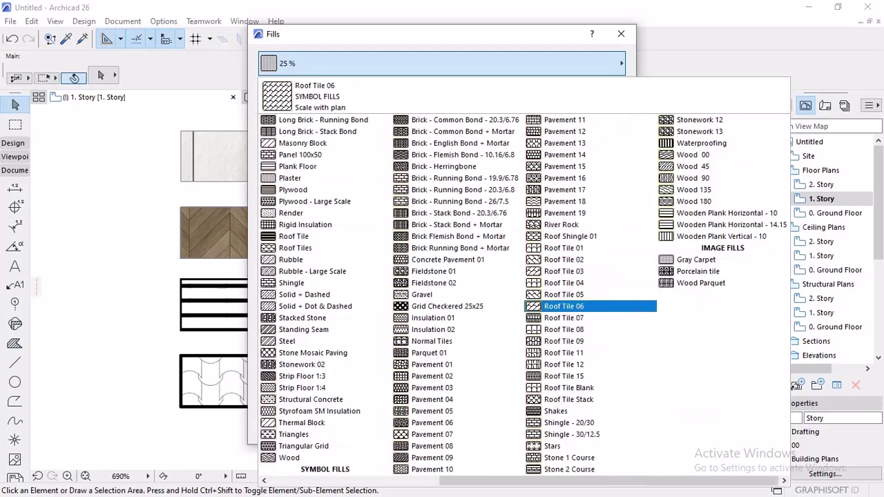
key("Down")
key("Down")
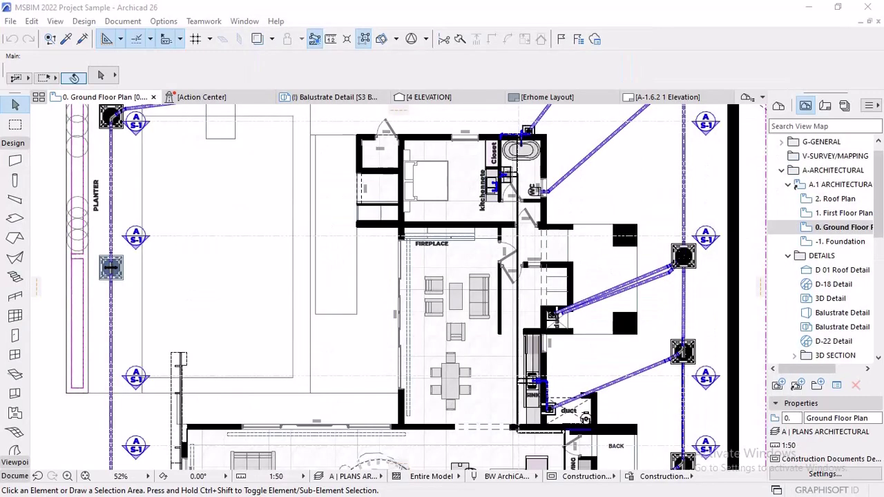
- Examine the wall hatching, floor fills, line types and drainage runs on the sample project's ground floor plan, both overall and up close
scroll(438, 302, "down", 8)
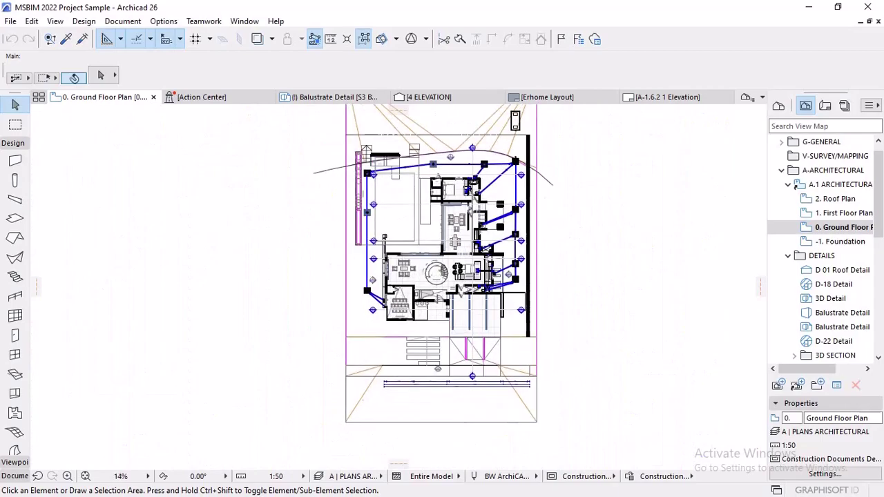
scroll(437, 283, "up", 4)
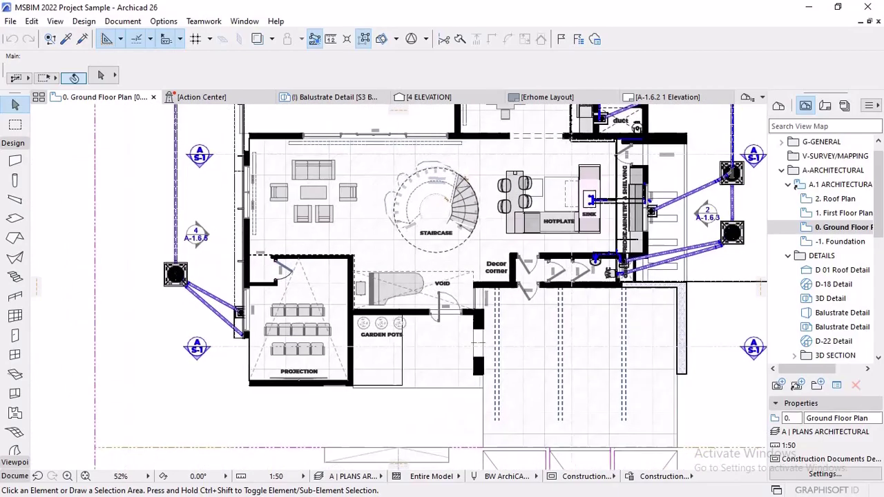
scroll(471, 279, "up", 4)
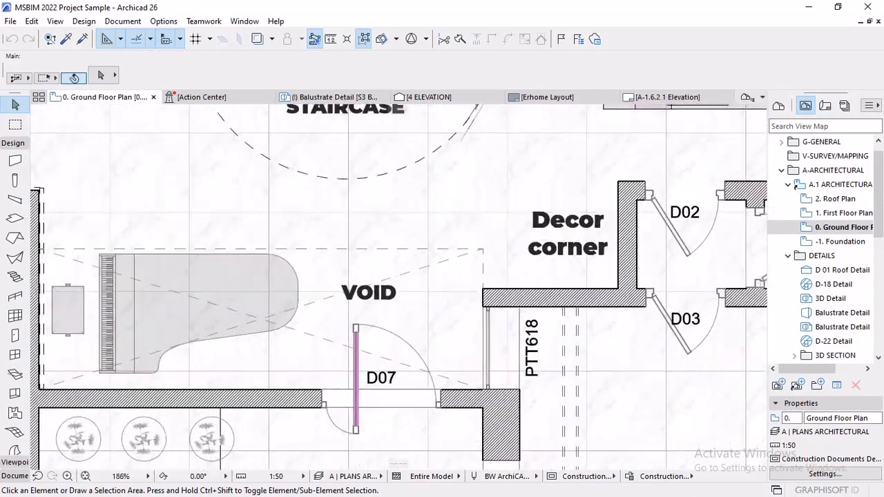
scroll(511, 317, "up", 2)
scroll(332, 308, "down", 3)
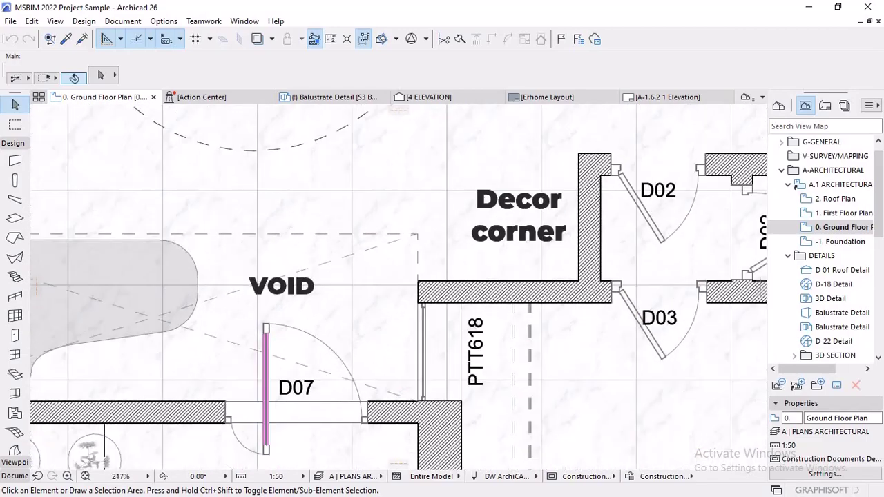
middle_click_drag(379, 214, 378, 422)
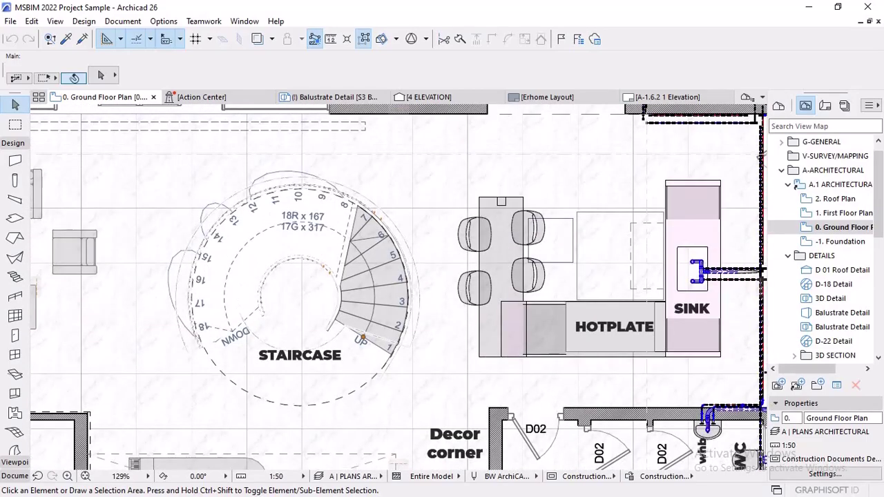
scroll(454, 291, "down", 3)
middle_click_drag(454, 291, 453, 377)
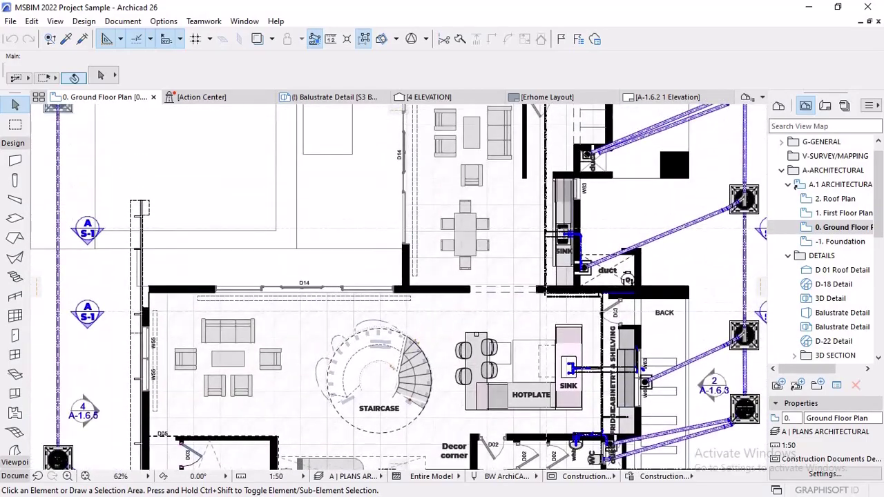
scroll(420, 255, "up", 5)
scroll(421, 285, "down", 6)
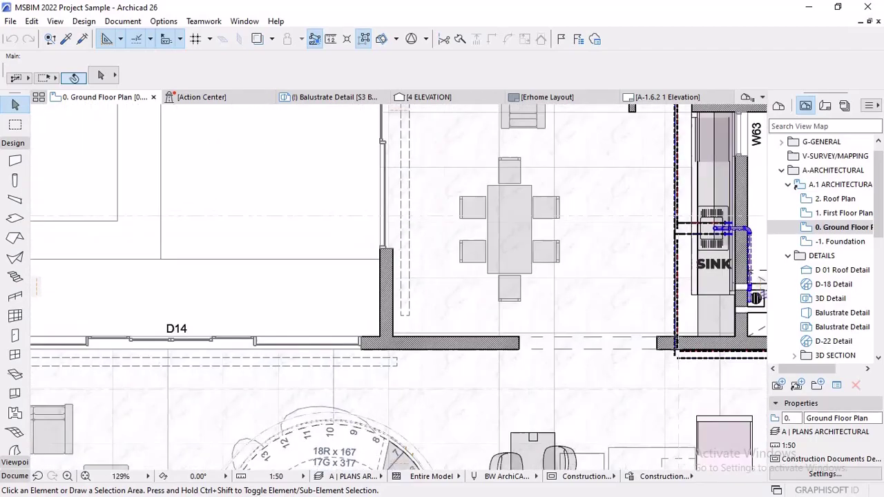
scroll(422, 293, "down", 1)
middle_click_drag(422, 293, 425, 402)
scroll(699, 225, "up", 8)
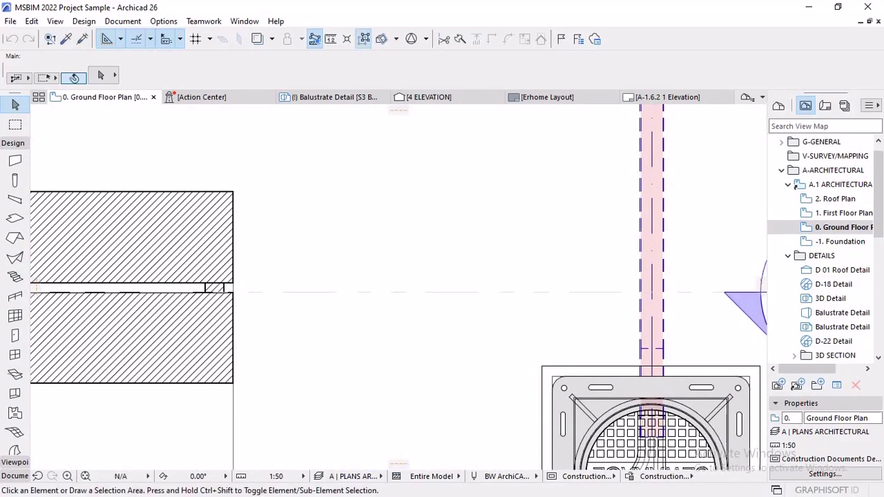
- Review the layer combinations, pen sets and model view options available for the ground floor plan, keeping the BW ArchiCAD 20 1 pen set
left_click(352, 476)
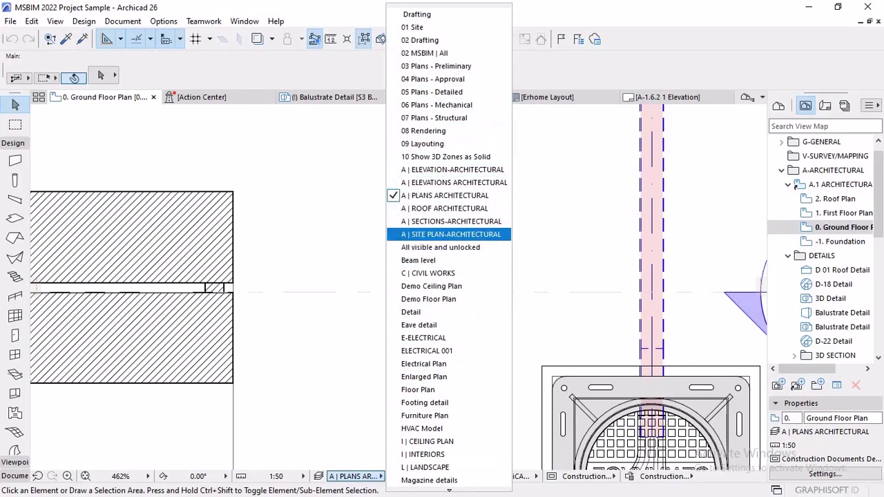
left_click(423, 429)
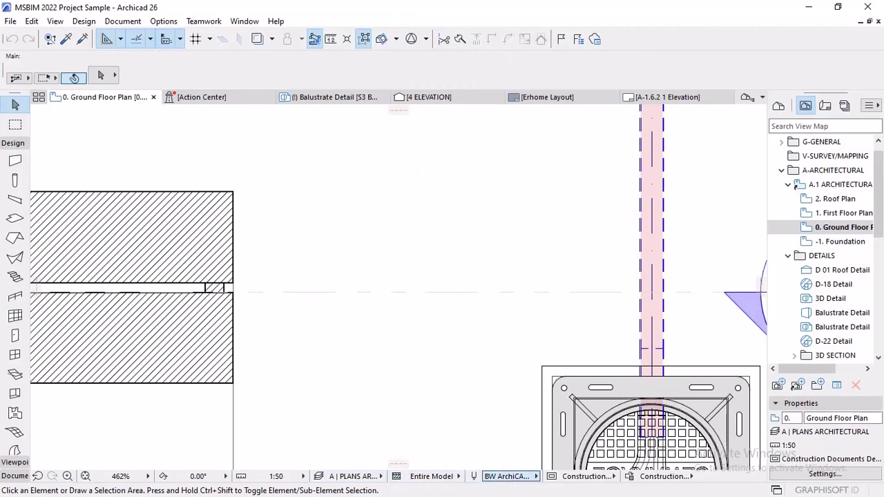
left_click(508, 476)
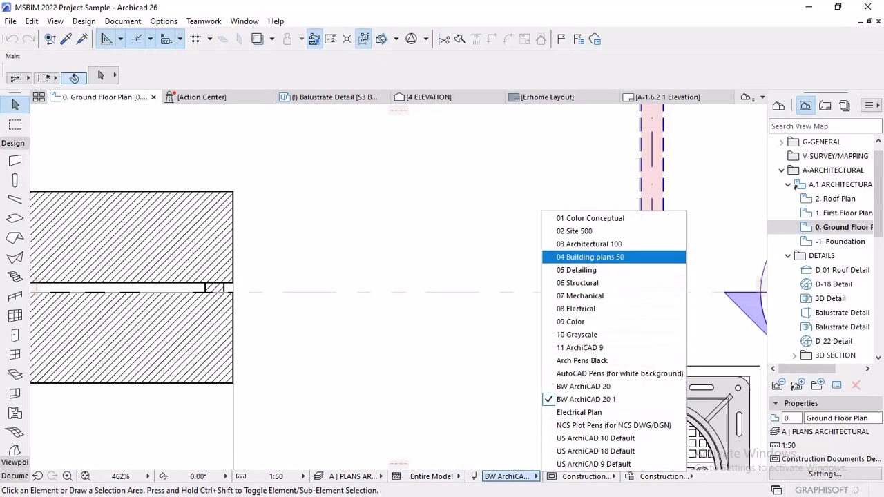
left_click(585, 400)
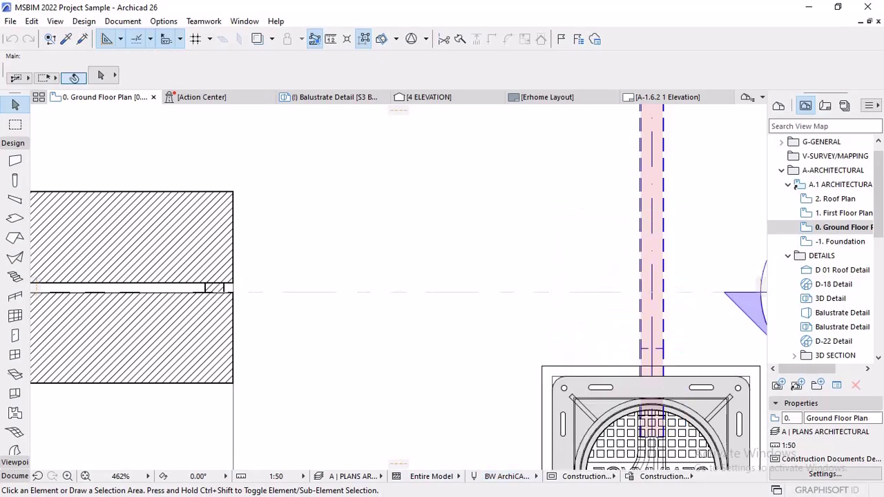
left_click(587, 475)
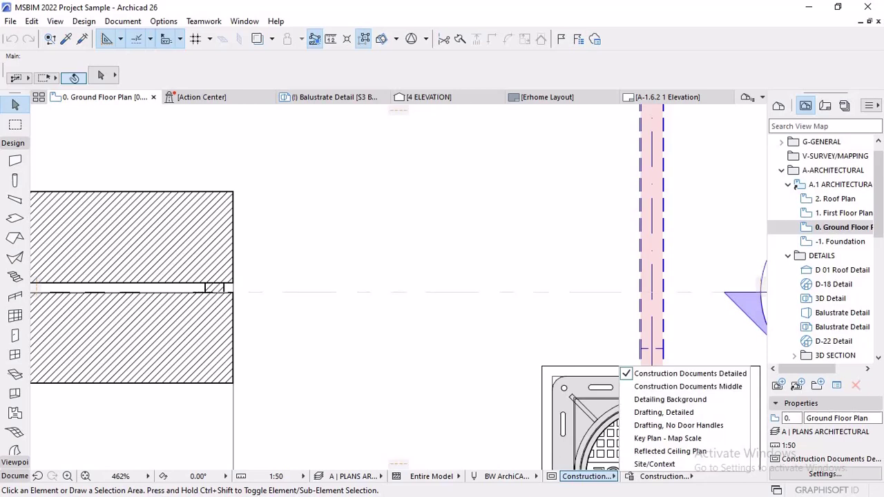
key("Escape")
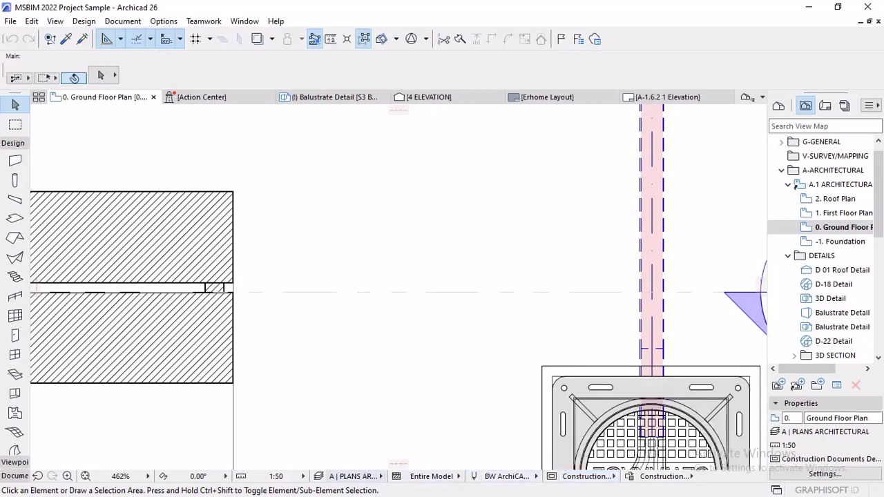
left_click(356, 476)
key("Escape")
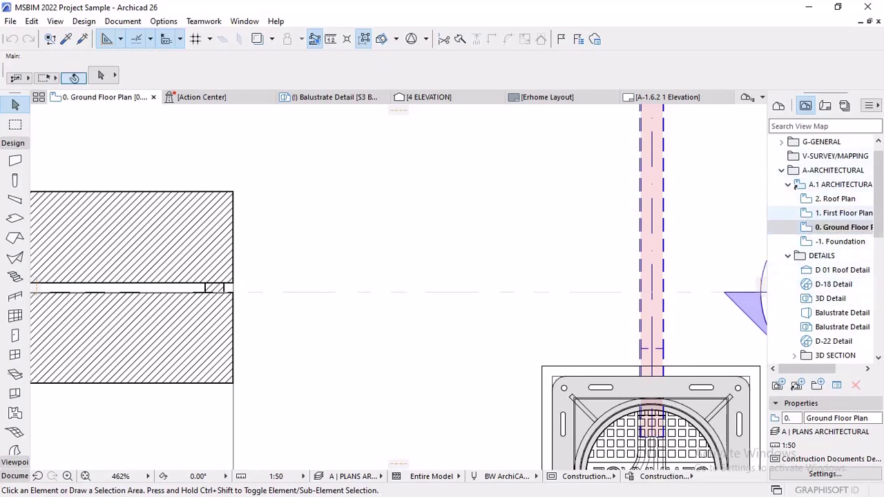
scroll(478, 255, "down", 7)
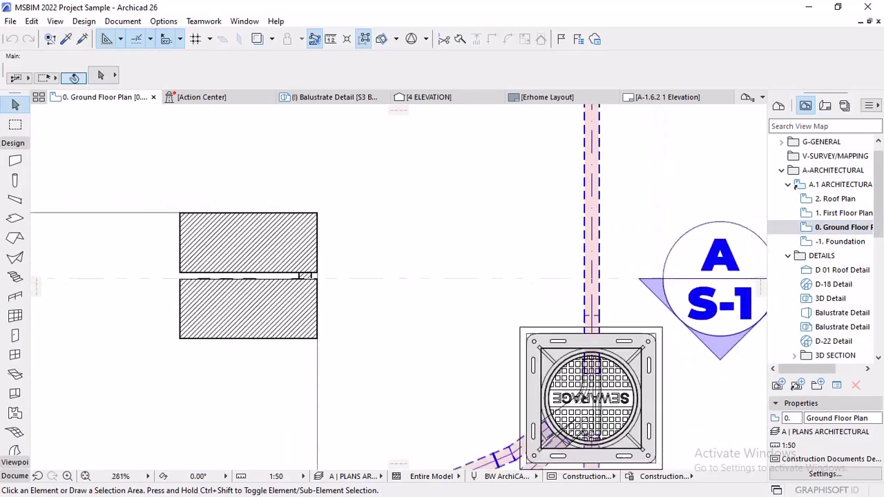
middle_click_drag(509, 338, 521, 265)
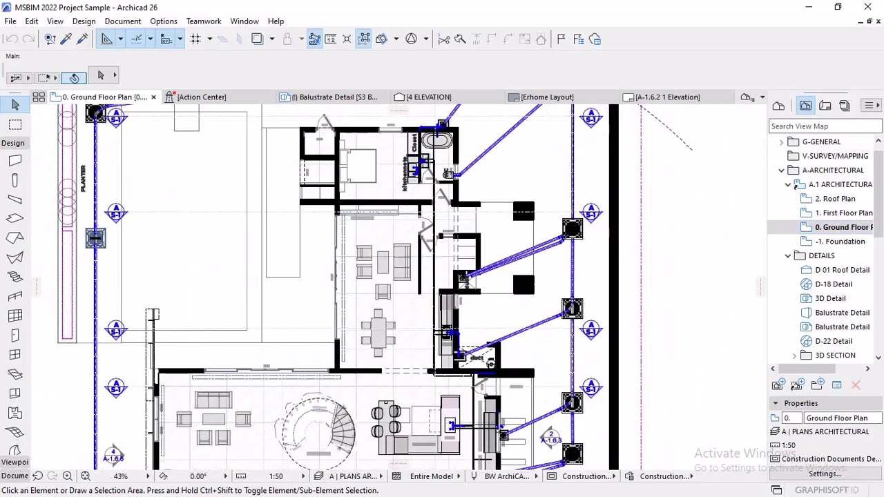
scroll(521, 265, "down", 2)
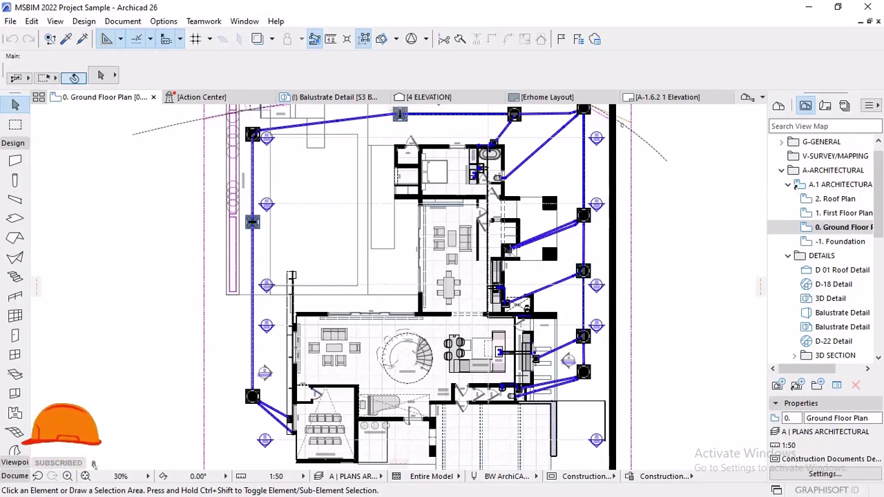
middle_click_drag(611, 274, 599, 281)
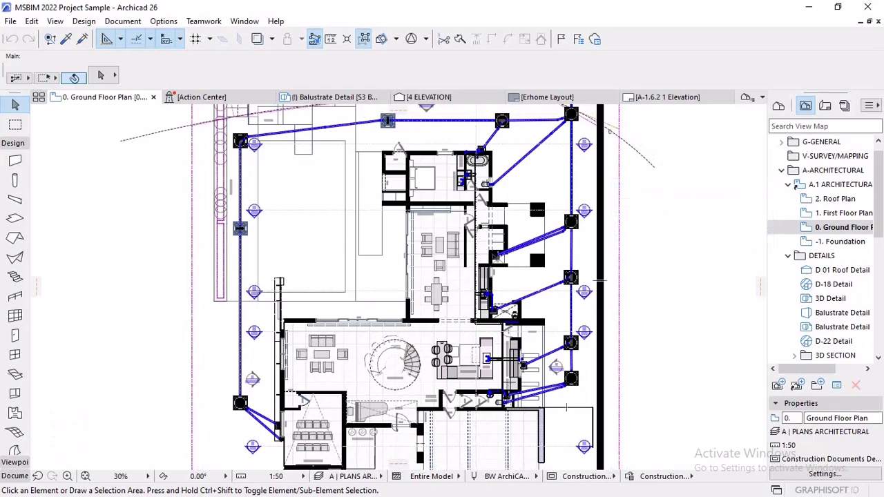